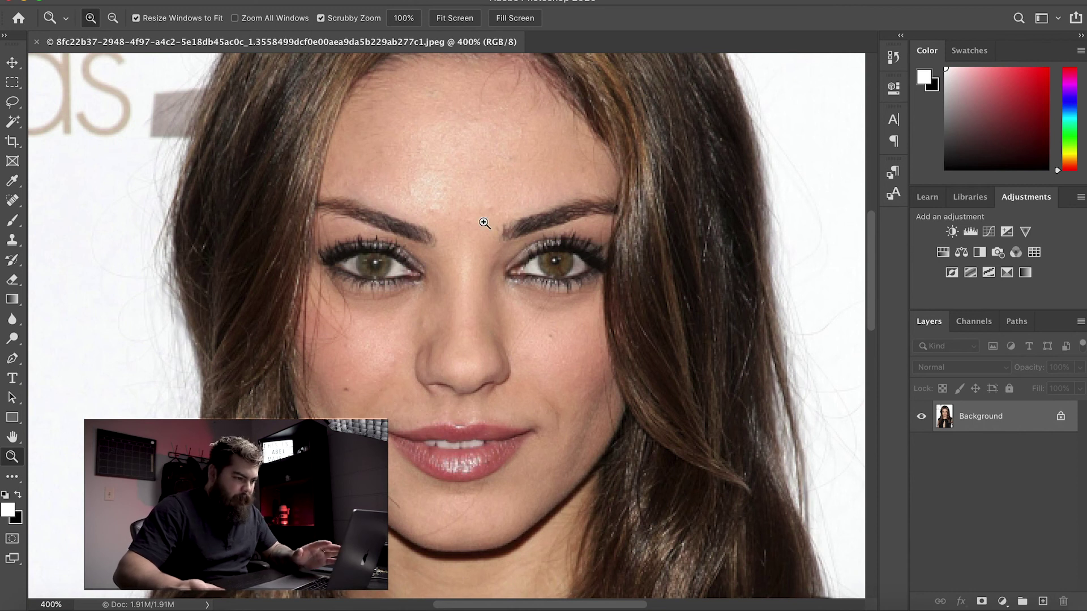
Step: Examine the portrait as a whole and up close on the face for skin blemishes
key("ctrl+0")
left_click_drag(428, 221, 412, 213)
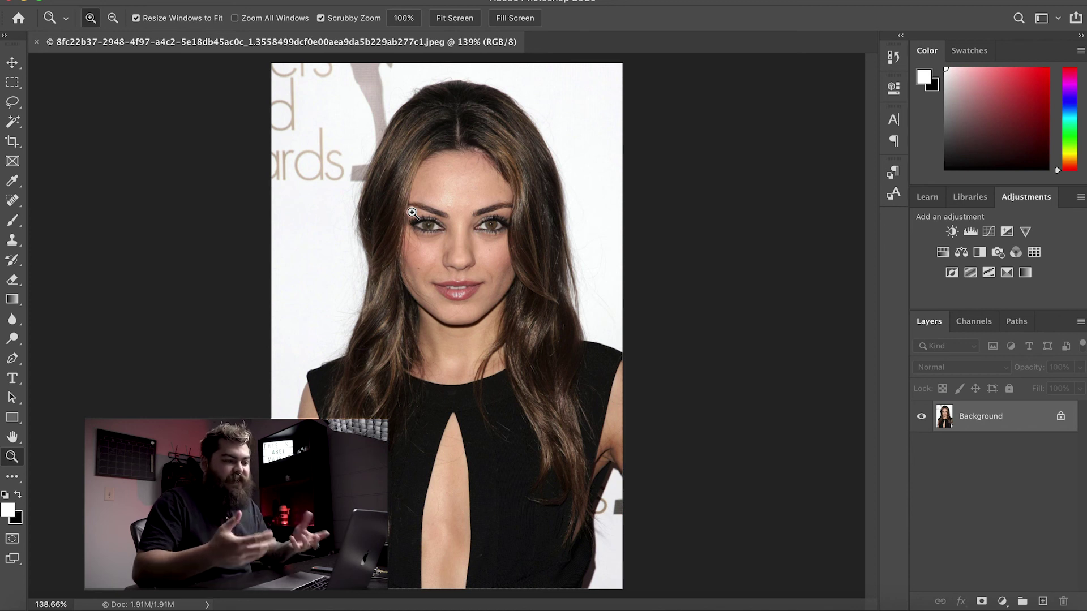
left_click_drag(501, 156, 539, 148)
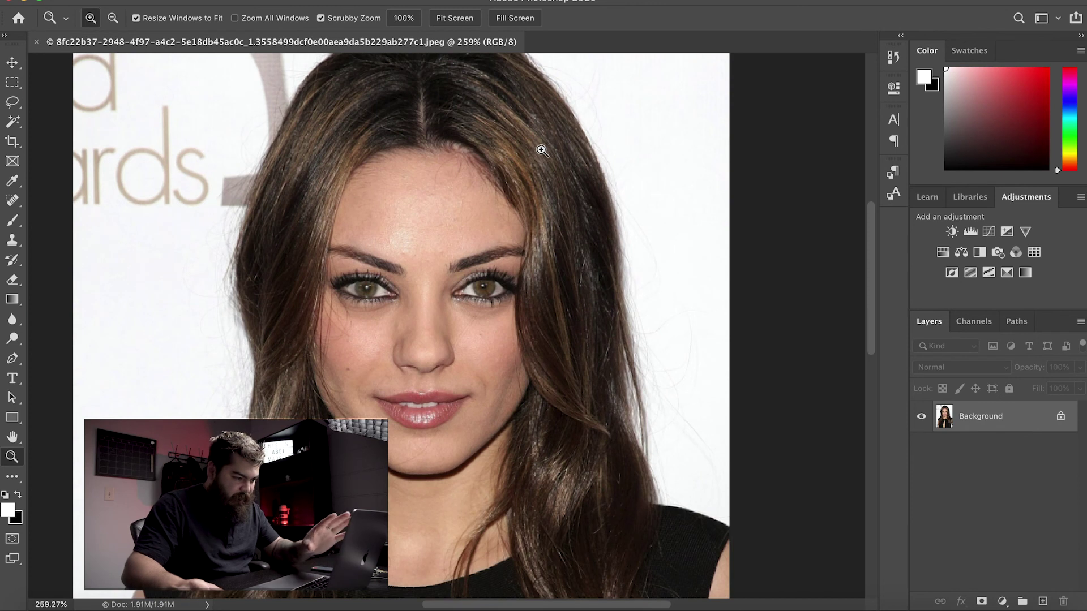
left_click_drag(436, 261, 410, 239)
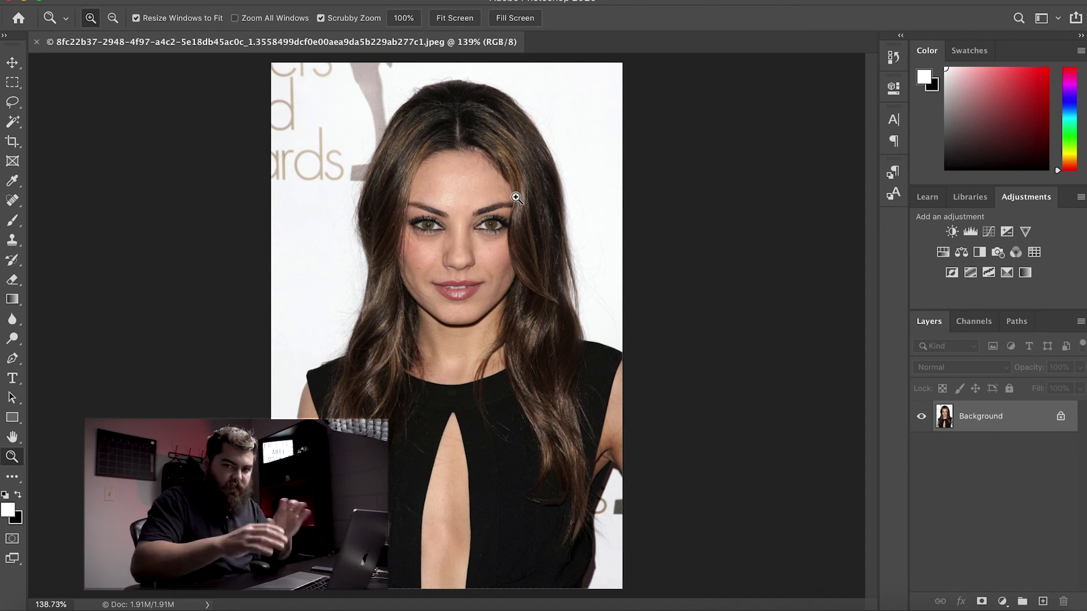
left_click_drag(478, 226, 552, 207)
left_click_drag(381, 184, 302, 190)
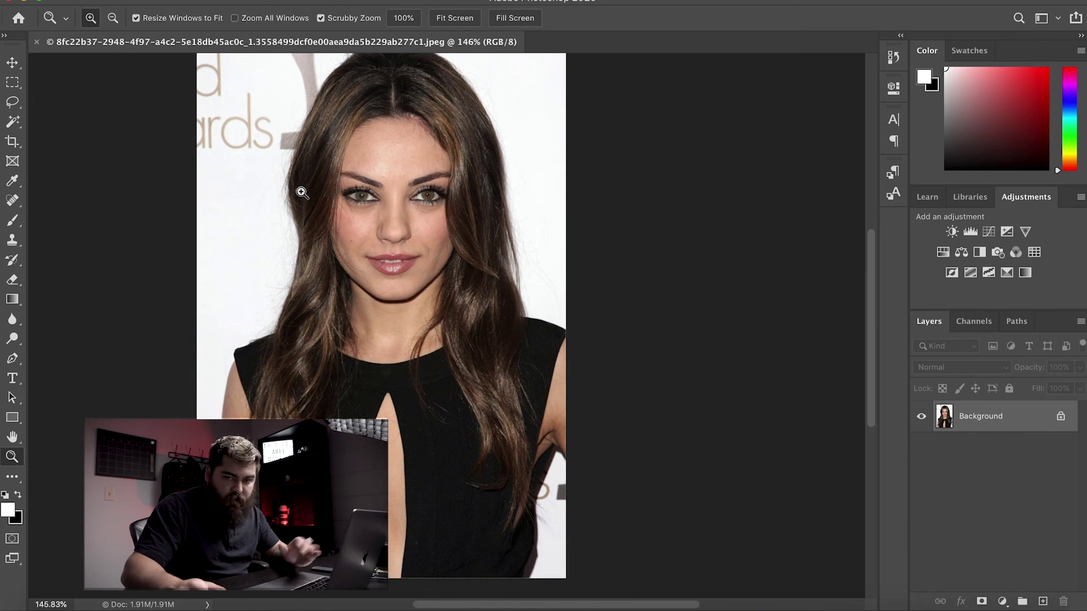
left_click_drag(389, 133, 449, 121)
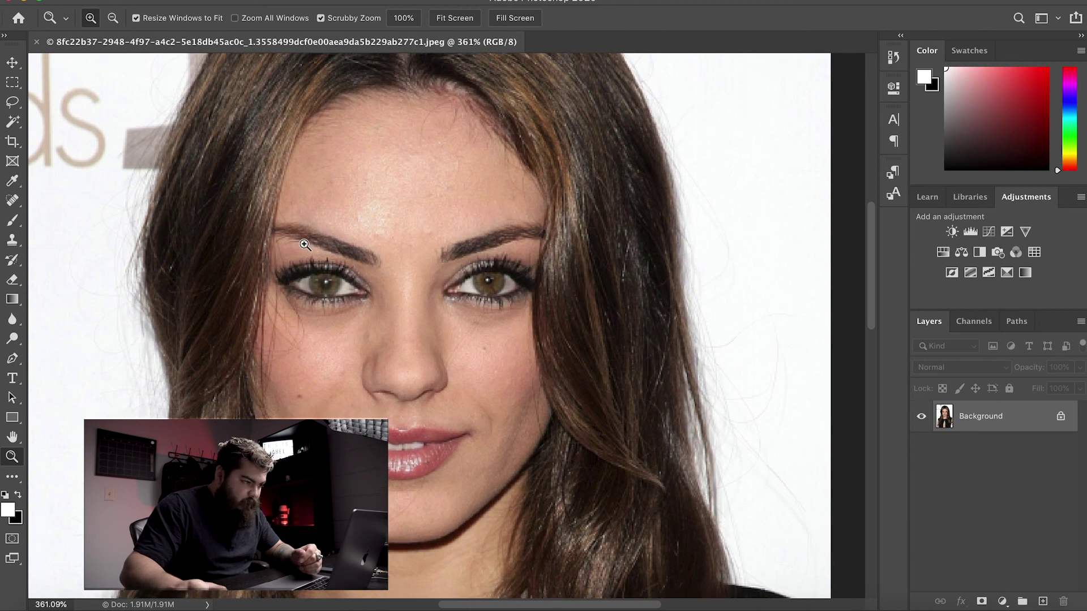
left_click_drag(101, 192, 36, 173)
left_click_drag(449, 211, 528, 201)
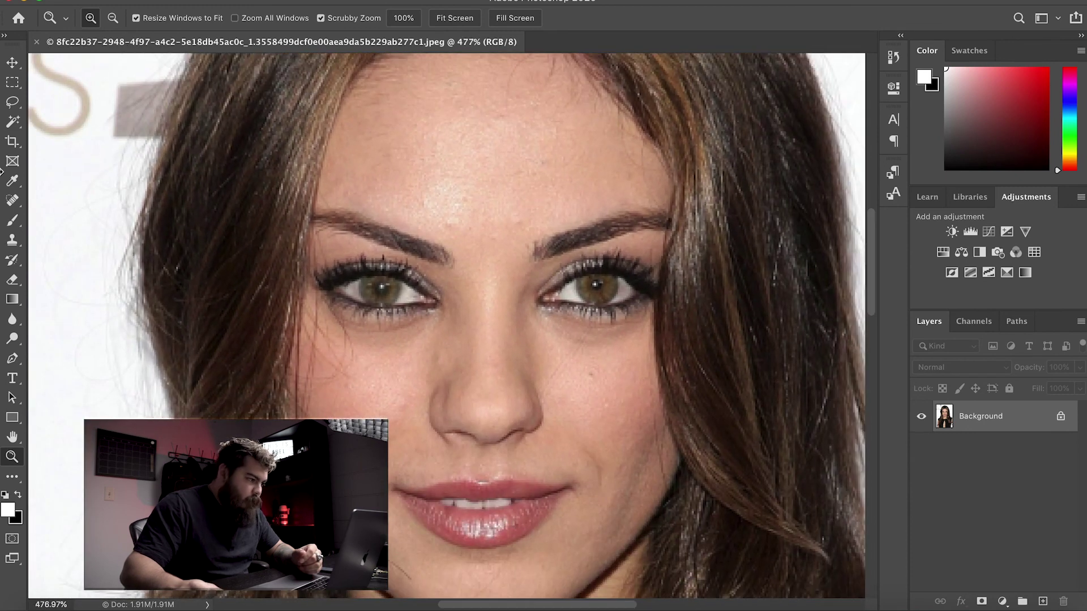
Step: Remove the blemishes in the middle of the forehead with the Spot Healing Brush at size 9
left_click(12, 201)
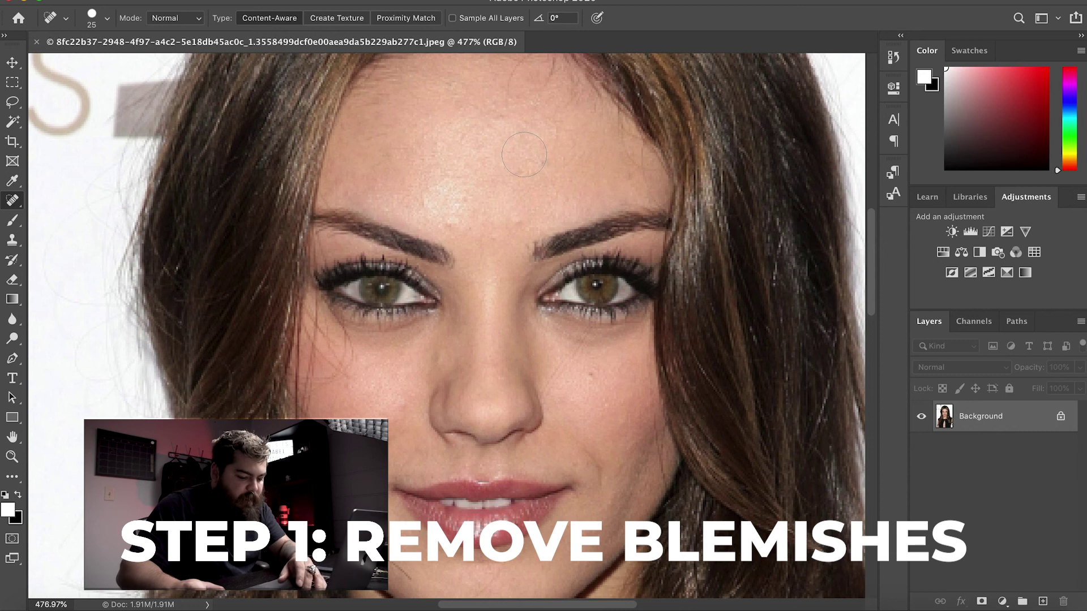
key("bracketleft")
key("bracketleft")
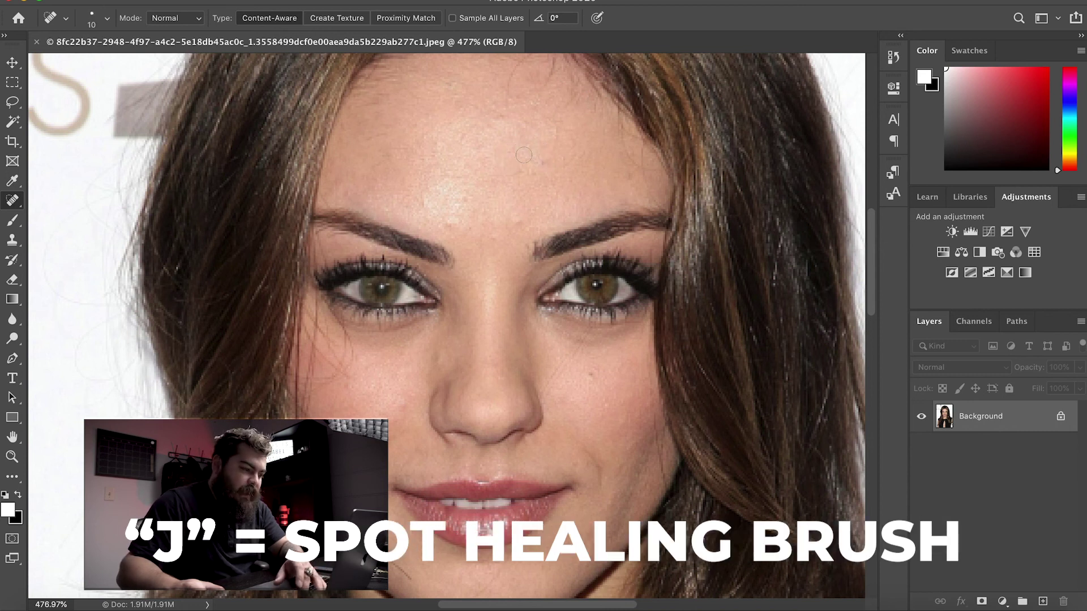
key("bracketleft")
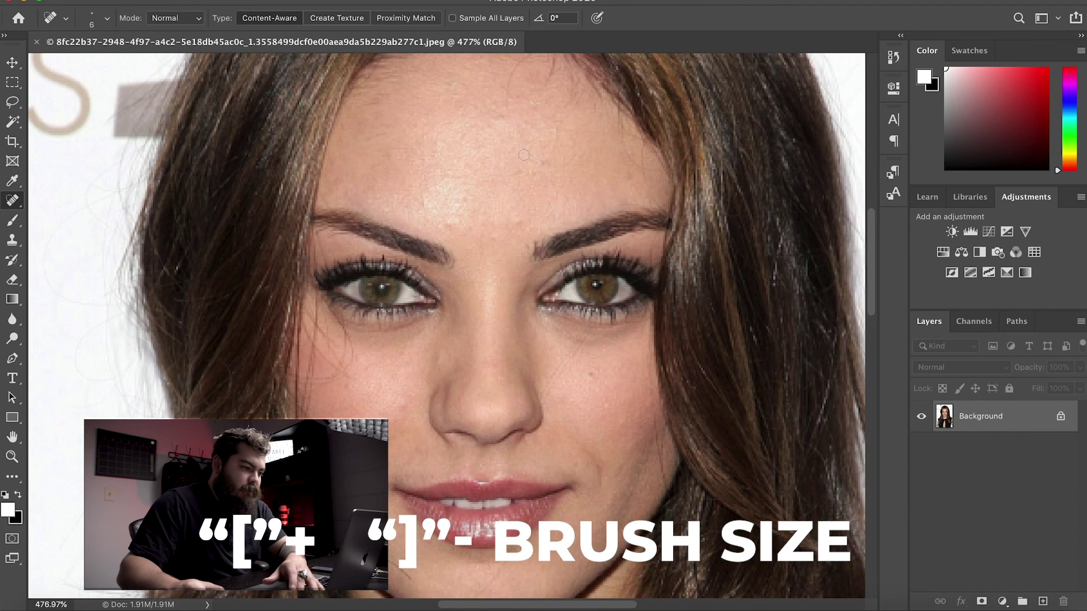
key("bracketright")
key("bracketright")
key("bracketright")
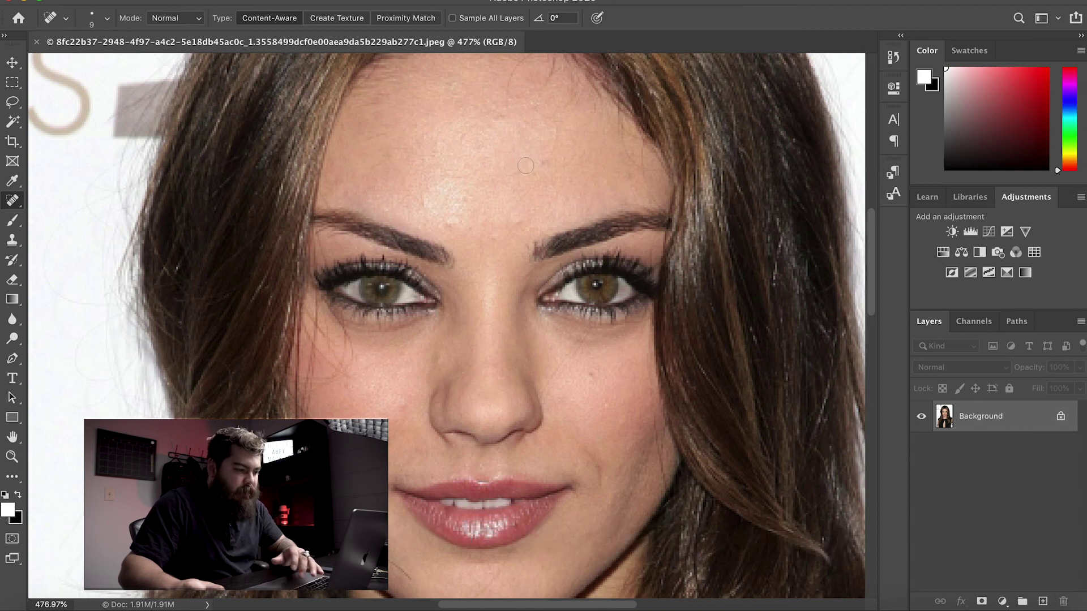
mouse_move(525, 165)
left_mouse_down()
mouse_move(560, 158)
mouse_move(529, 164)
left_mouse_up()
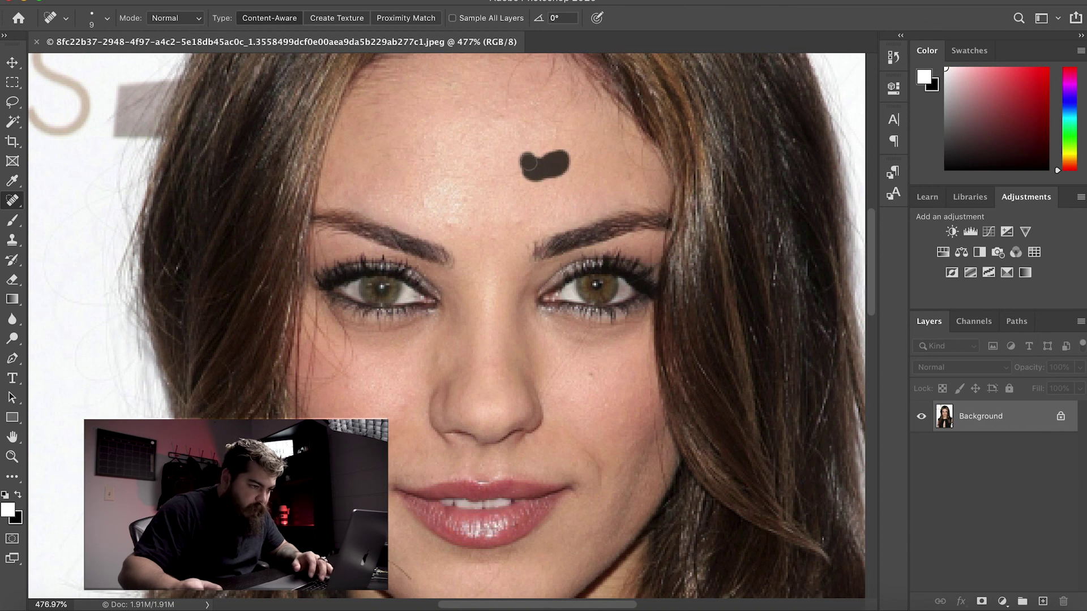
left_click(516, 168)
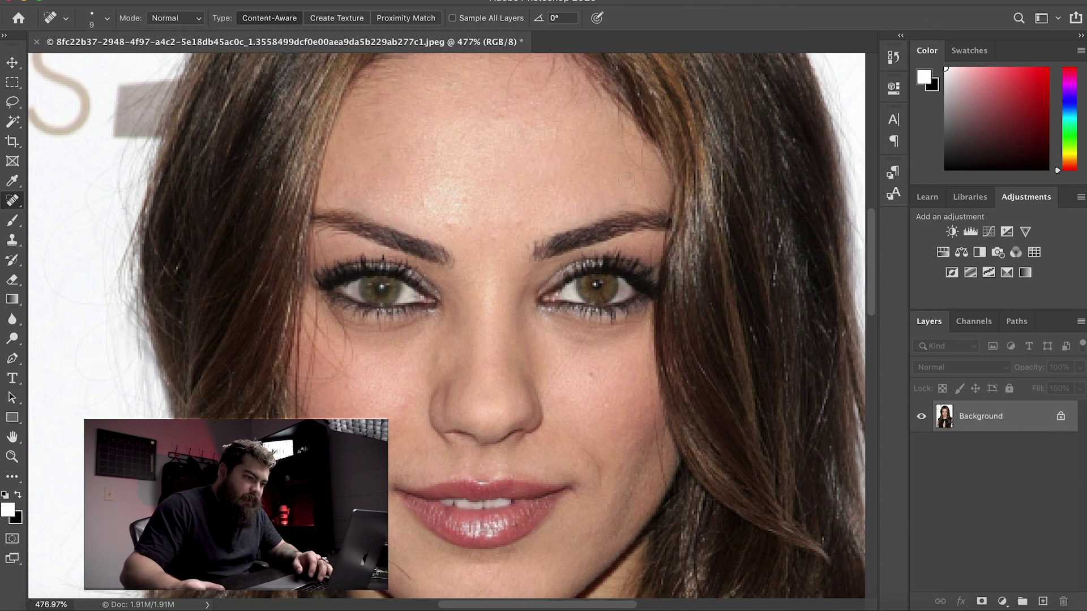
Step: Try healing a large area of the forehead in one dab at brush size 70, and undo it
key("bracketleft")
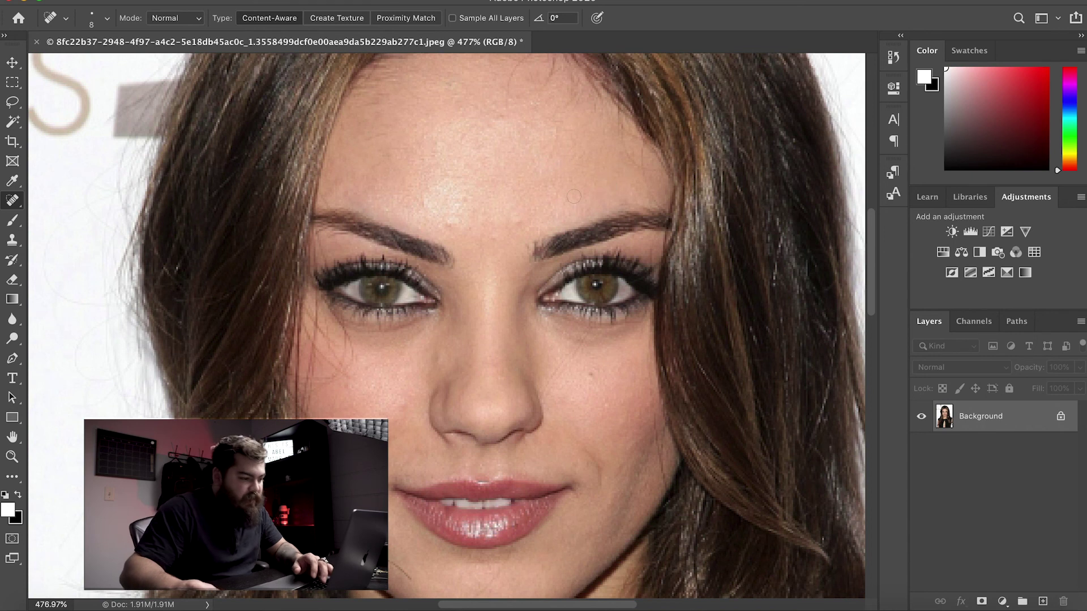
key("bracketright")
key("bracketright")
key("bracketright")
key("bracketright")
key("bracketright")
key("bracketright")
key("bracketright")
key("bracketright")
key("bracketright")
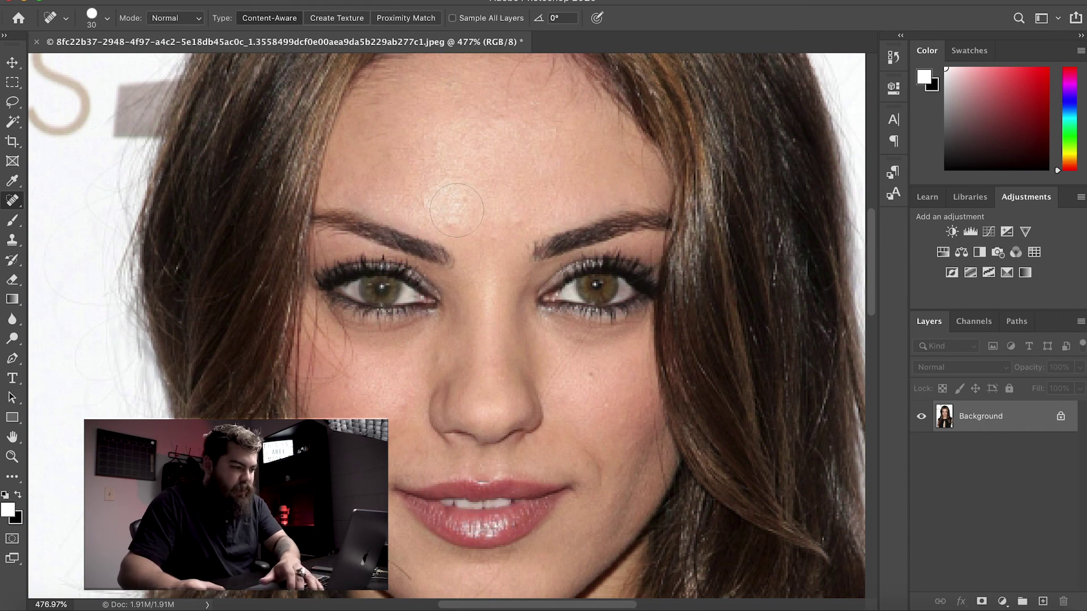
key("bracketright")
key("bracketright")
key("bracketright")
left_click(456, 167)
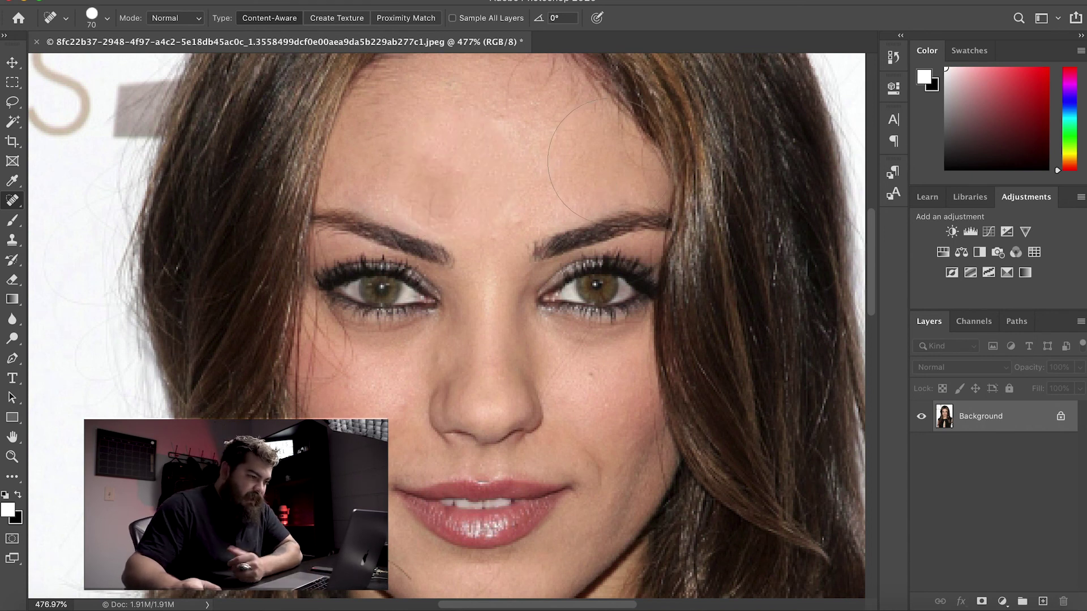
key("ctrl+z")
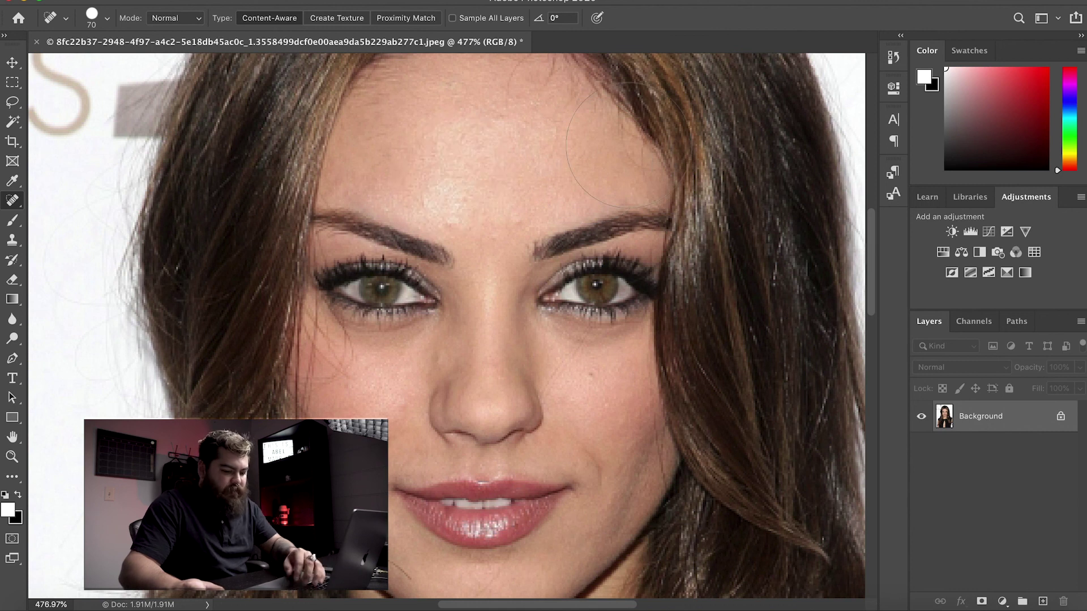
Step: Reduce the Spot Healing Brush to size 9 and heal the small spots on the central forehead above the eyebrows
key("bracketleft")
key("bracketleft")
key("bracketleft")
key("bracketleft")
key("bracketleft")
key("bracketleft")
key("bracketleft")
key("bracketleft")
key("bracketleft")
key("bracketleft")
key("bracketleft")
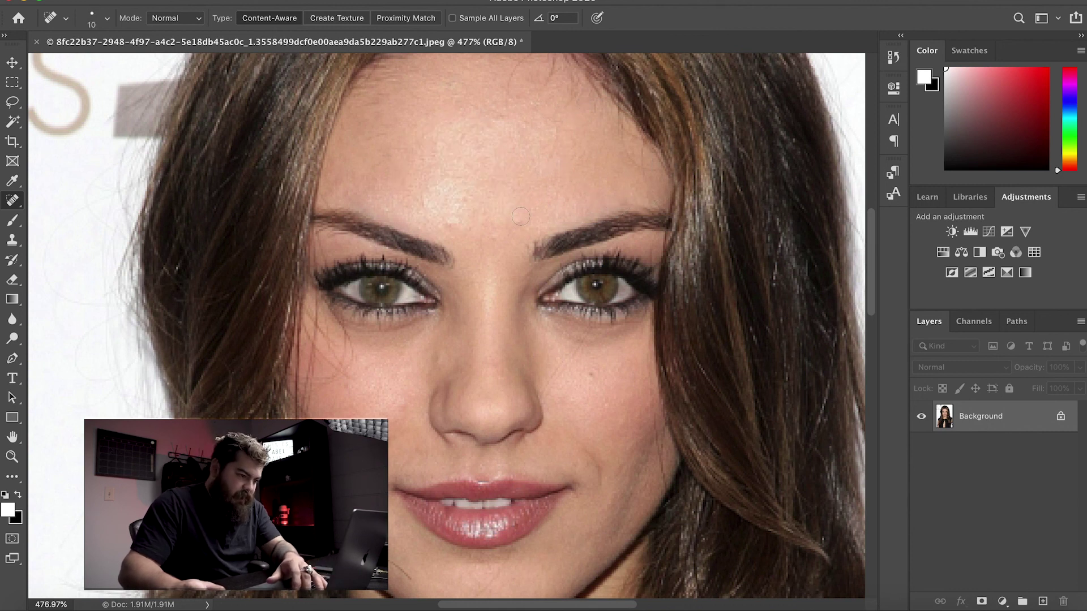
left_click(492, 177)
left_click(453, 226)
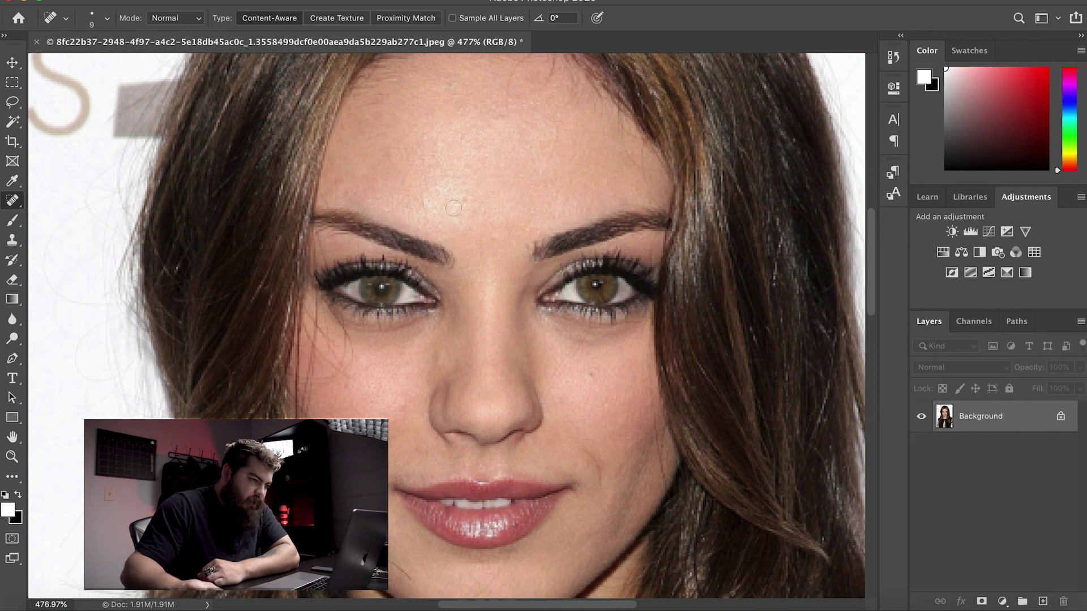
left_click(462, 226)
left_click(487, 239)
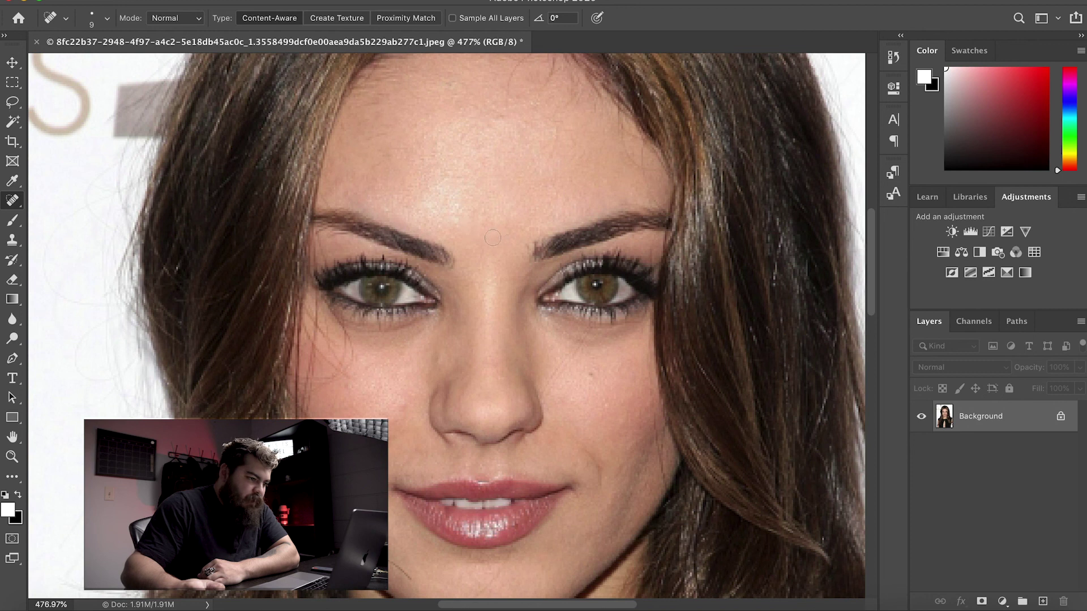
Step: Heal the small marks between the eyebrows and down the bridge of the nose
left_click(475, 238)
left_click(479, 253)
left_click(479, 263)
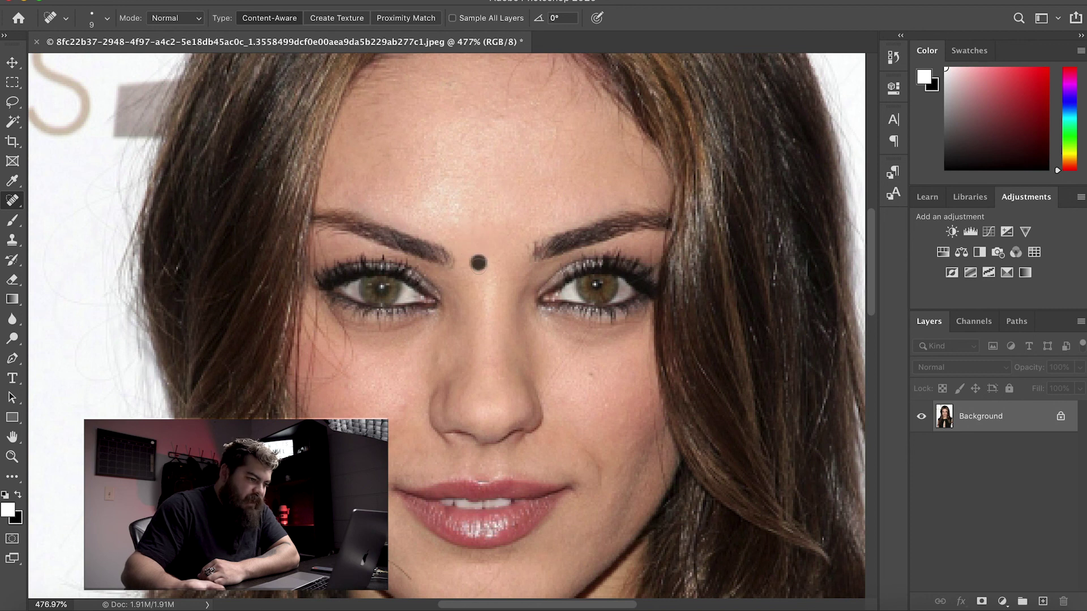
left_click(490, 267)
left_click(479, 288)
left_click(478, 290)
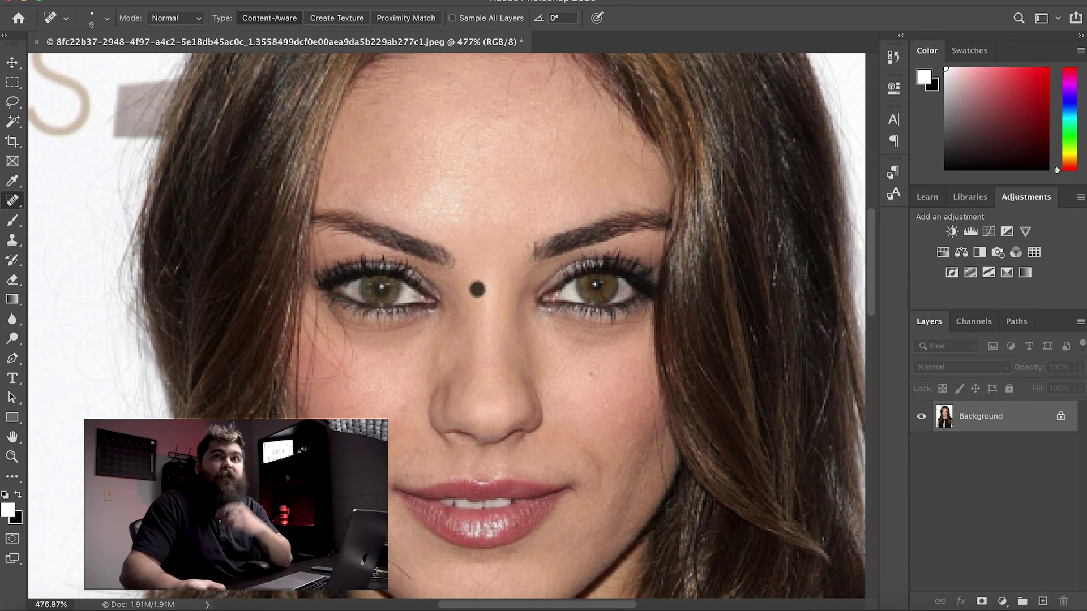
left_click(403, 405)
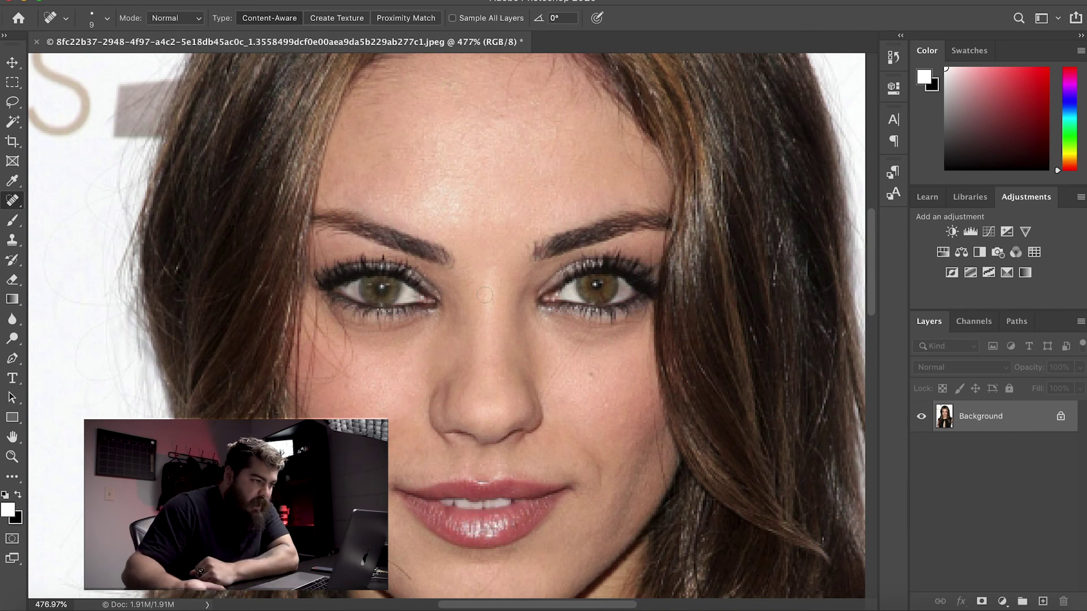
Step: Heal the spots on the upper forehead and down its left side to just above the left eyebrow
scroll(475, 300, "up", 4)
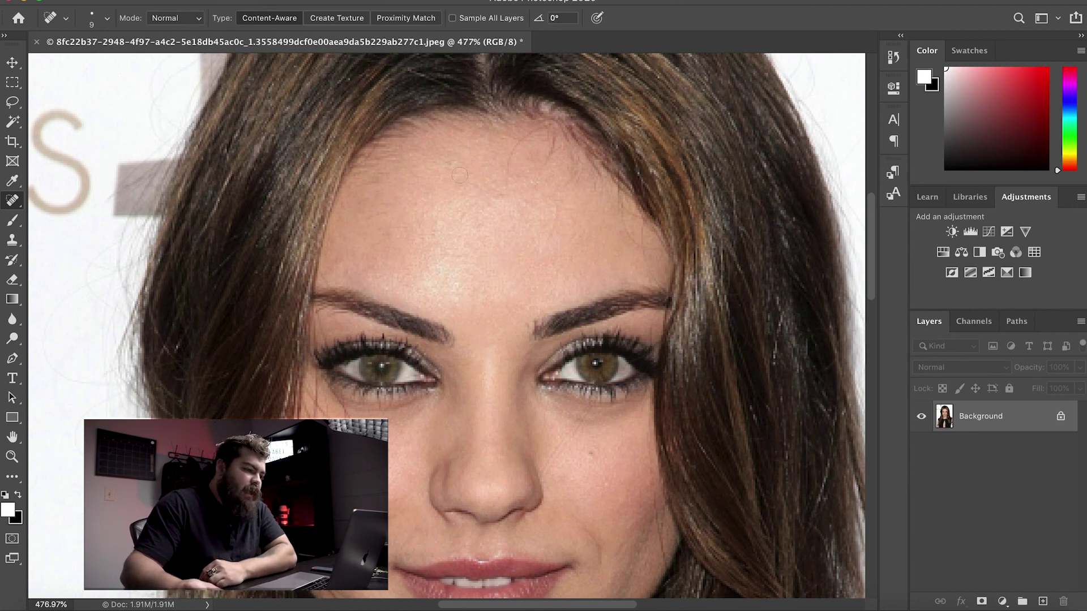
left_click(436, 165)
left_click(435, 177)
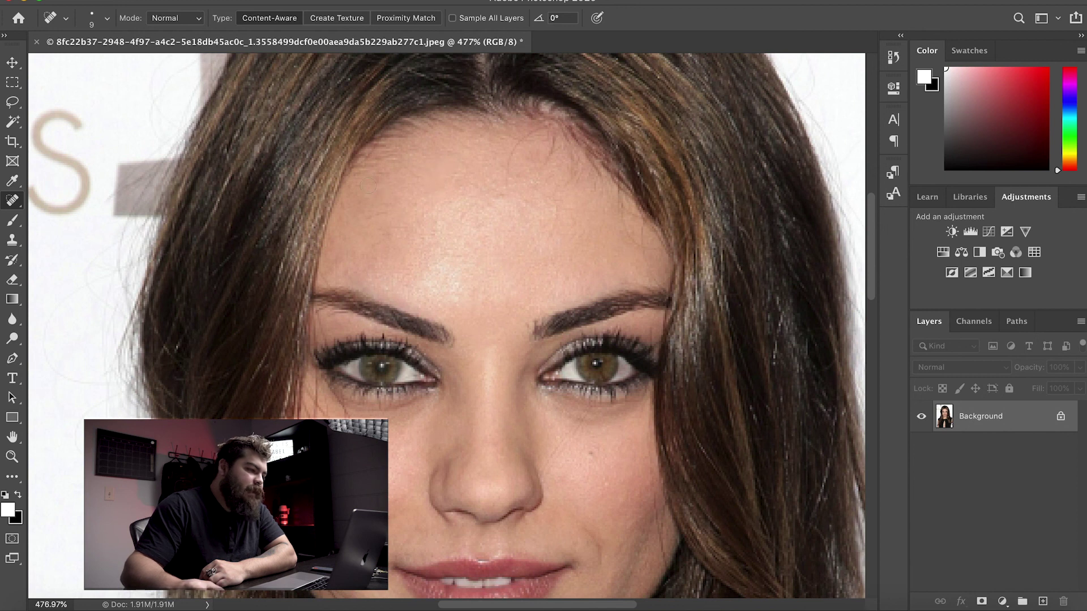
left_click(399, 210)
left_click(376, 212)
left_click(336, 260)
left_click(336, 272)
left_click(348, 270)
left_click(361, 271)
left_click(328, 272)
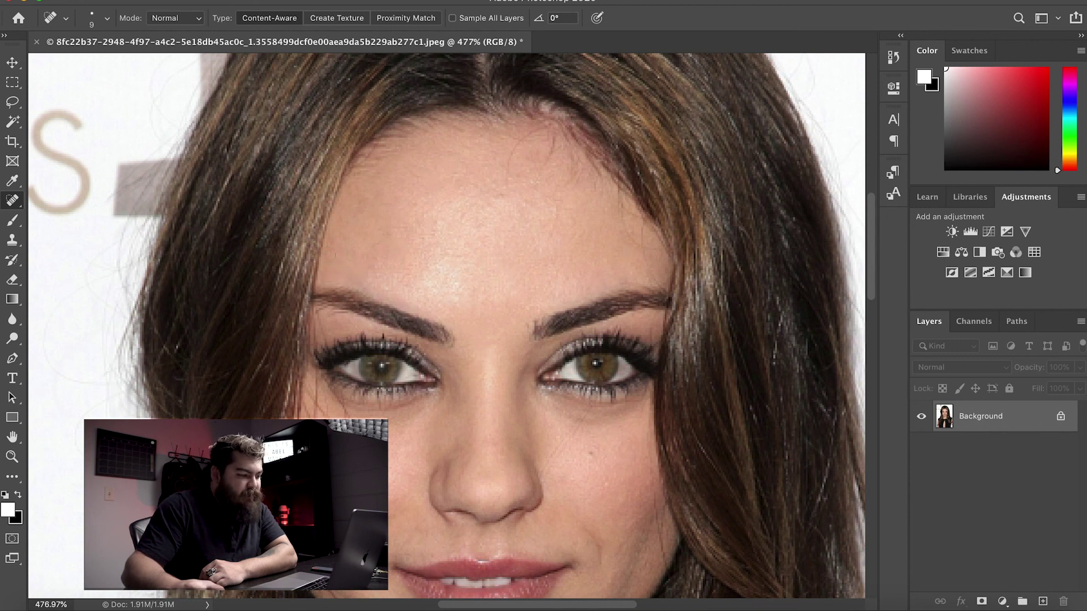
Step: Heal the remaining spots across the upper centre and right part of the forehead
left_click(455, 179)
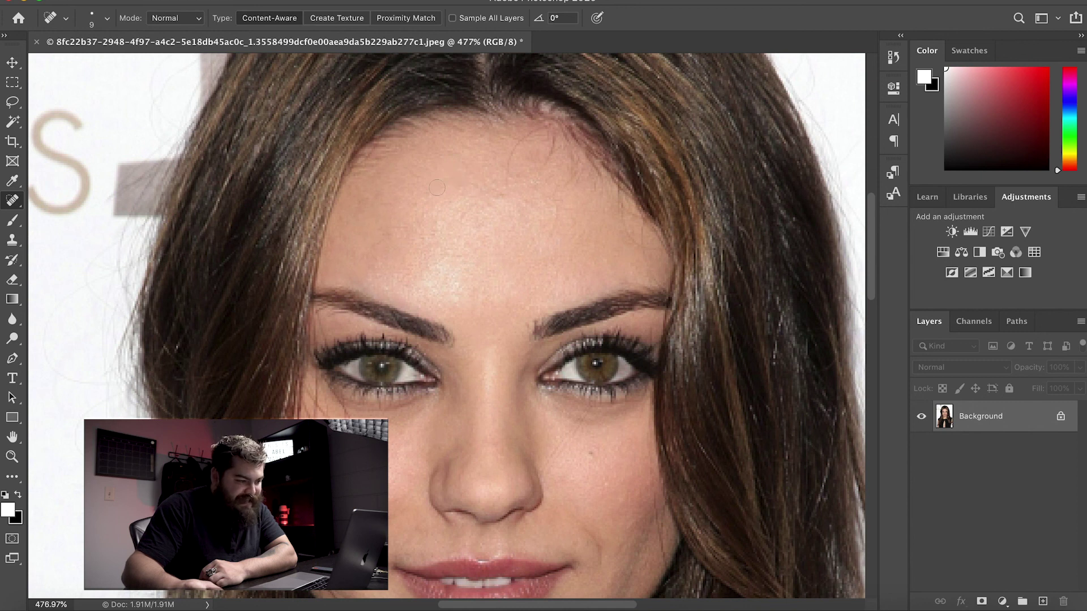
left_click(485, 196)
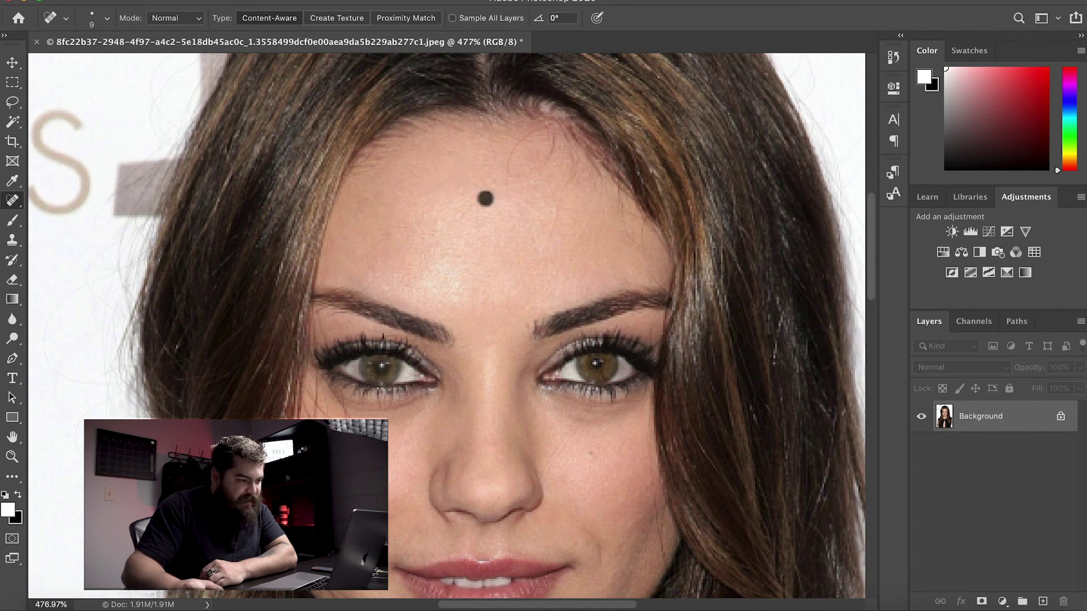
left_click(475, 188)
left_click(462, 217)
left_click(480, 212)
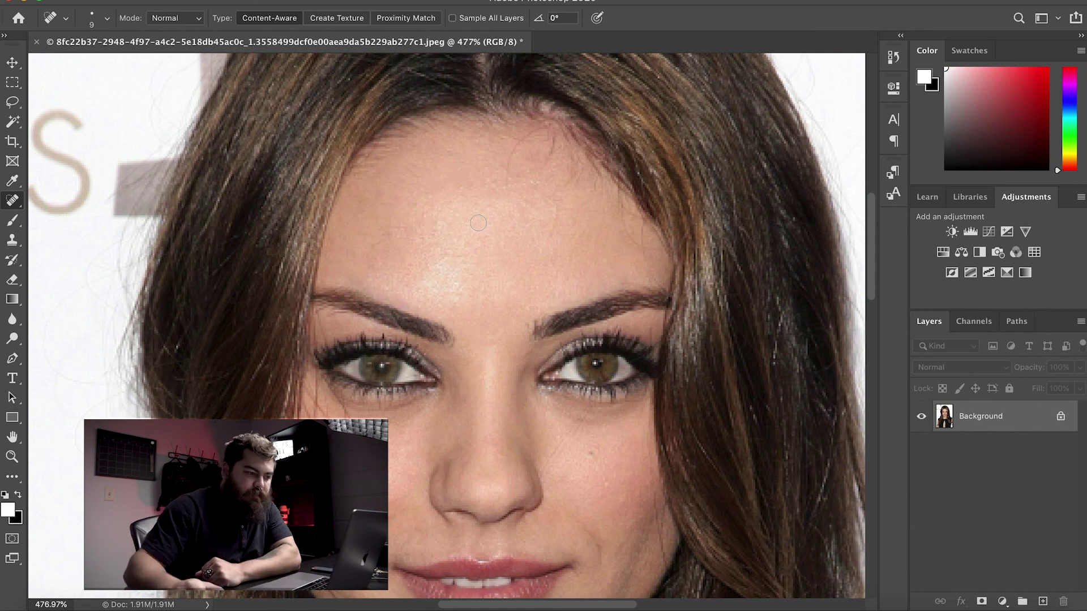
left_click(555, 208)
left_click(549, 228)
left_click(543, 242)
Step: Heal the fine marks from the left part of the forehead down to the left eyebrow at brush size 7
left_click(414, 207)
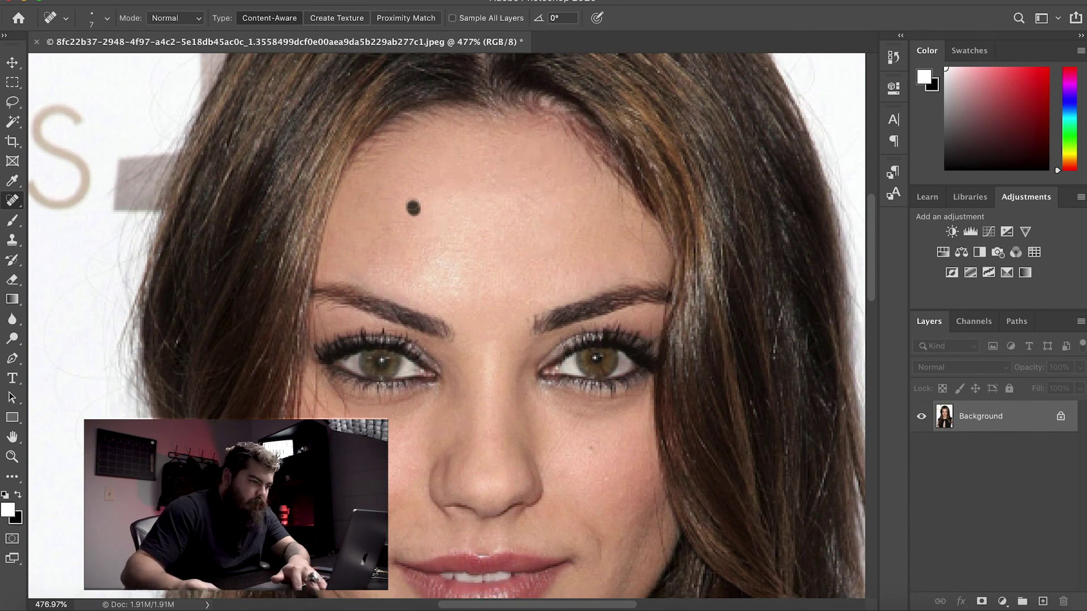
left_click(400, 226)
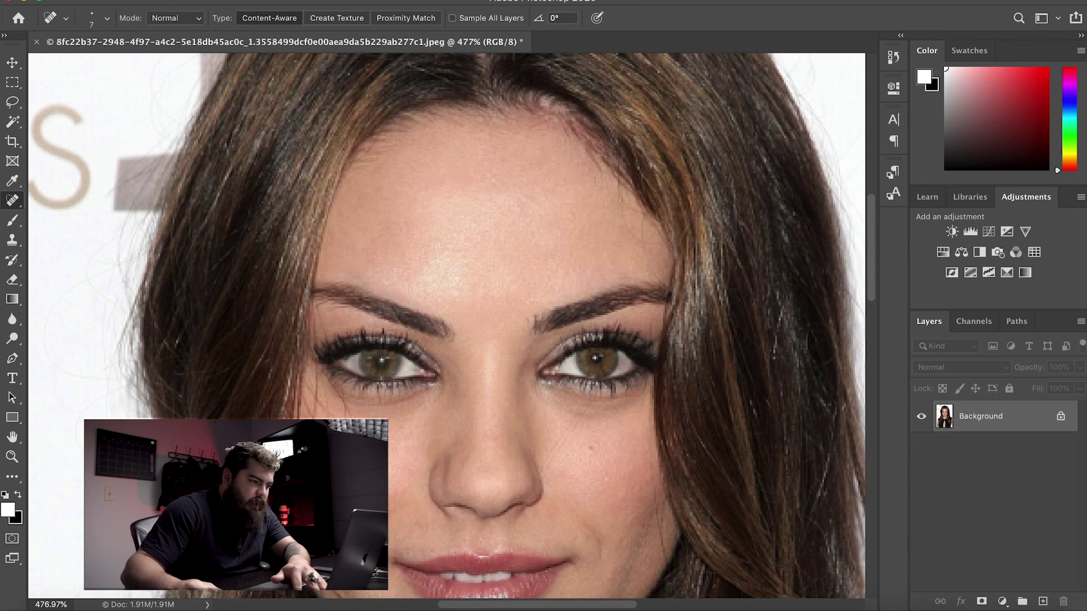
left_click_drag(405, 234, 385, 244)
left_click(374, 258)
left_click(382, 276)
left_click(394, 288)
left_click(401, 292)
left_click(418, 293)
left_click(393, 283)
left_click(402, 265)
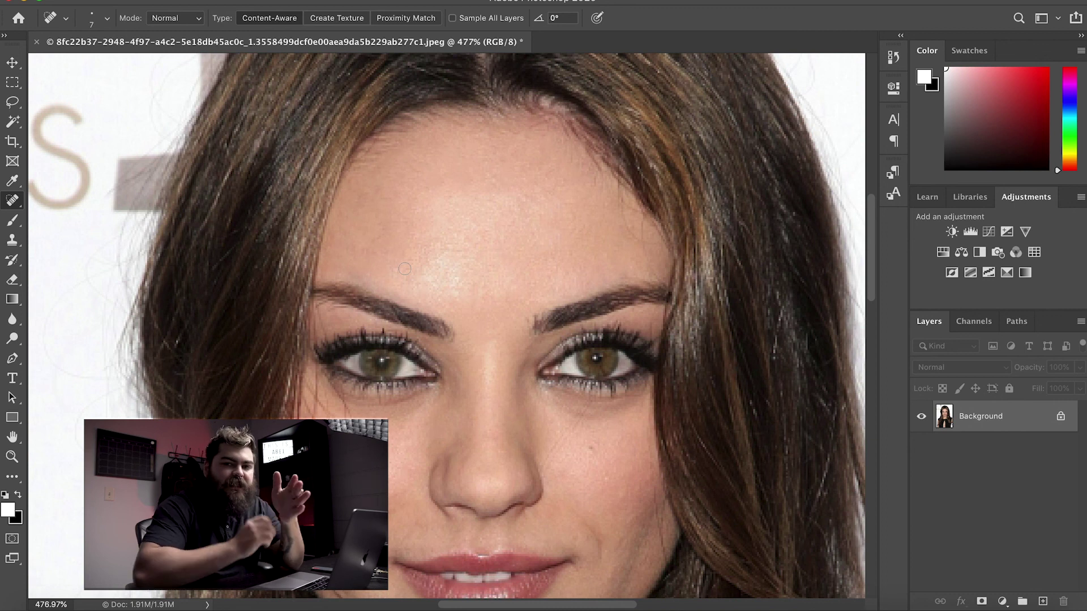
Step: Heal the leftover marks in the middle of the forehead and just below the hairline
left_click(458, 283)
left_click_drag(492, 185, 490, 158)
left_click(482, 143)
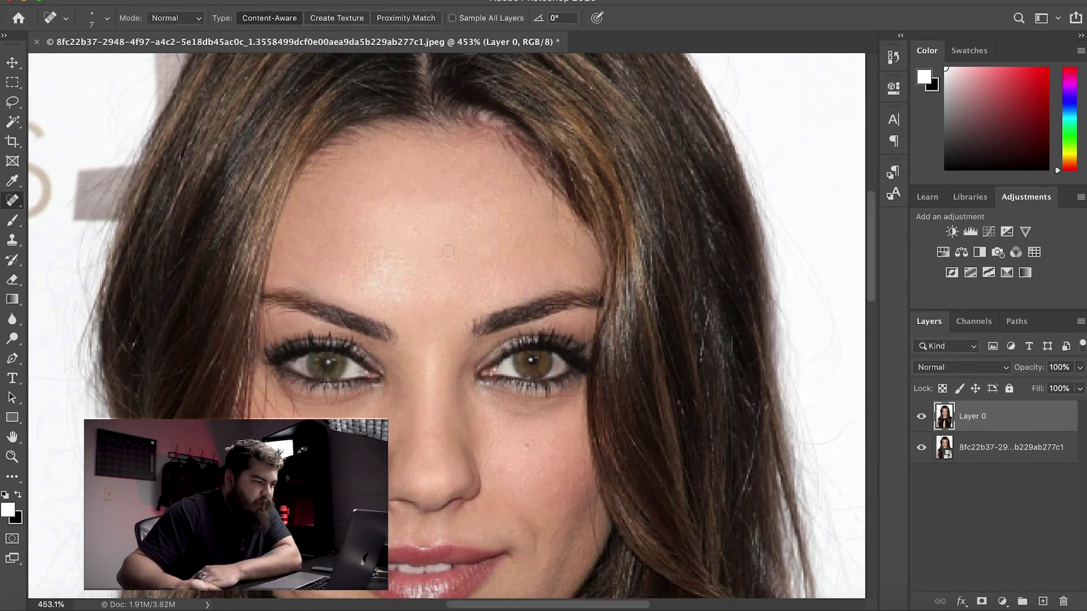
left_click_drag(492, 157, 527, 182)
scroll(482, 185, "down", 1)
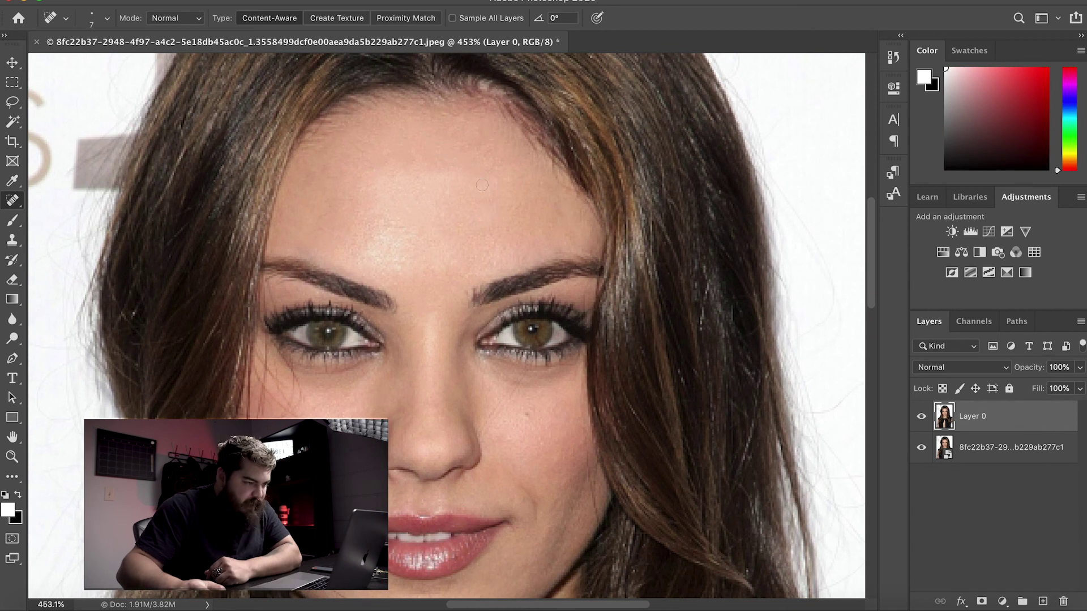
right_click(17, 202)
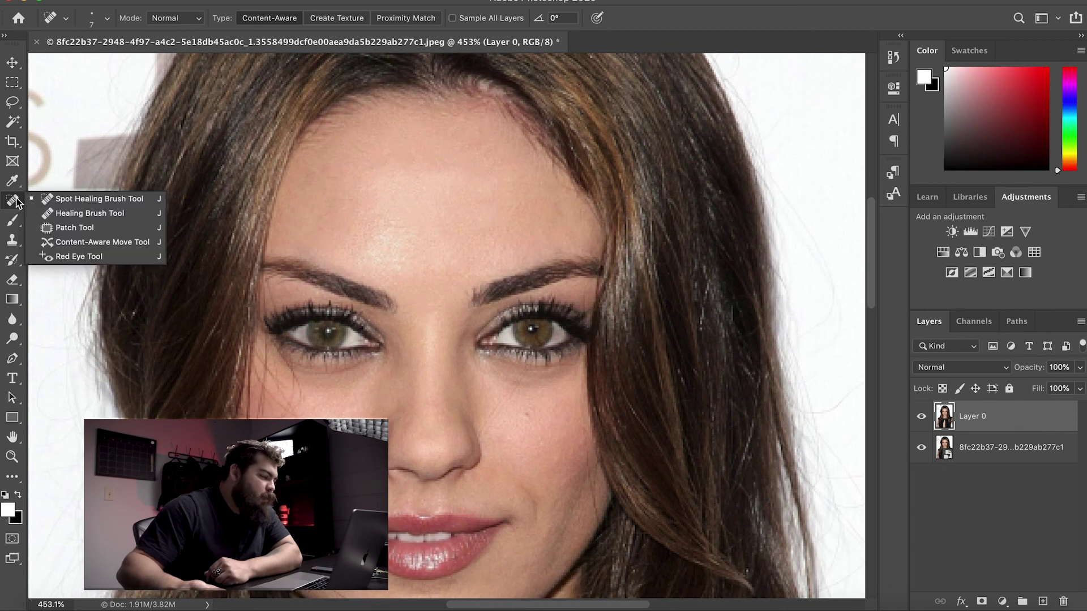
left_click(17, 202)
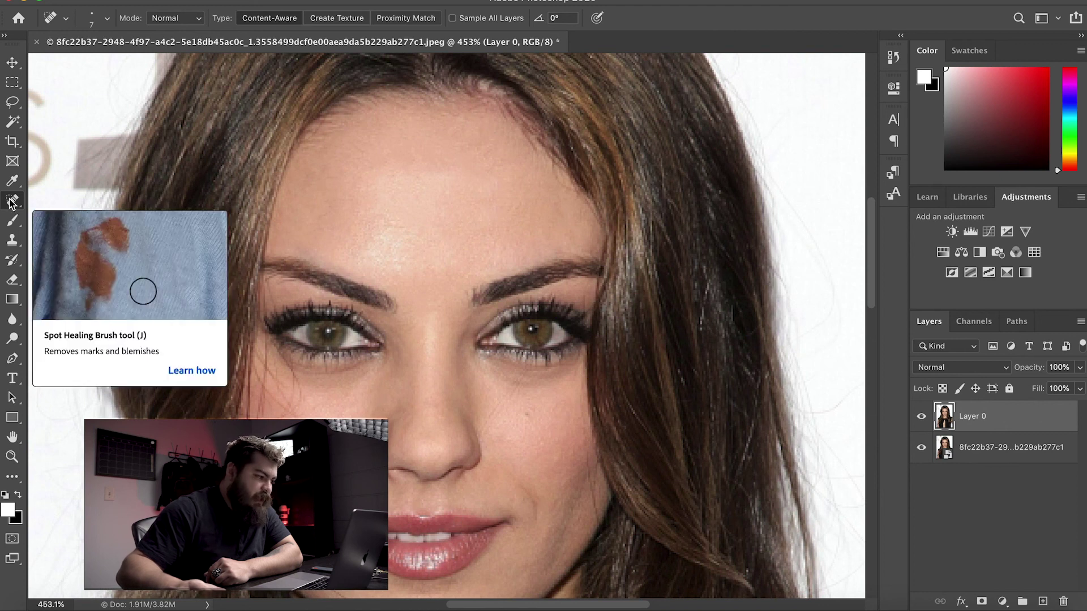
left_click(11, 201)
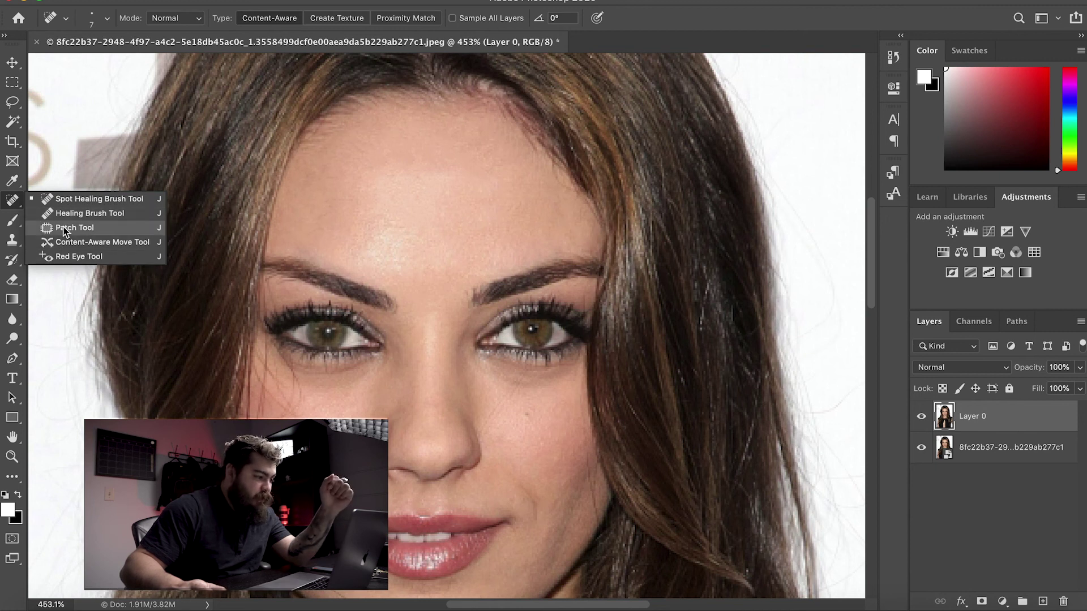
left_click(68, 228)
mouse_move(415, 152)
left_mouse_down()
mouse_move(393, 165)
mouse_move(420, 180)
mouse_move(422, 150)
mouse_move(366, 162)
mouse_move(343, 207)
mouse_move(375, 224)
mouse_move(491, 224)
mouse_move(508, 244)
mouse_move(551, 218)
mouse_move(544, 209)
mouse_move(254, 211)
mouse_move(336, 206)
left_mouse_up()
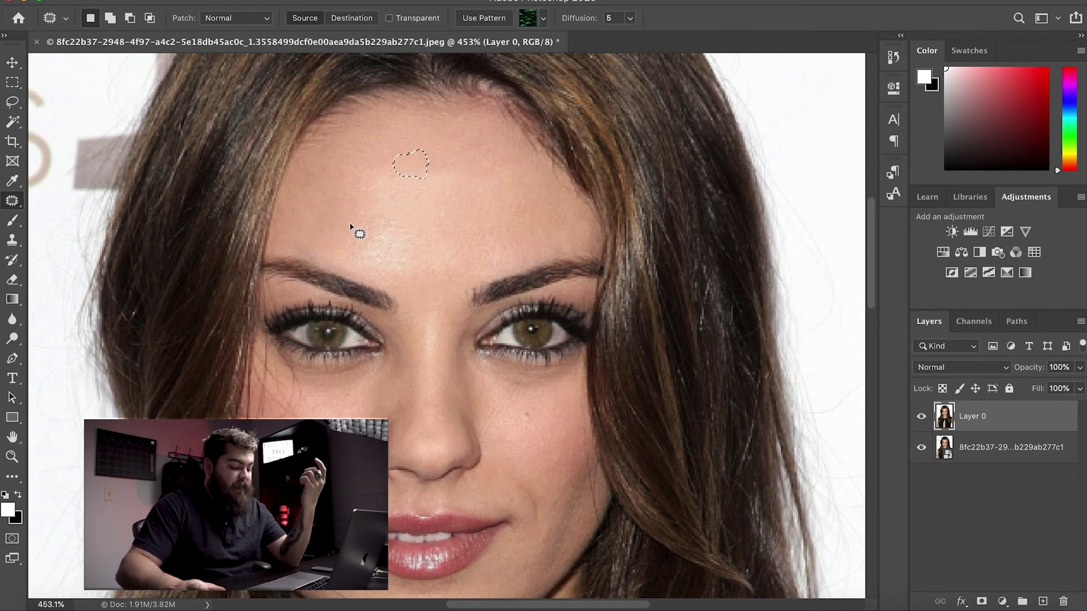
key("super+d")
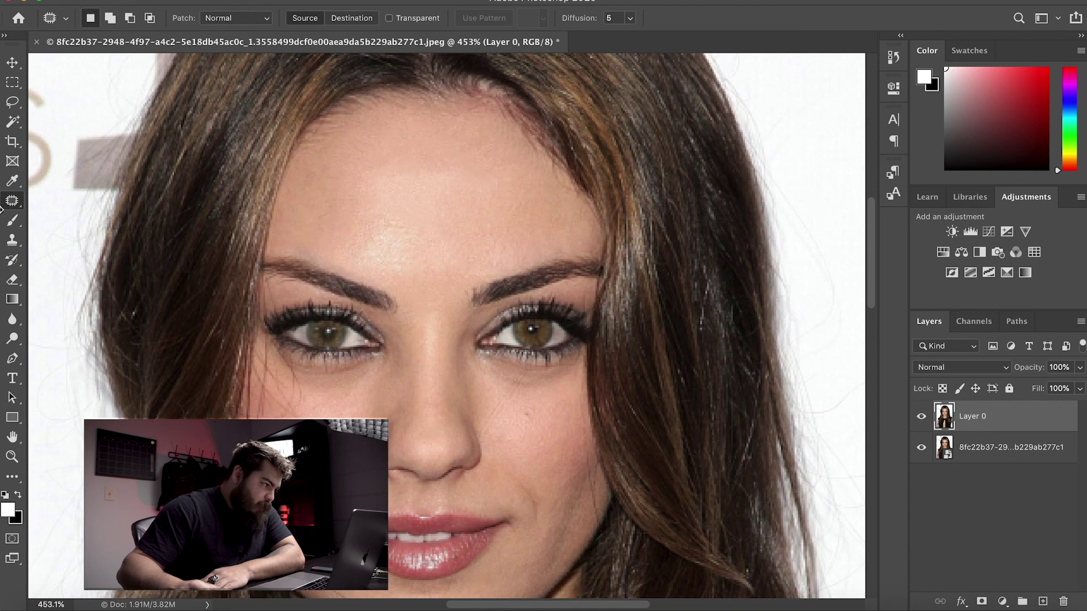
right_click(11, 202)
left_click(70, 199)
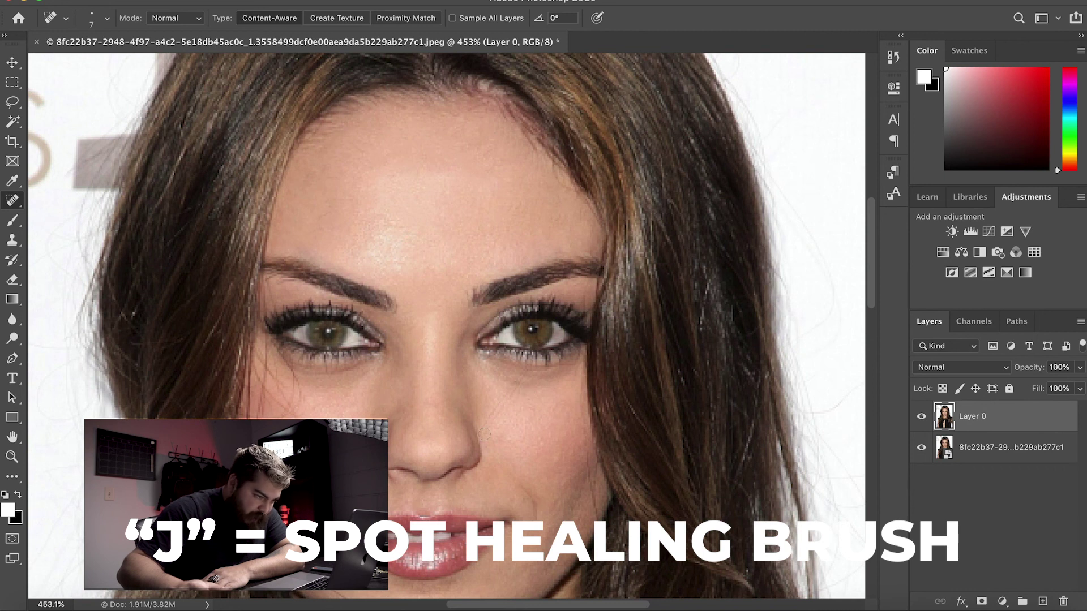
Step: Heal the marks on the right cheek, the nose and the left cheek below the outer eye corner at brush size 4
key("bracketleft")
key("bracketleft")
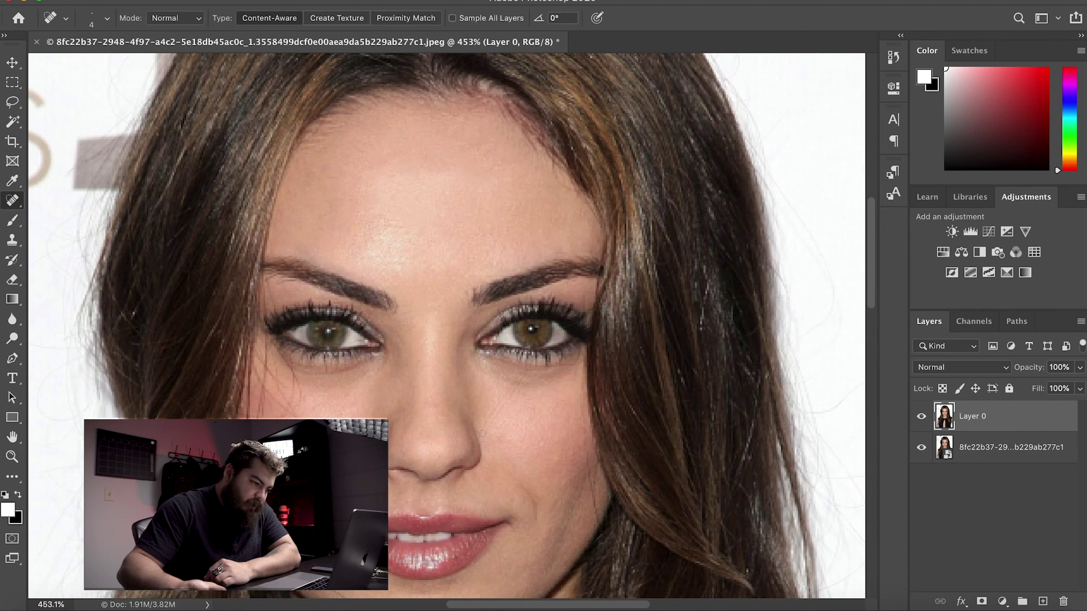
left_click_drag(484, 424, 487, 418)
left_click_drag(485, 427, 485, 423)
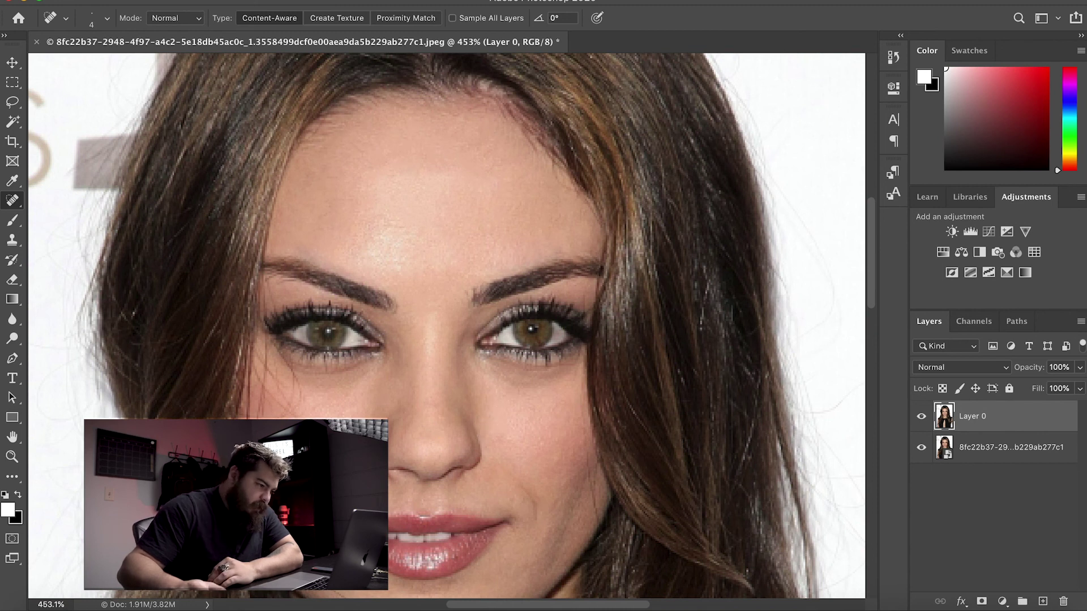
left_click_drag(429, 396, 441, 409)
mouse_move(288, 410)
left_mouse_down()
mouse_move(298, 416)
mouse_move(289, 403)
left_mouse_up()
left_click_drag(274, 356, 280, 395)
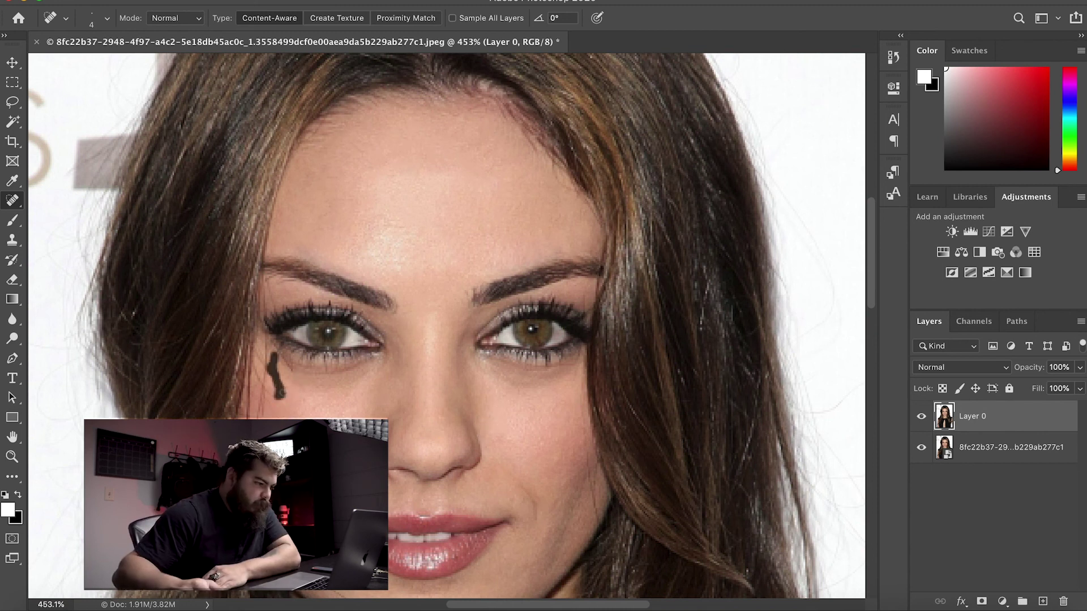
Step: Heal the remaining fine marks below the right eye, at the outer end of the left eyebrow and on the left cheek
key("shift+j")
key("shift+j")
mouse_move(519, 340)
left_mouse_down()
mouse_move(468, 371)
mouse_move(494, 372)
left_mouse_up()
key("shift+j")
key("shift+j")
key("shift+j")
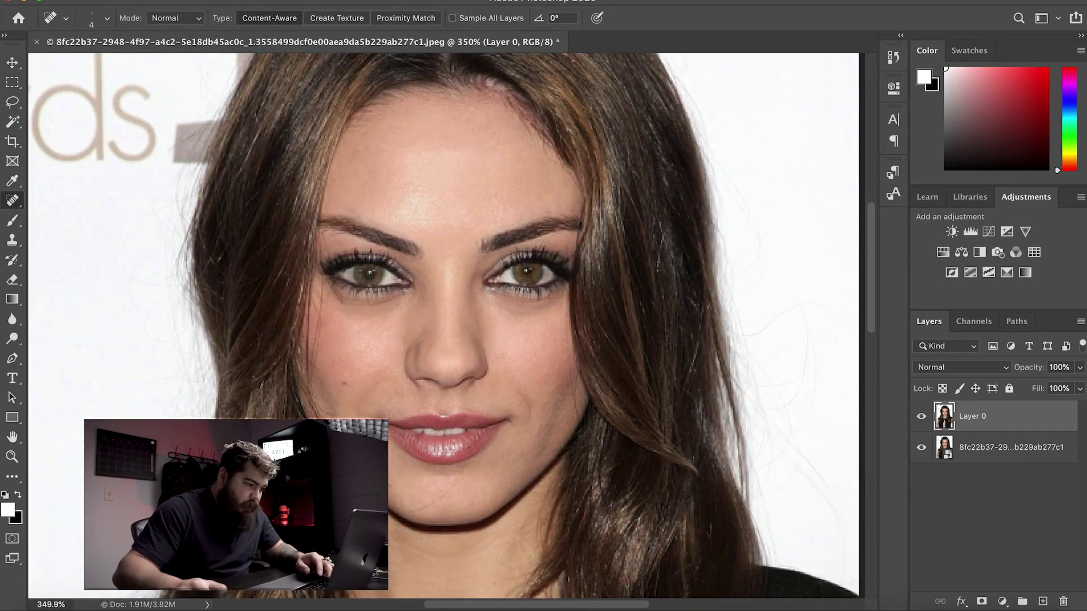
left_click_drag(323, 233, 328, 253)
key("shift+j")
key("shift+j")
key("shift+j")
key("shift+j")
key("shift+j")
left_click_drag(360, 325, 389, 357)
left_click_drag(376, 335, 372, 350)
scroll(453, 386, "down", 5)
key("bracketright")
key("bracketright")
key("bracketright")
Step: Compare the healed Layer 0 with the original image by hiding and showing it several times, leaving it shown
left_click_drag(513, 384, 402, 391)
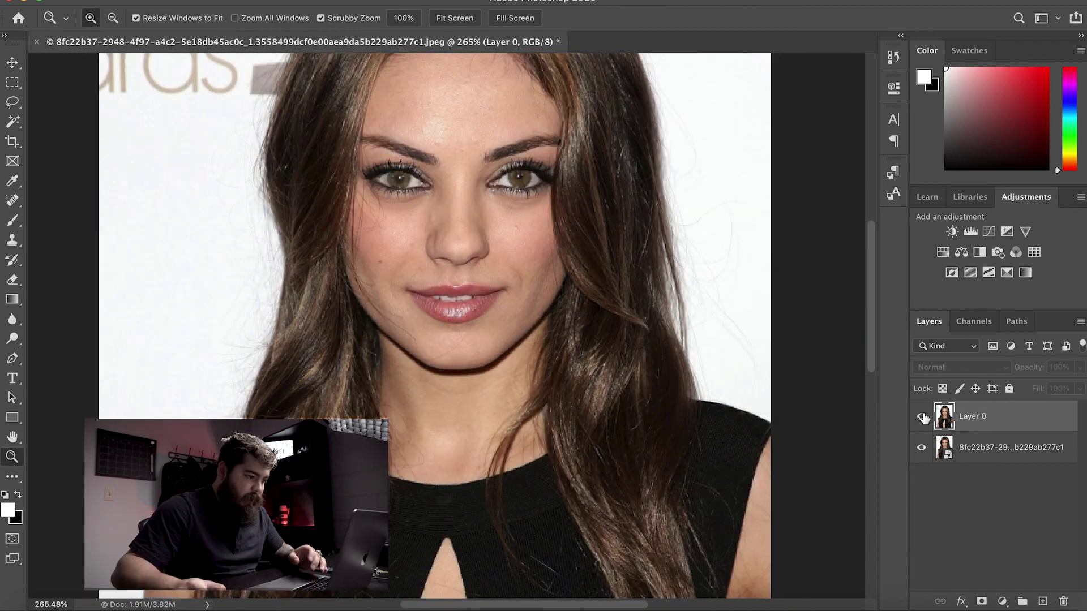
left_click(921, 417)
left_click(921, 416)
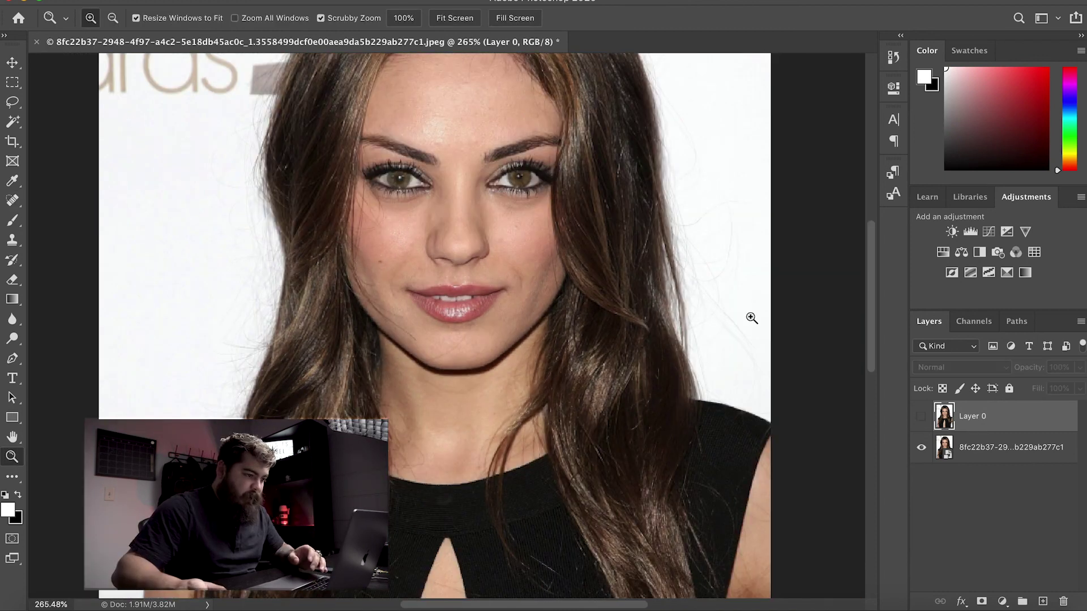
scroll(752, 317, "up", 3)
left_click(920, 415)
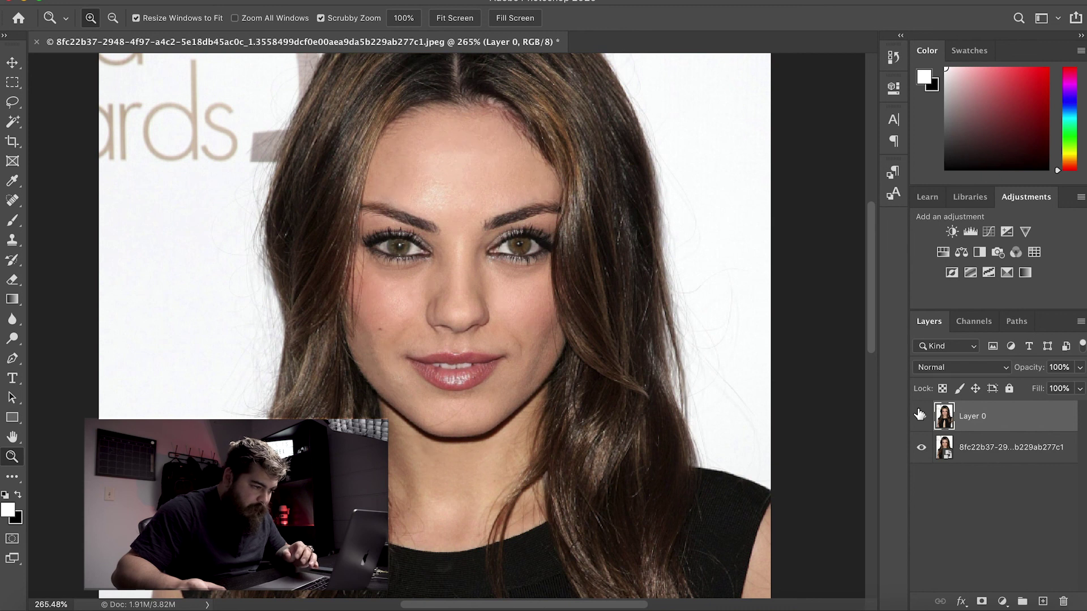
left_click(920, 415)
left_click(920, 415)
left_click(920, 415)
left_click(920, 415)
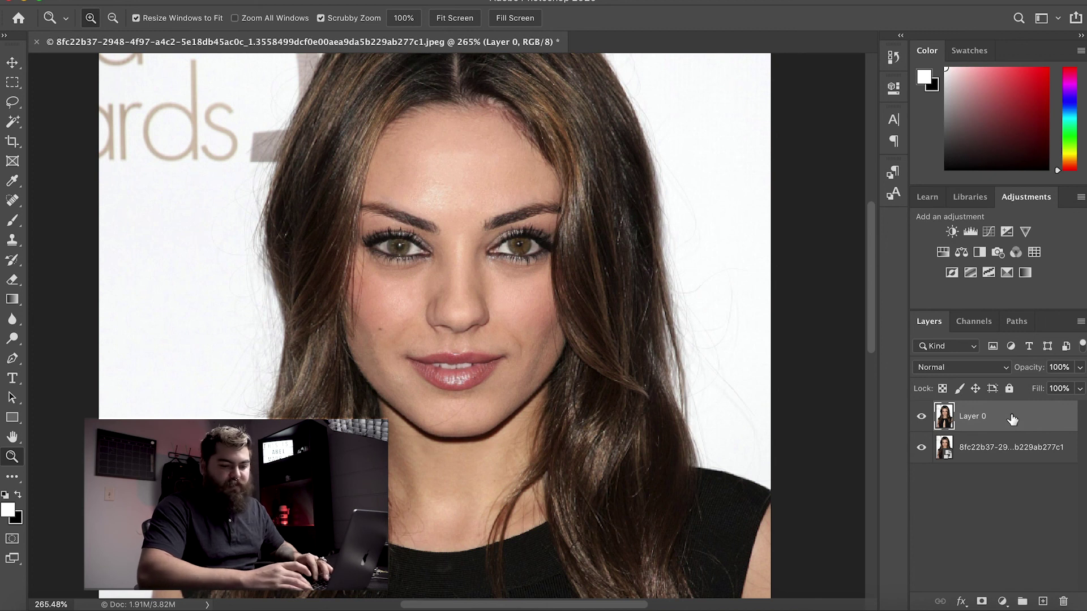
Step: Duplicate Layer 0 twice and rename the lower copy S and the upper copy T
key("super+j")
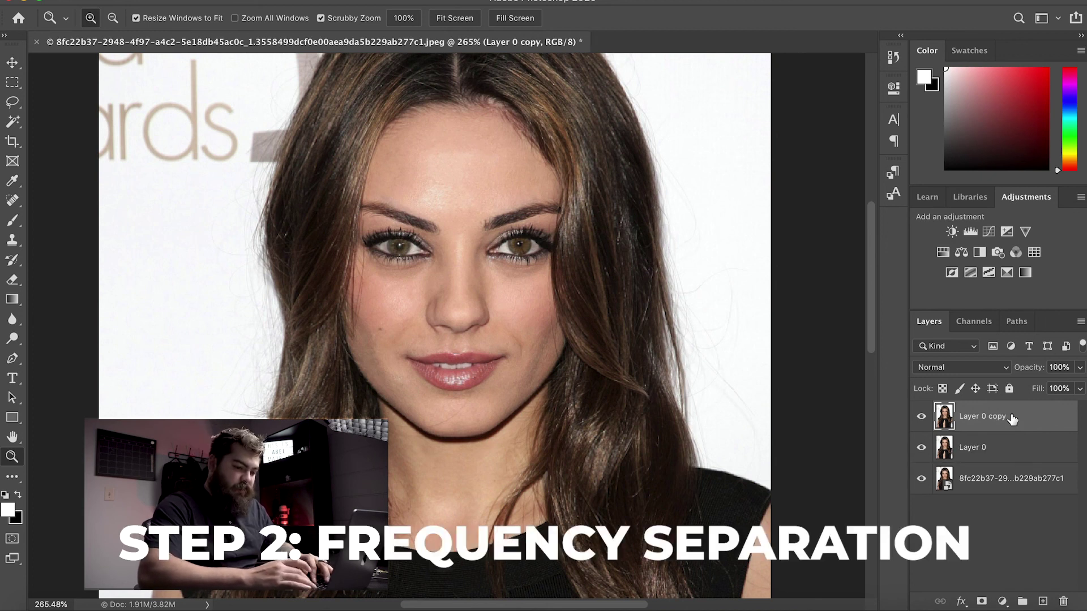
key("super+j")
left_click(985, 448)
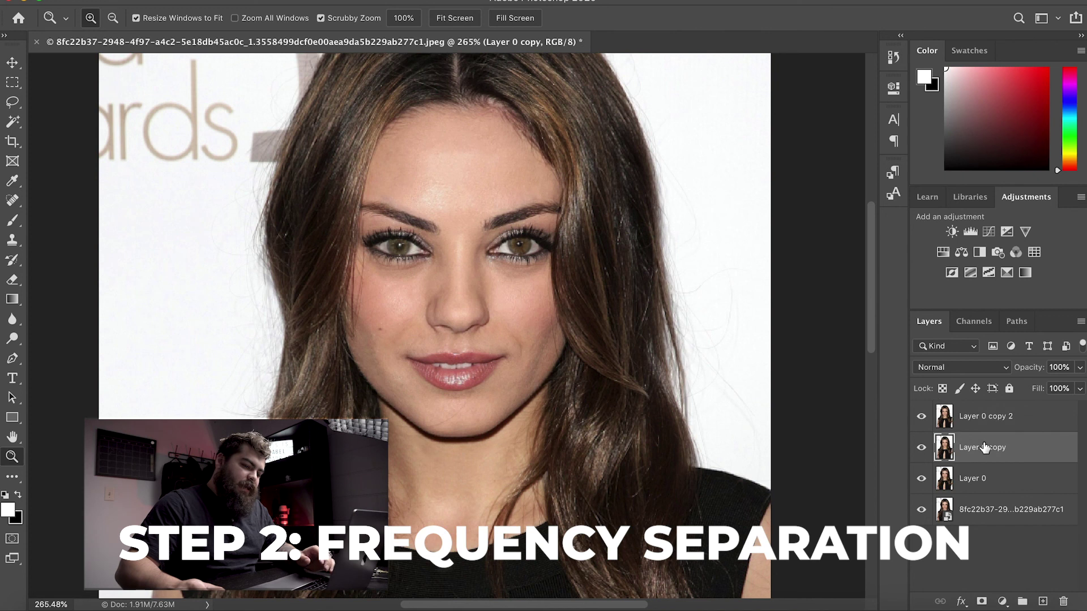
double_click(984, 447)
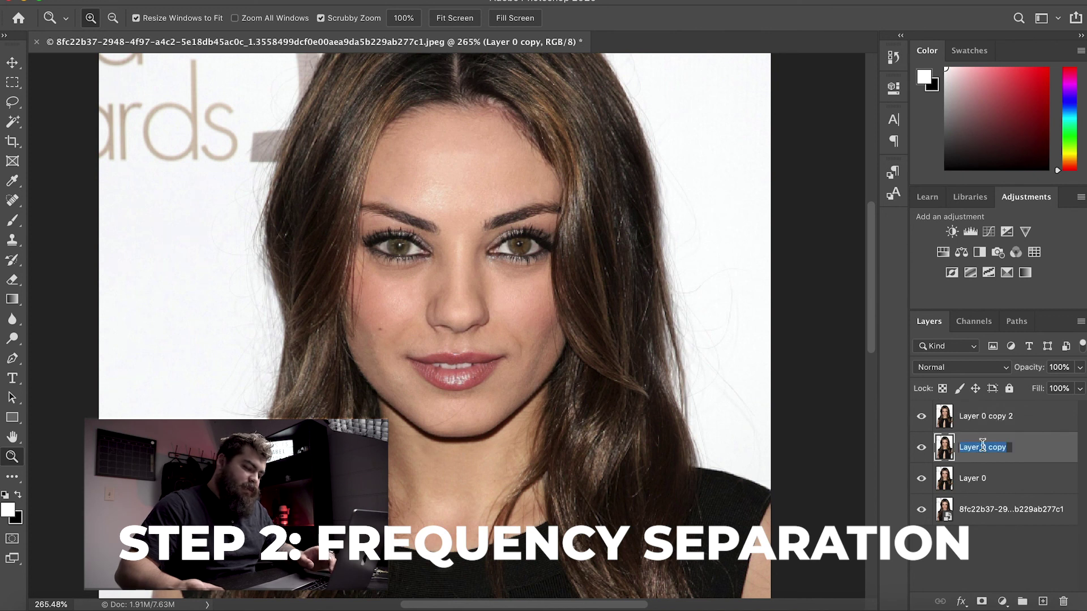
type("S")
key("Return")
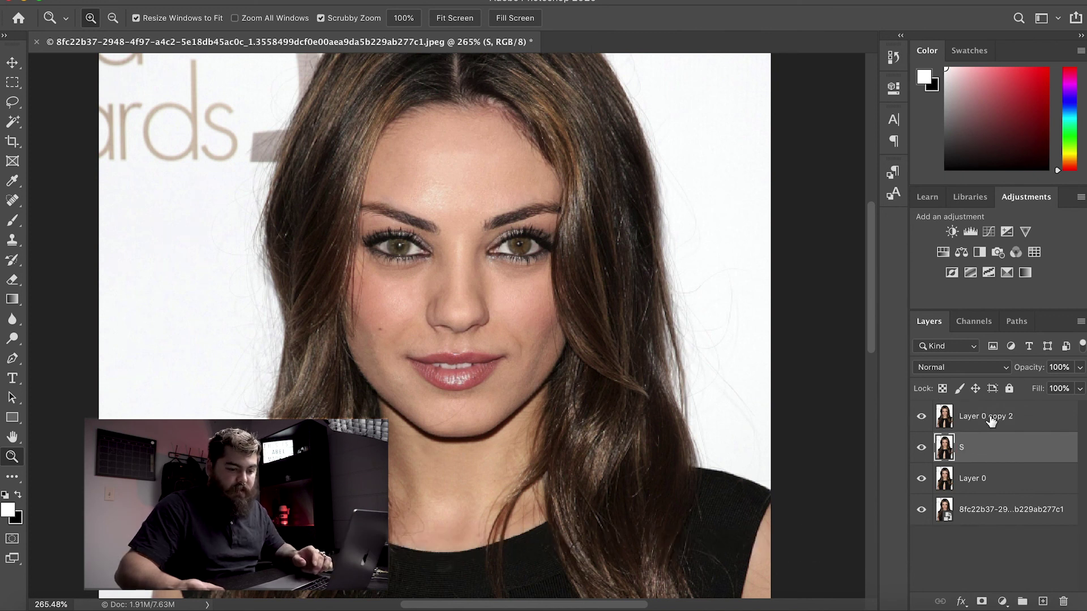
double_click(990, 416)
type("F")
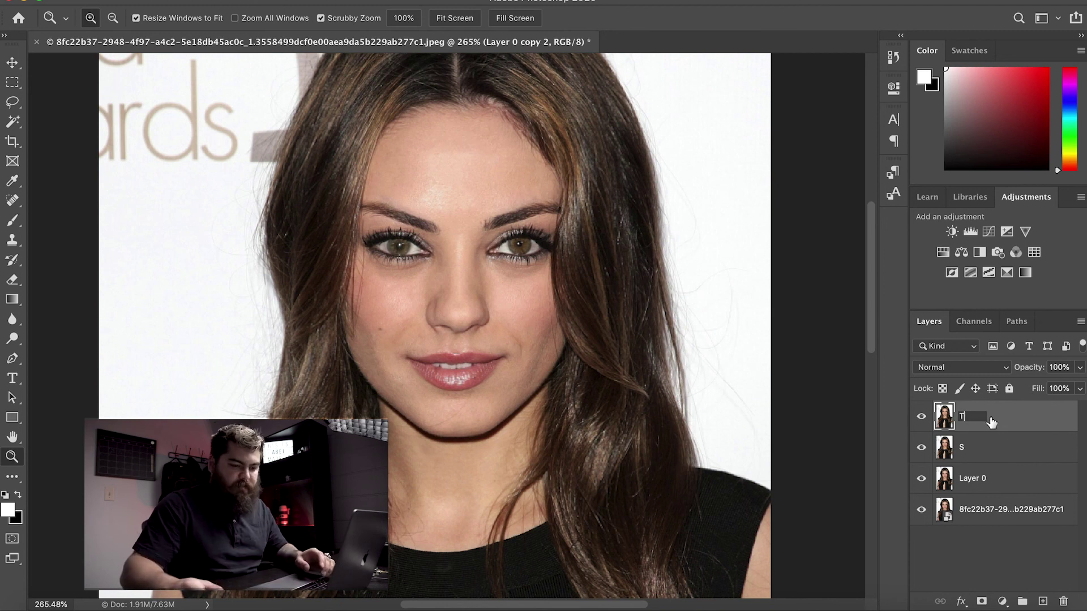
key("Return")
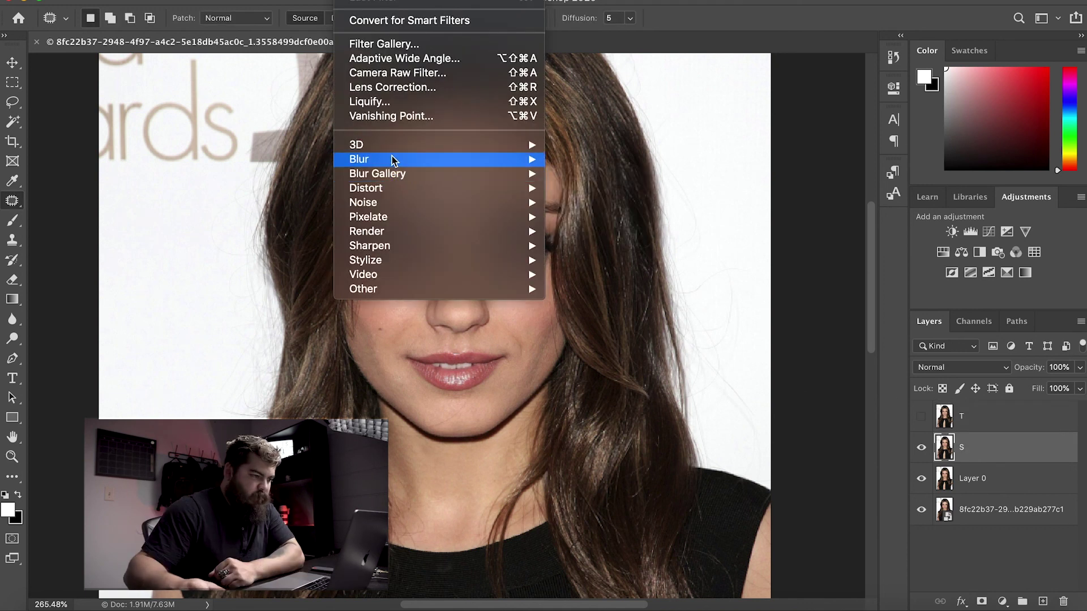
Step: Apply a Gaussian Blur with a radius of 7.0 pixels to layer S
mouse_move(396, 160)
left_click(573, 221)
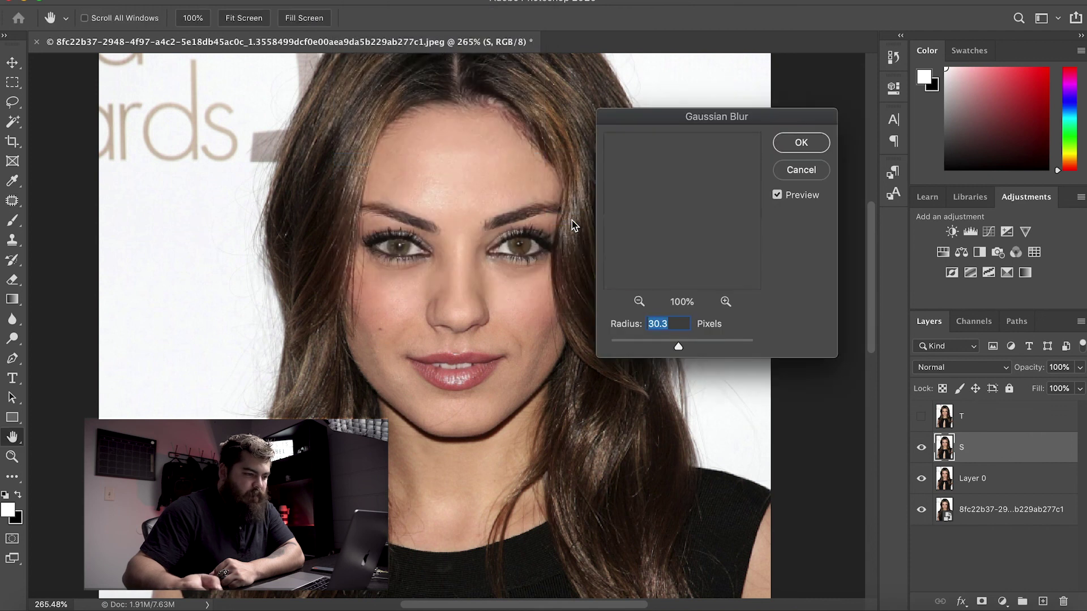
left_click_drag(659, 345, 657, 342)
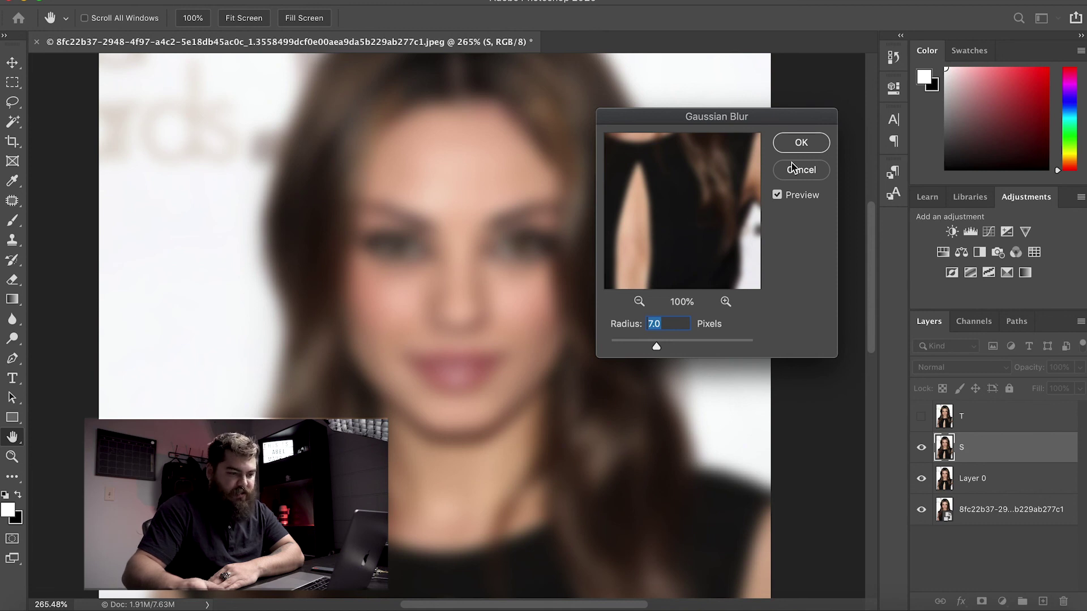
left_click(807, 144)
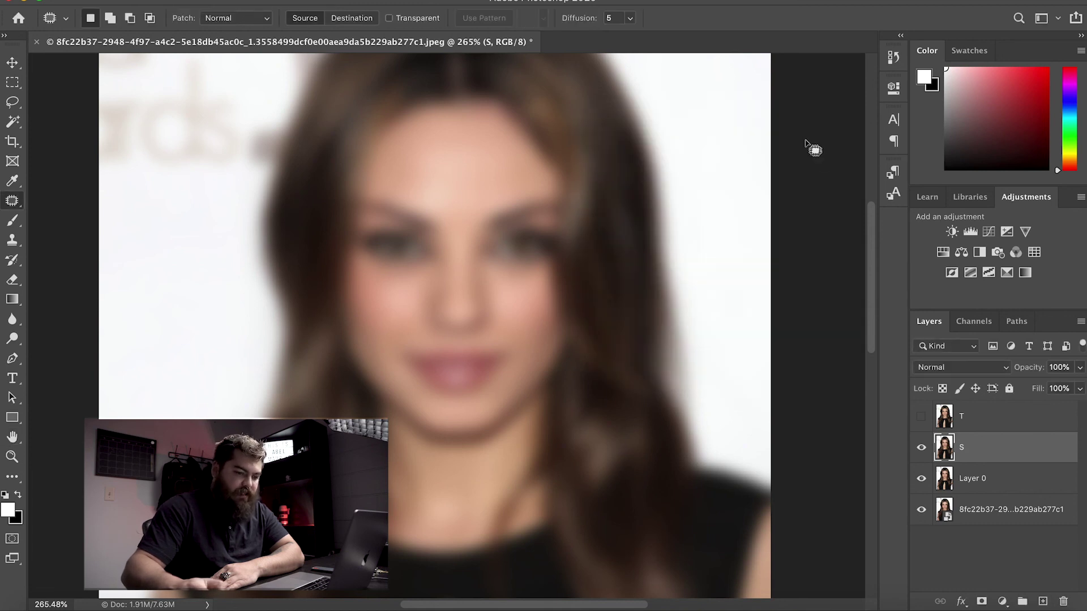
Step: Show layer T and use Apply Image on it with layer S as source, RGB channel, Subtract blending, scale 2 and offset 128
left_click(922, 418)
left_click(934, 420)
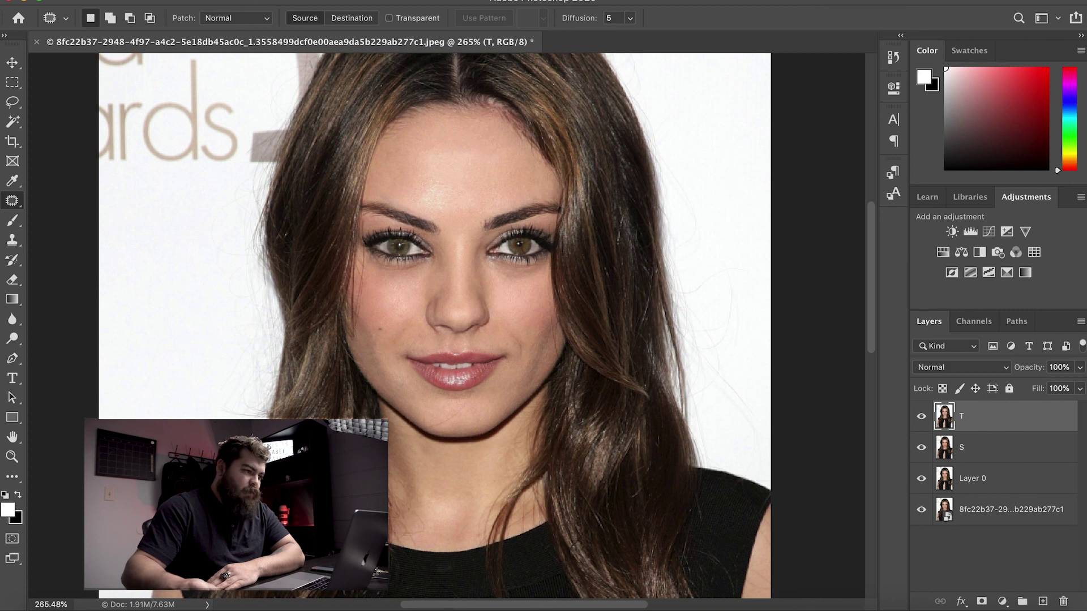
left_click(184, 0)
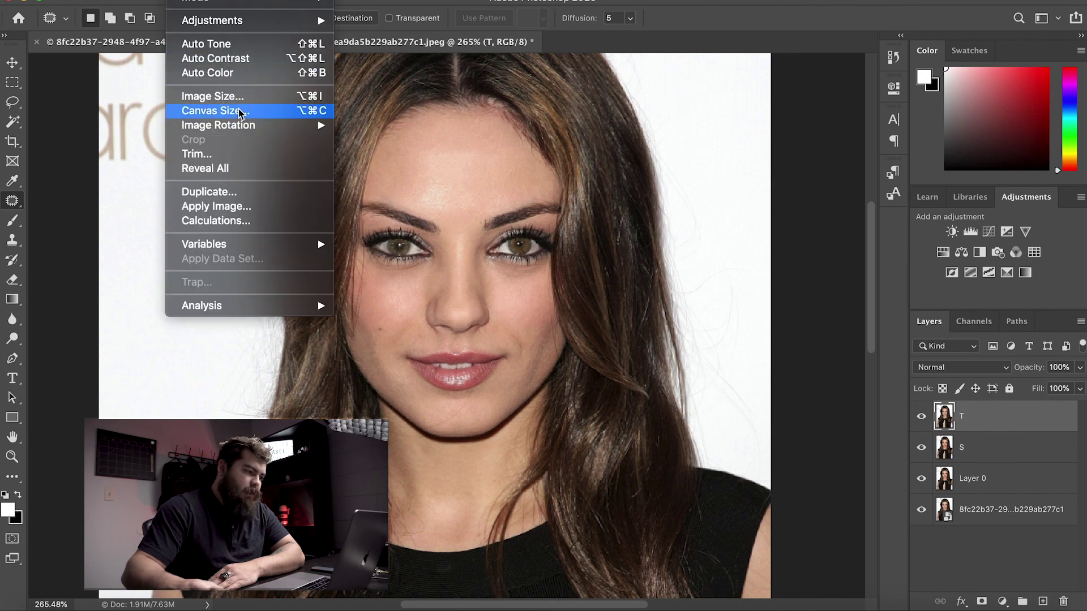
left_click(222, 206)
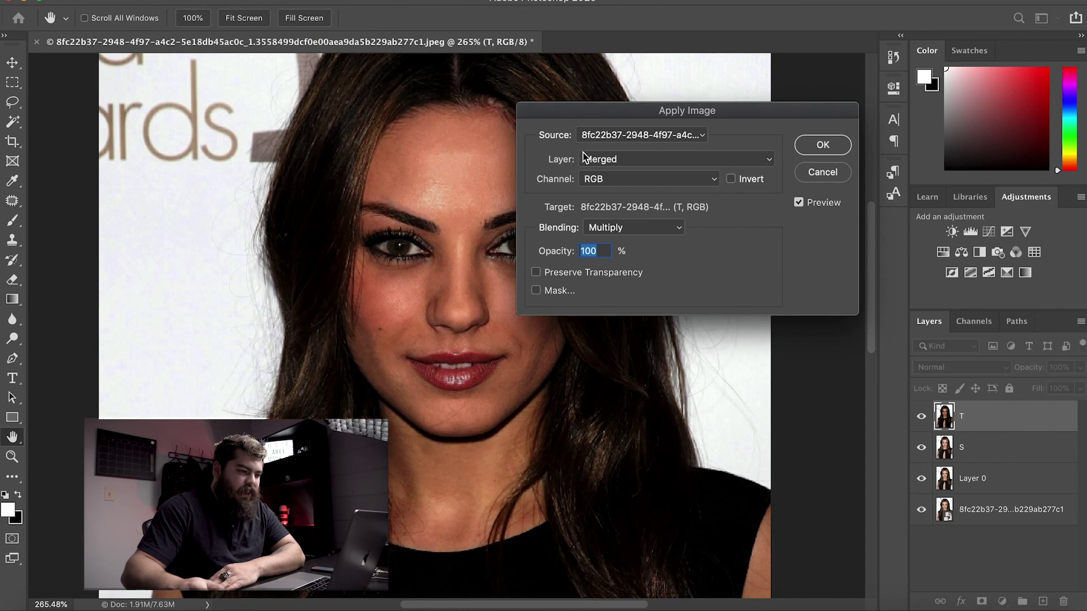
left_click(627, 160)
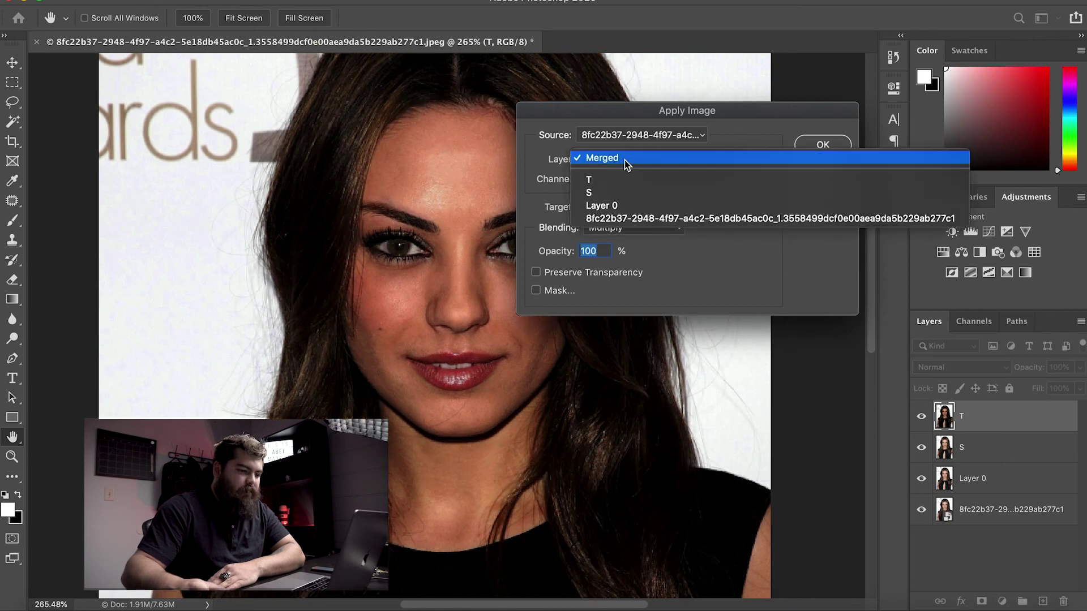
left_click(617, 193)
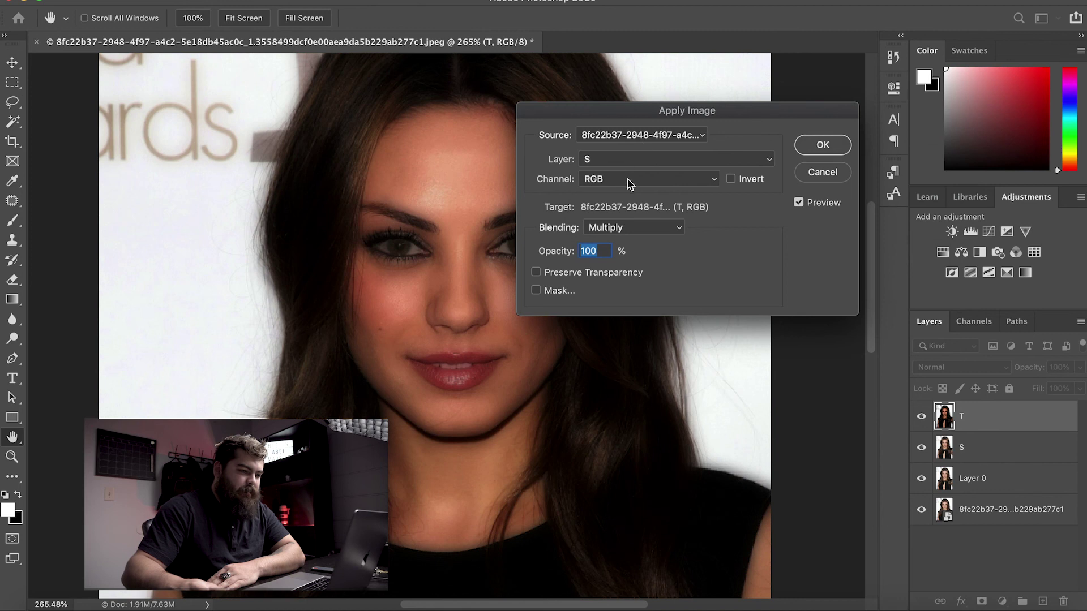
left_click(629, 180)
left_click(557, 178)
left_click(635, 229)
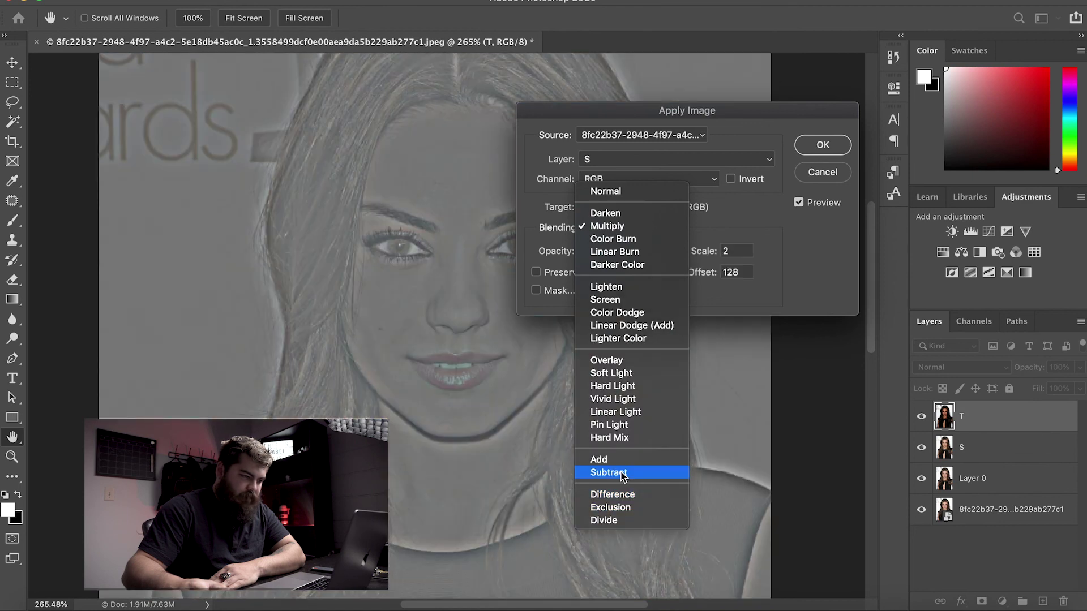
left_click(622, 473)
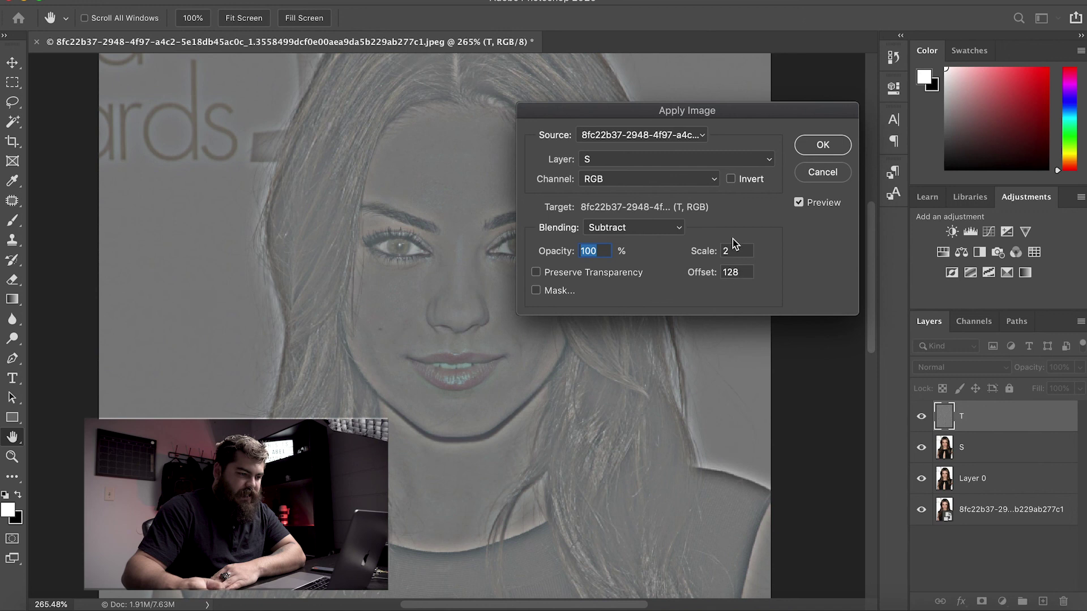
left_click(824, 145)
key("j")
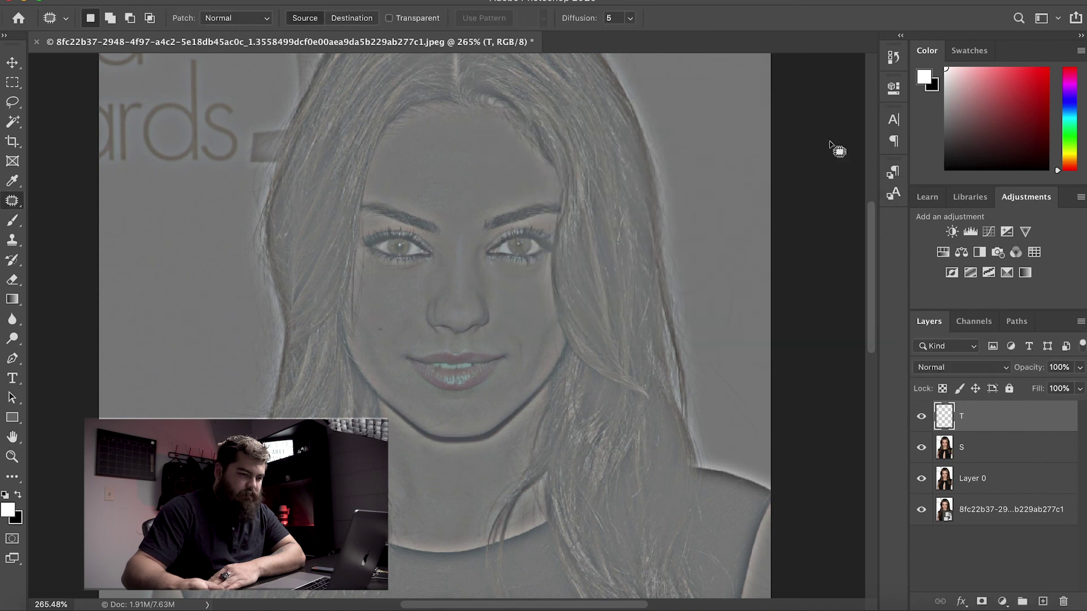
Step: Set layer T's blend mode to Linear Light and check the result by hiding and showing layers T and S
left_click(955, 366)
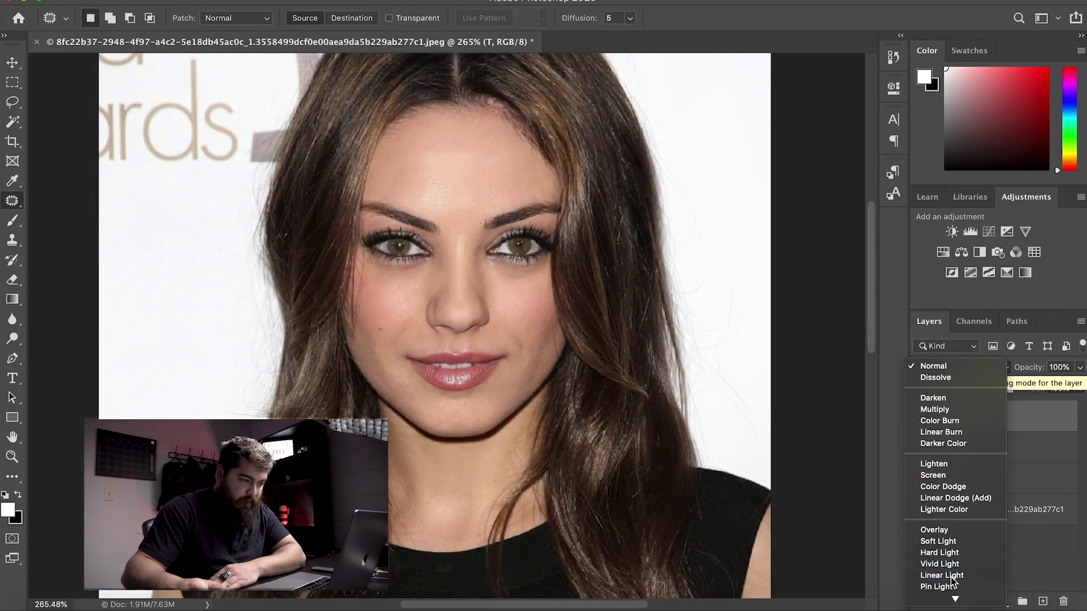
left_click(950, 576)
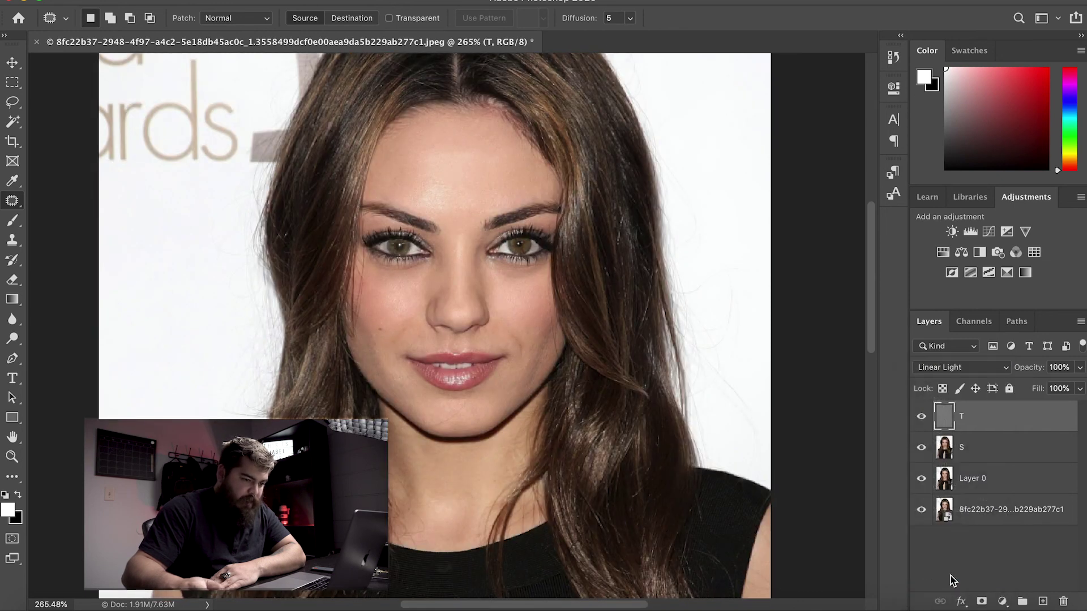
left_click(922, 418)
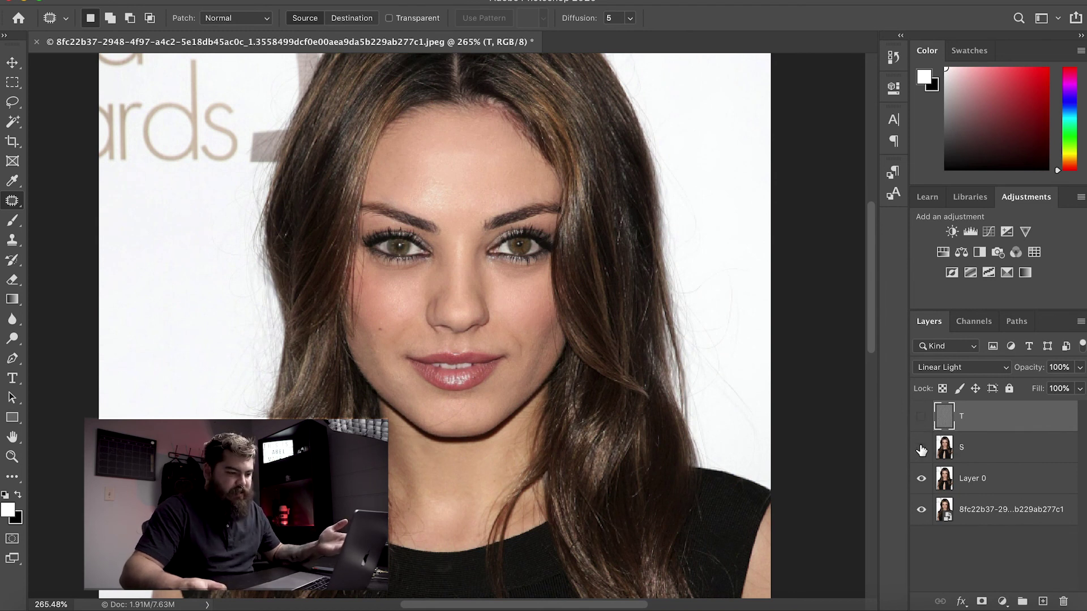
left_click(922, 419)
left_click(922, 420)
left_click(922, 448)
left_click_drag(922, 450, 922, 418)
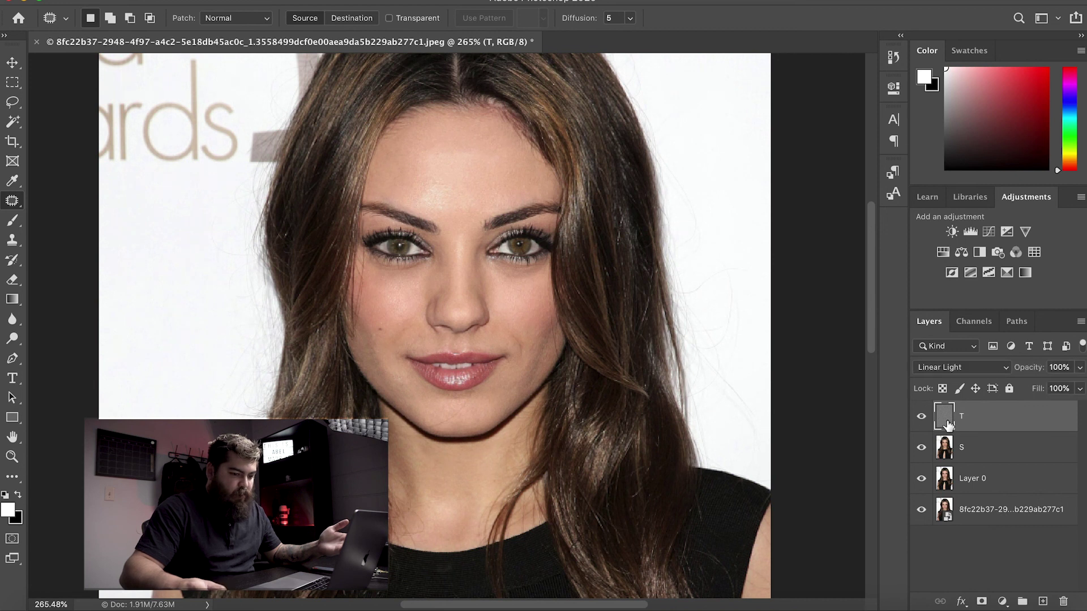
Step: Lasso the forehead skin above the eyebrows on layer S and set the Lasso feather to 18 px
left_click(984, 457)
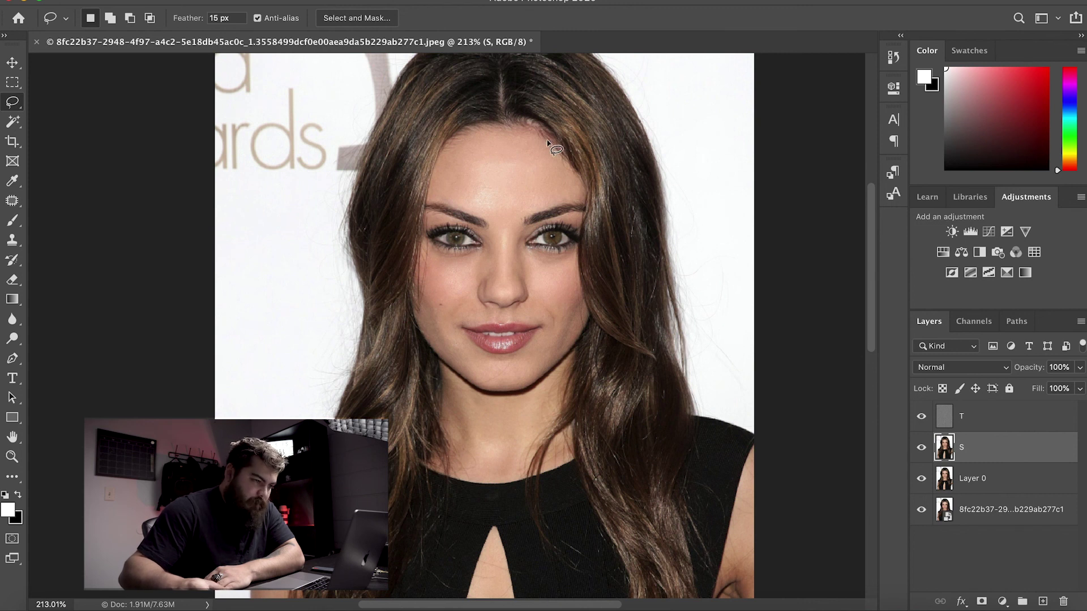
mouse_move(499, 134)
left_mouse_down()
mouse_move(447, 153)
mouse_move(435, 196)
mouse_move(498, 223)
mouse_move(580, 192)
left_mouse_up()
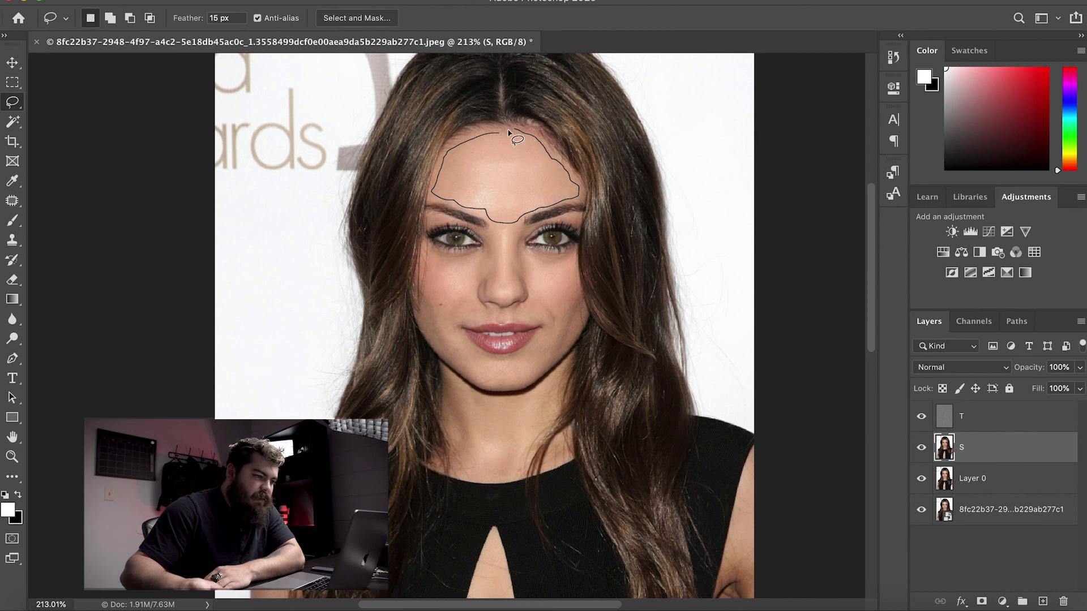
left_click_drag(497, 136, 498, 134)
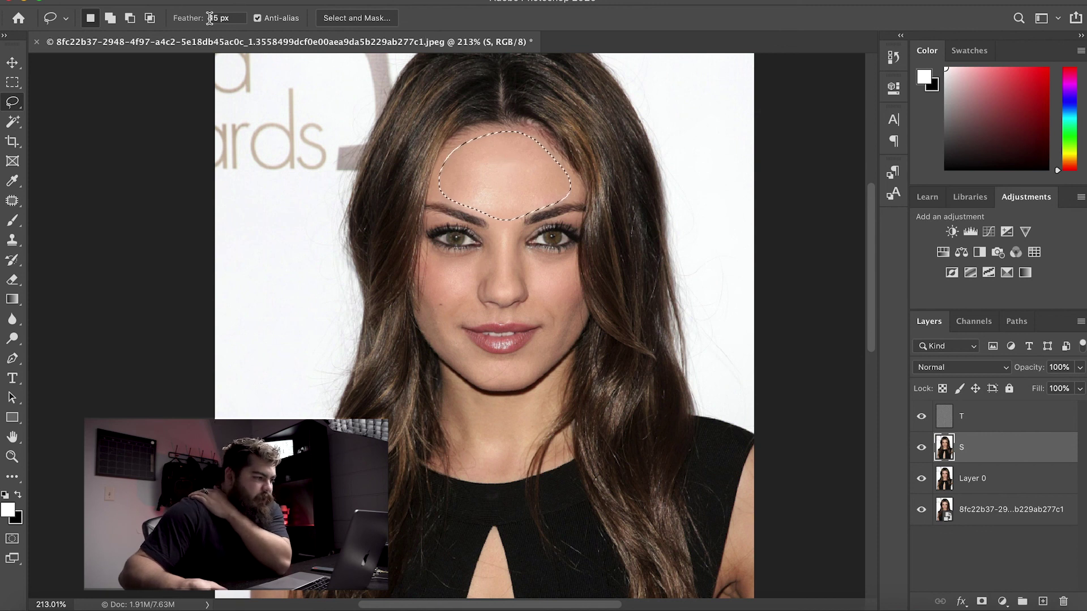
left_click_drag(190, 22, 212, 22)
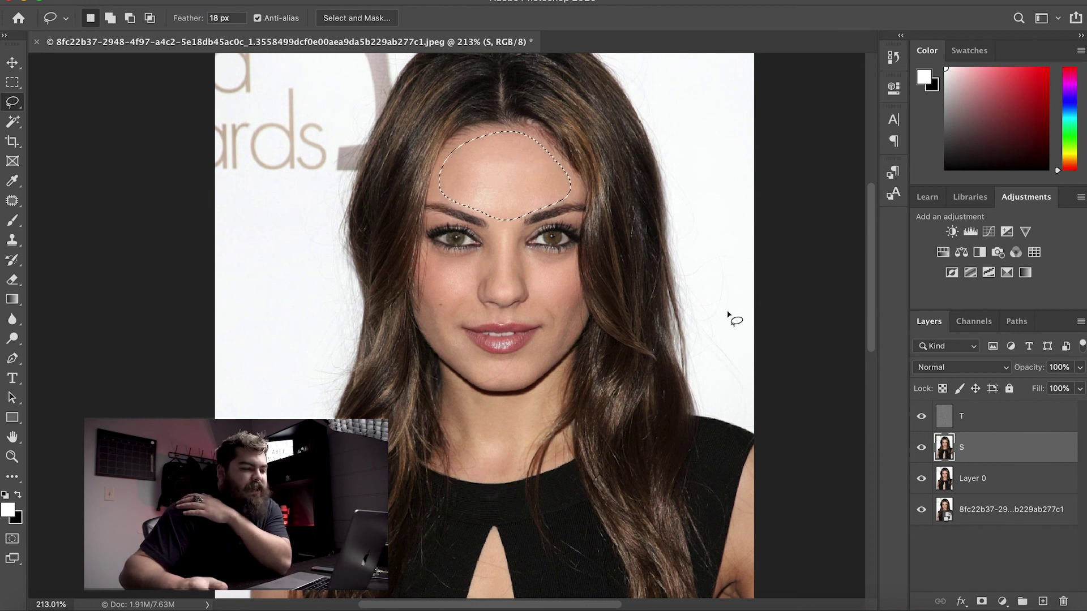
Step: Apply a Gaussian Blur with a radius of 9.1 pixels to the selected forehead area, then deselect it
left_click(353, 0)
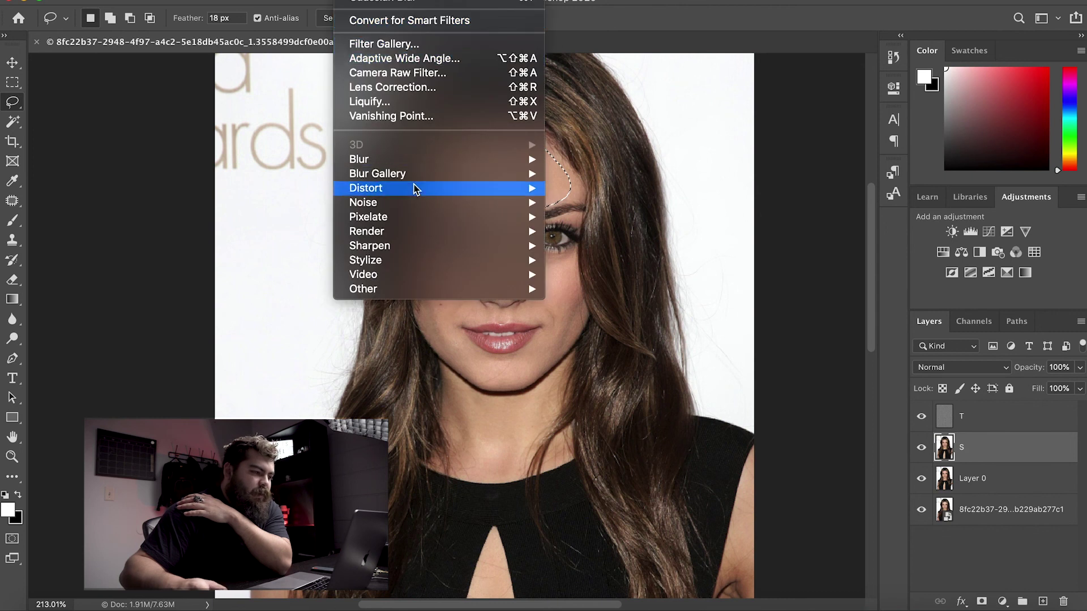
mouse_move(418, 158)
left_click(599, 217)
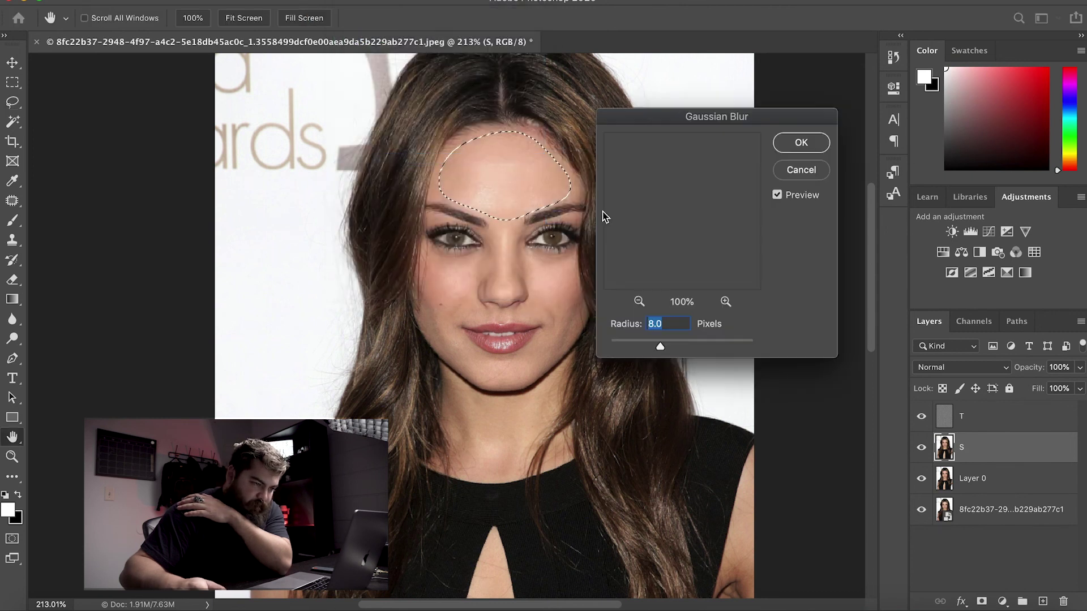
left_click_drag(651, 131, 764, 120)
left_click_drag(772, 335, 746, 334)
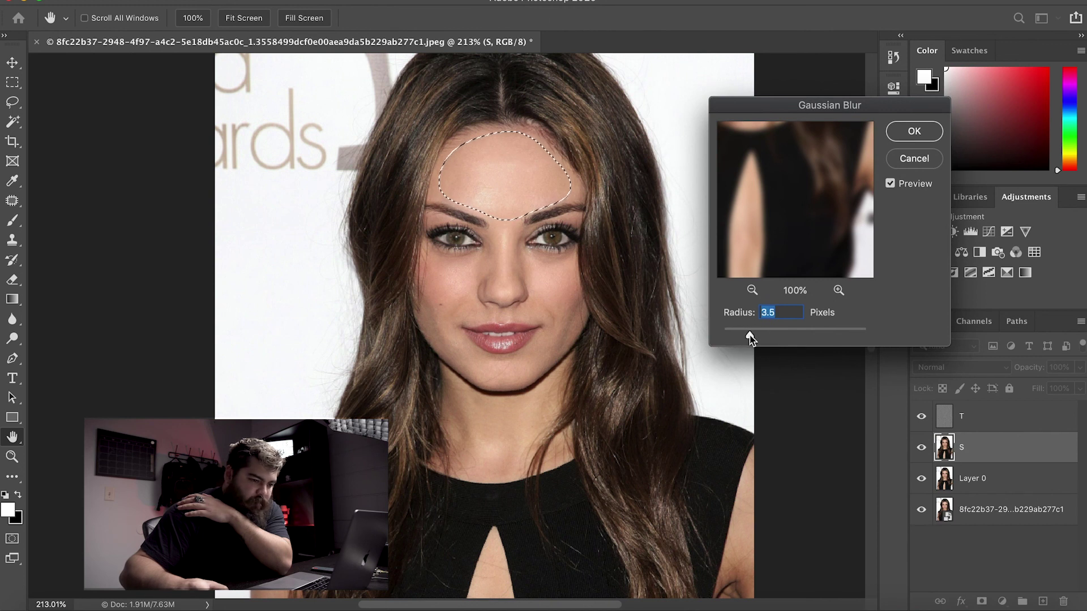
left_click_drag(755, 337, 776, 323)
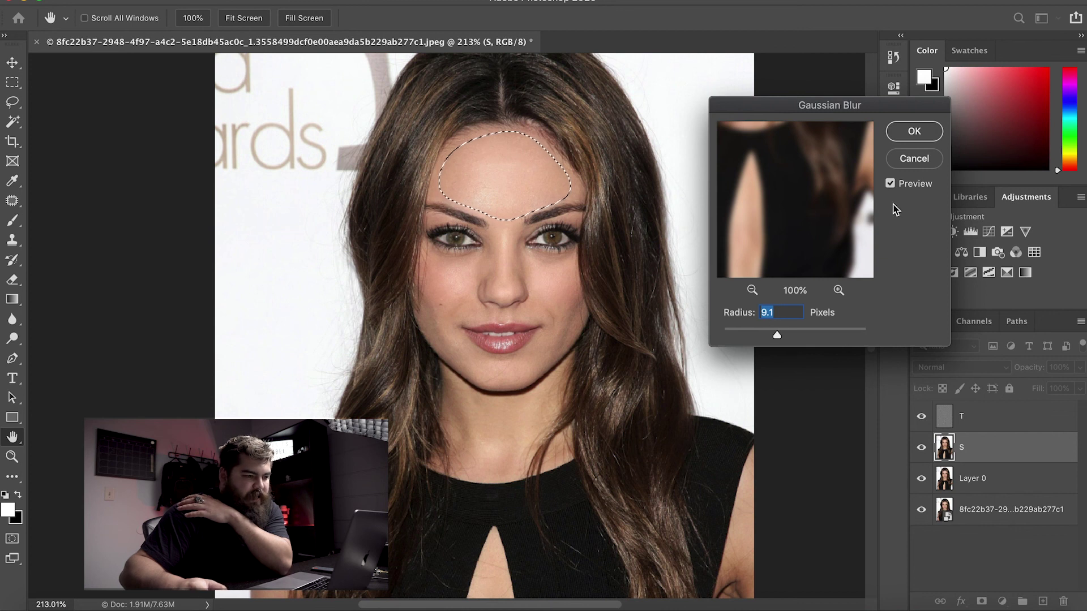
left_click(897, 136)
key("ctrl+d")
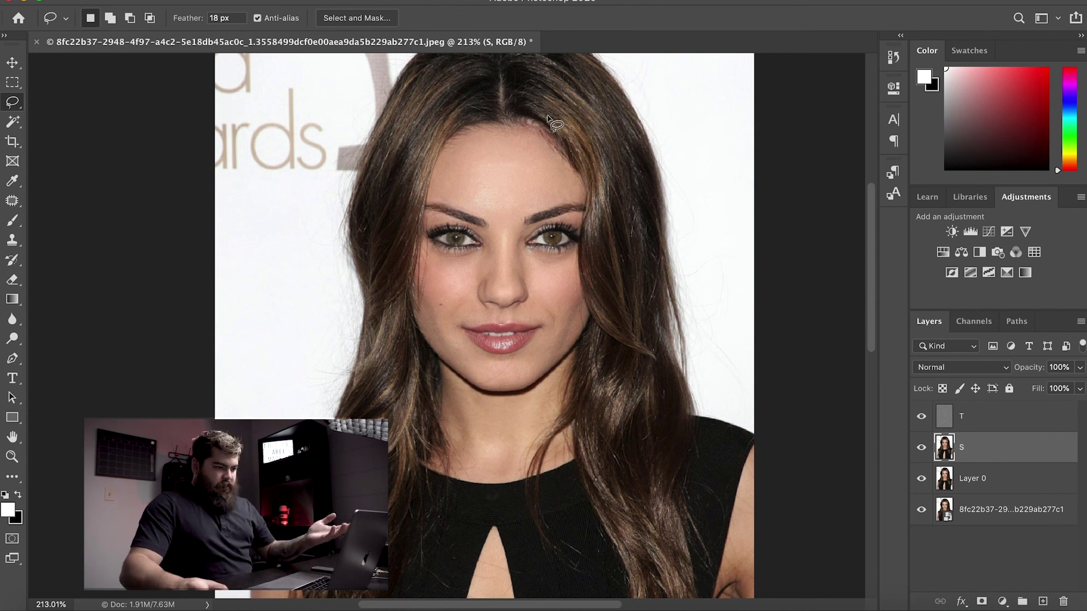
Step: Group Layer 0, S and T, and toggle the group's visibility to compare the portrait before and after
left_click(978, 482)
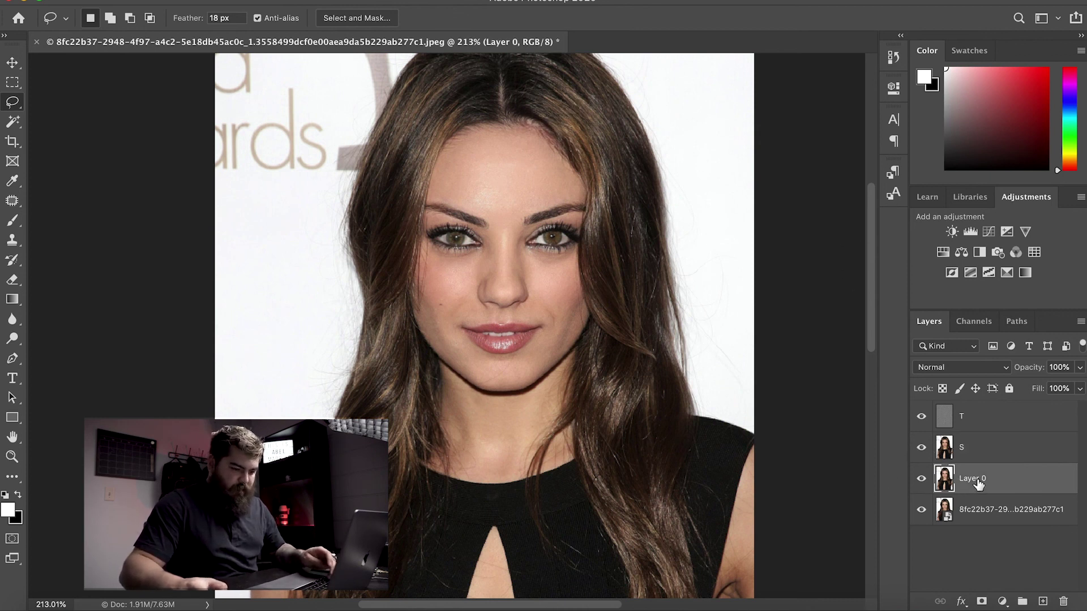
left_click(964, 419, "shift")
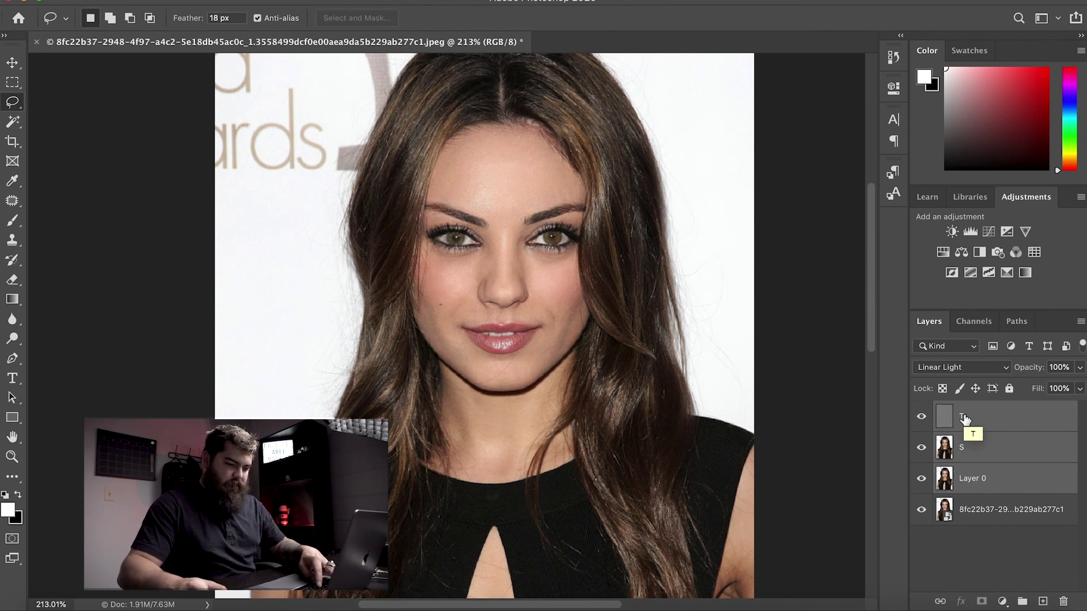
key("super+g")
left_click(938, 411)
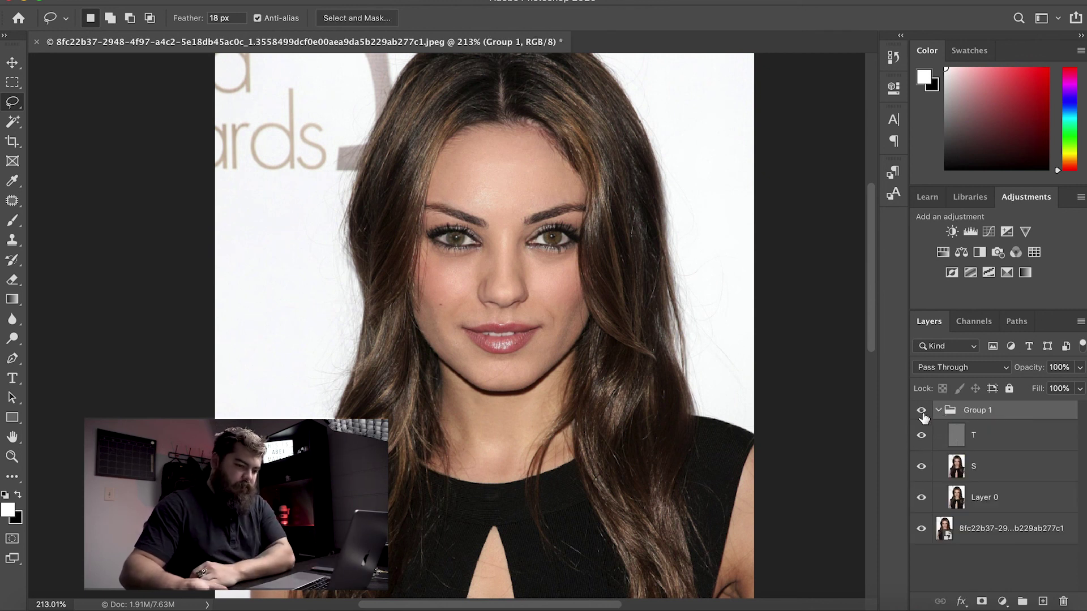
left_click(924, 413)
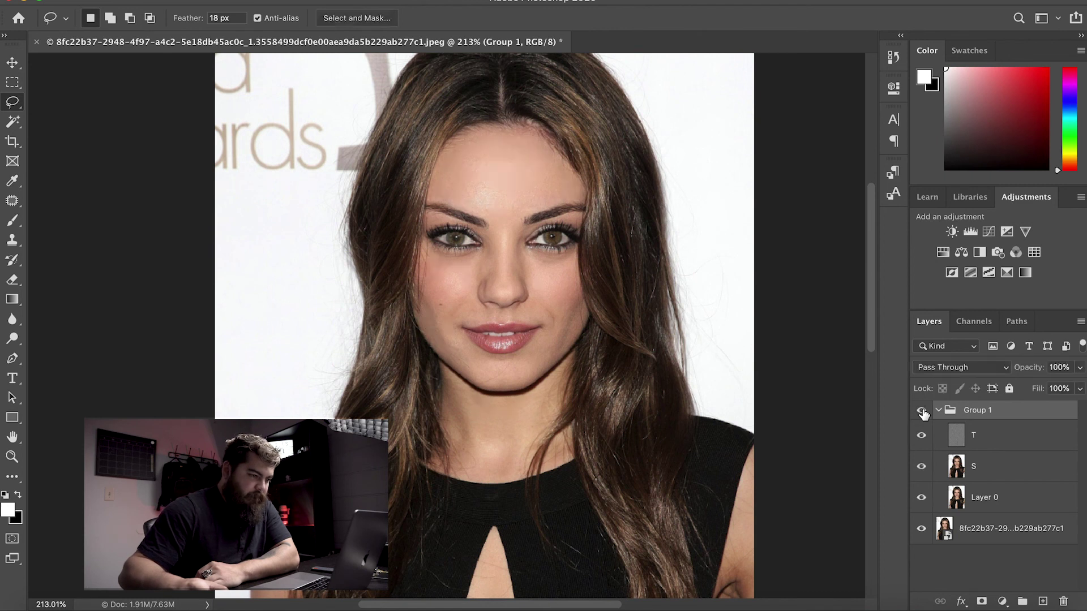
left_click(924, 413)
left_click(923, 413)
left_click(924, 413)
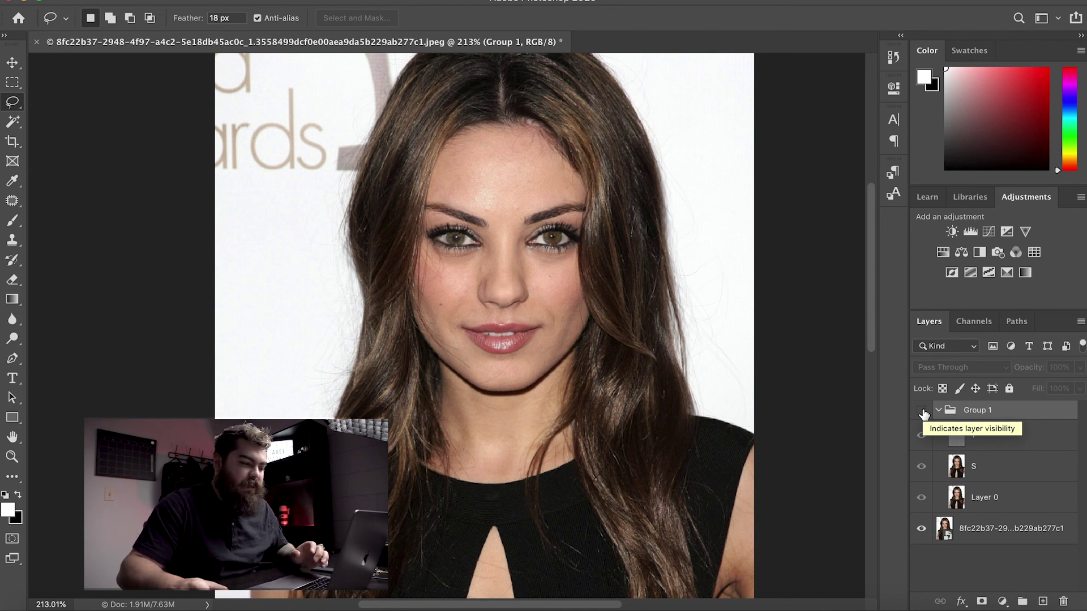
left_click(923, 414)
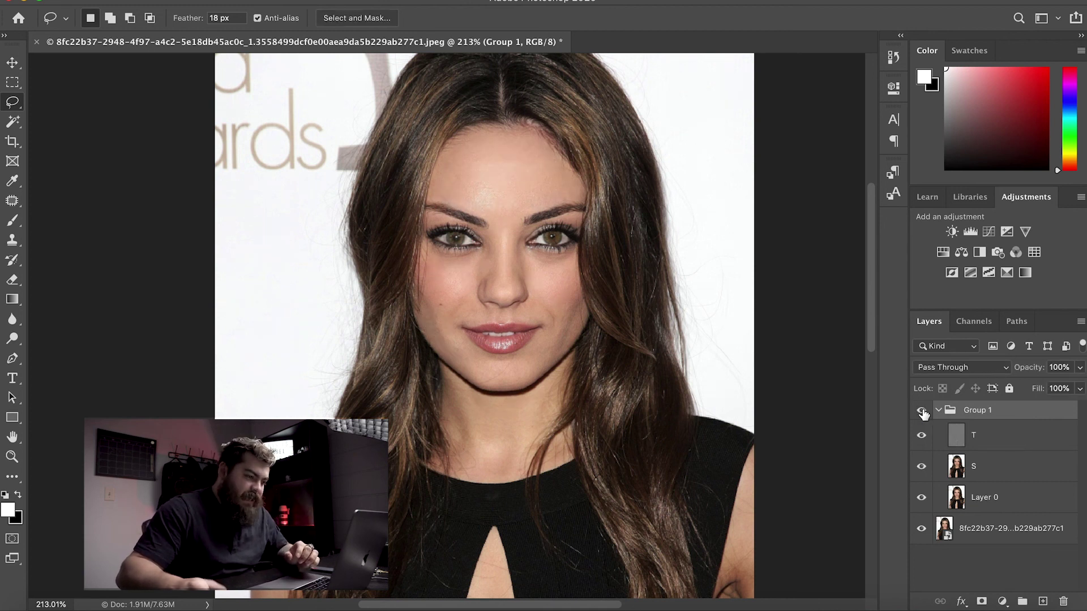
Step: On layer S, lasso the bridge of the nose, then the cheek and jaw on the image's right side, reapply the last Gaussian Blur and deselect
key("z")
mouse_move(532, 163)
left_mouse_down()
mouse_move(592, 145)
mouse_move(529, 166)
left_mouse_up()
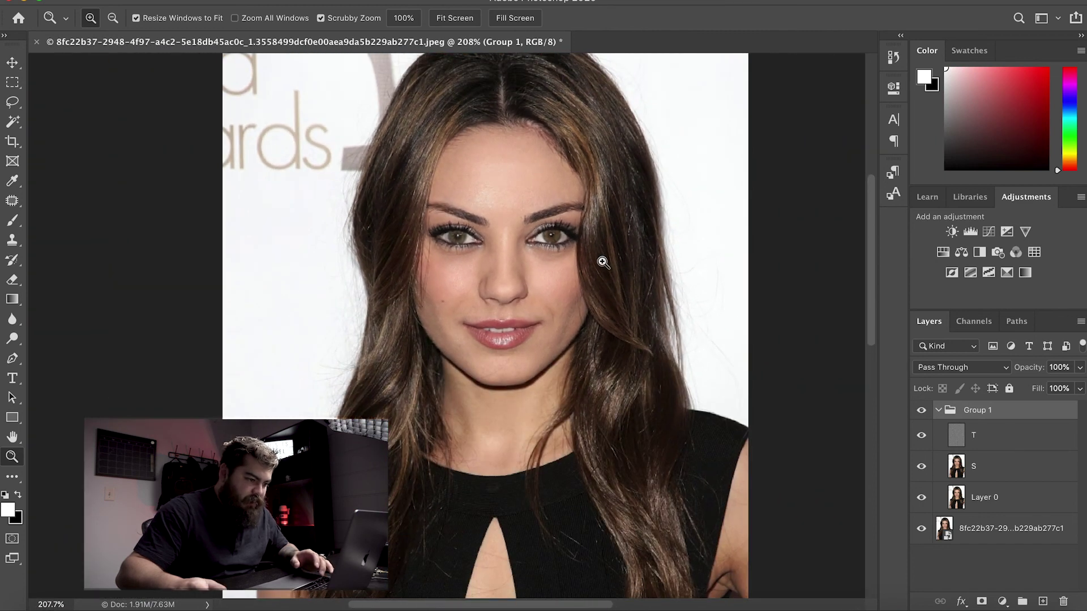
left_click_drag(559, 303, 592, 291)
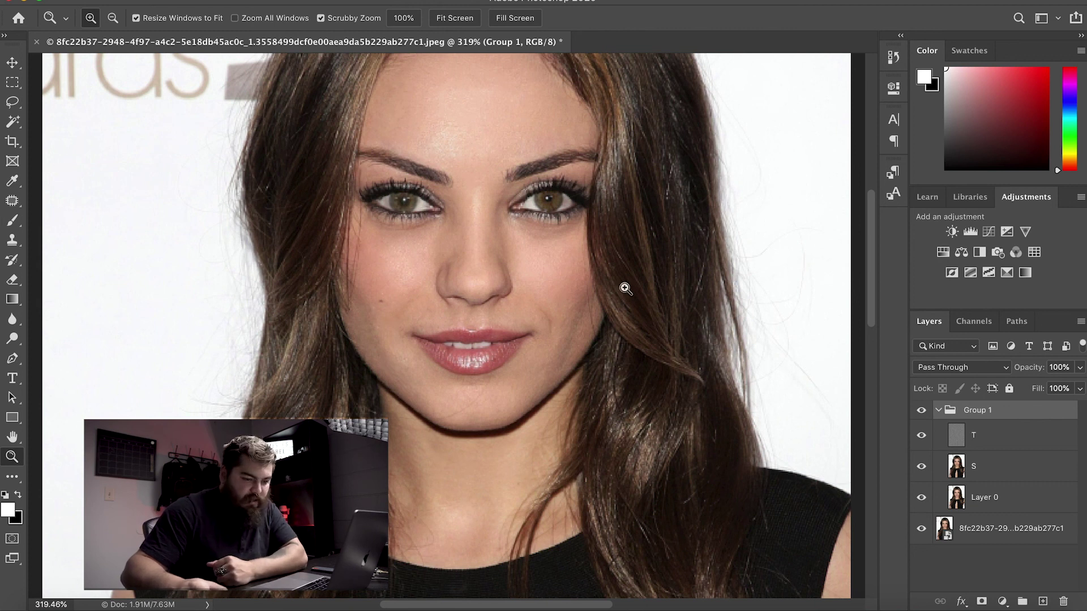
left_click(992, 477)
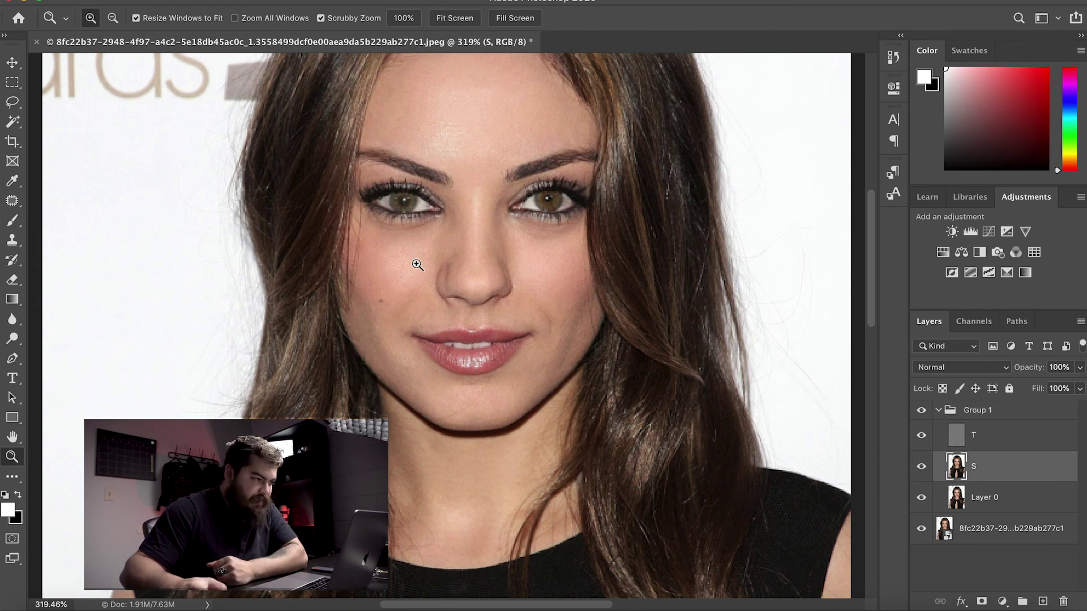
key("l")
mouse_move(448, 216)
left_mouse_down()
mouse_move(364, 230)
mouse_move(476, 420)
mouse_move(449, 256)
mouse_move(458, 196)
left_mouse_up()
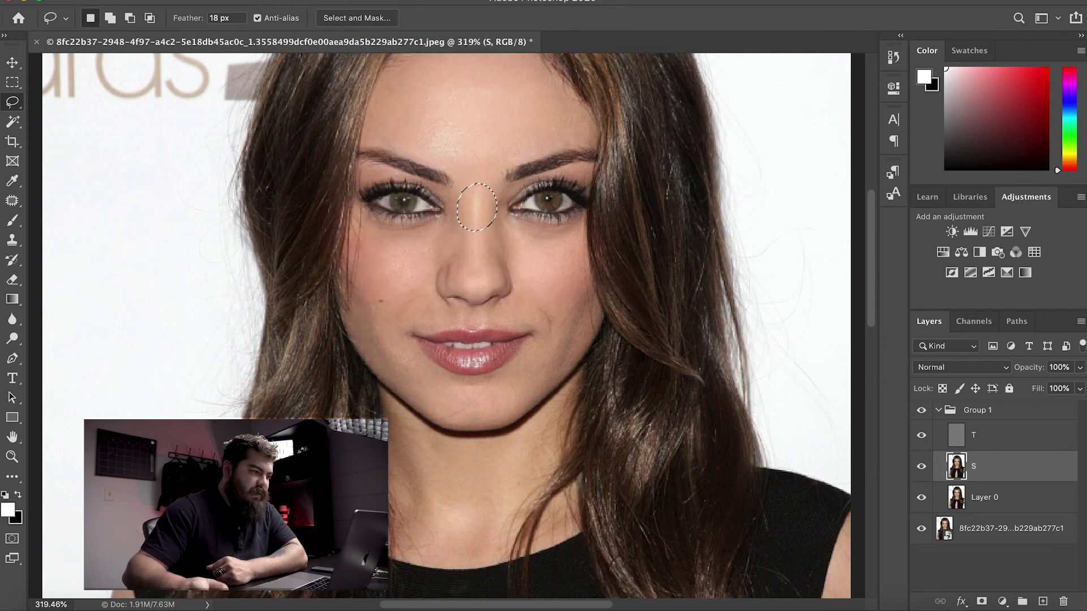
mouse_move(499, 218)
left_mouse_down()
mouse_move(458, 418)
mouse_move(511, 292)
mouse_move(490, 280)
mouse_move(480, 249)
mouse_move(488, 199)
mouse_move(502, 223)
left_mouse_up()
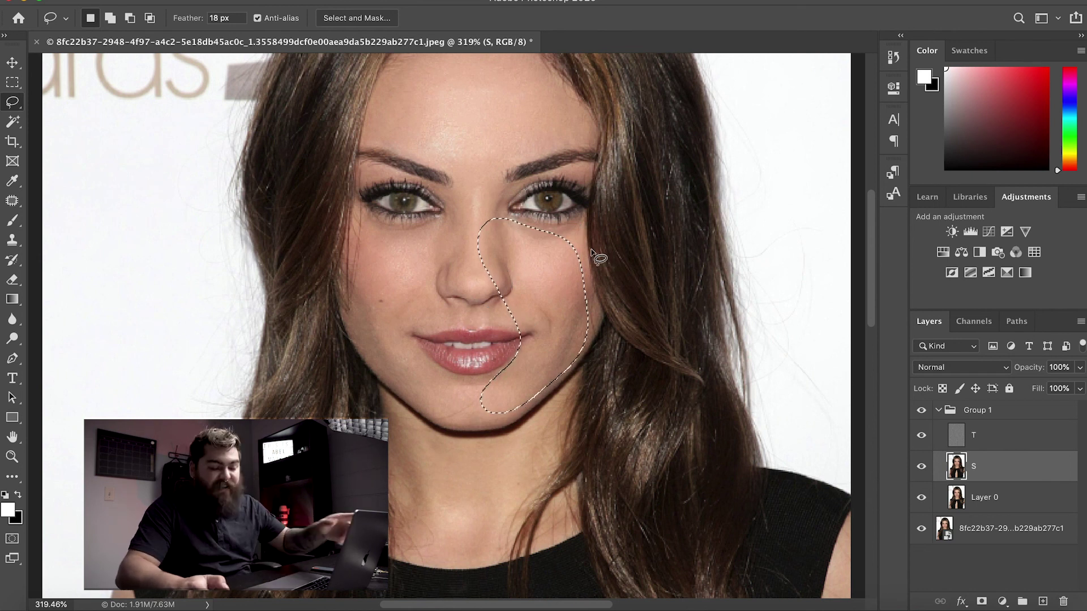
left_click(364, 1)
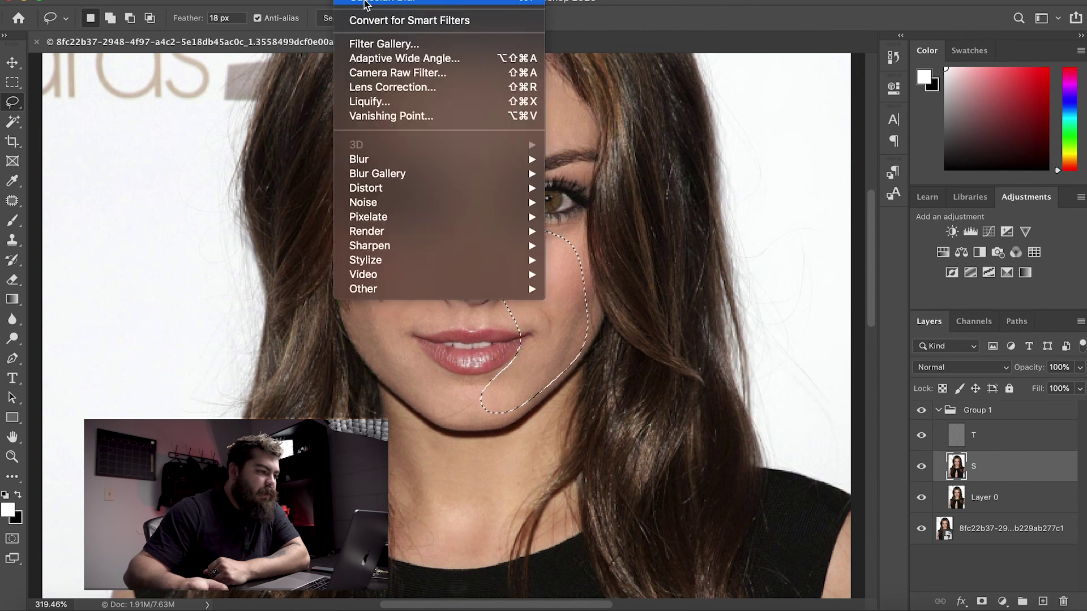
left_click(365, 2)
key("ctrl+d")
Step: Inspect the whole portrait and the face up close, toggling Group 1 off and on to compare the retouching
key("z")
left_click_drag(438, 288, 390, 283)
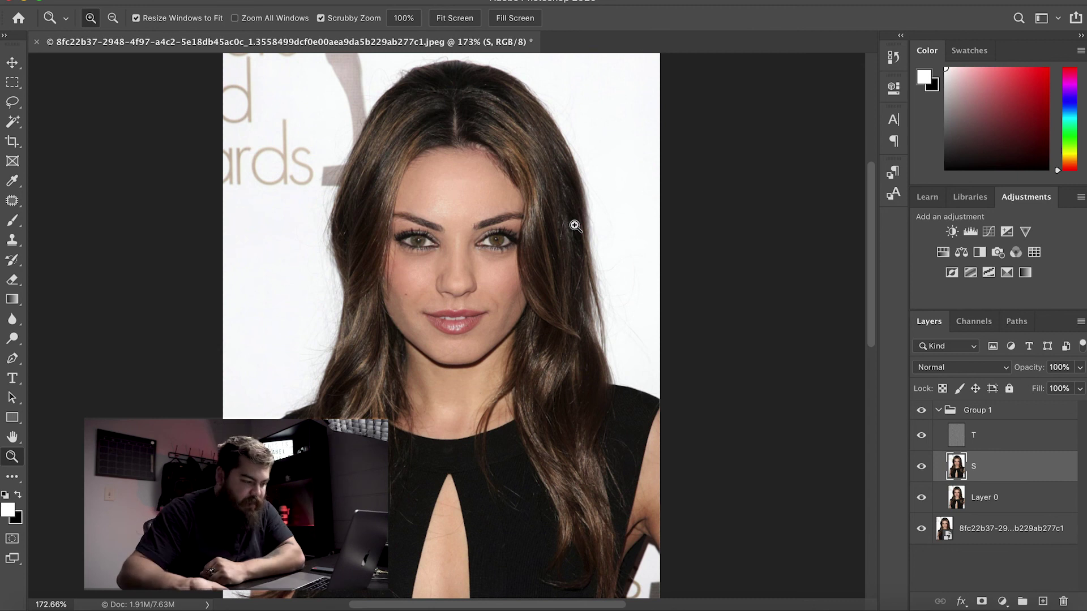
scroll(579, 225, "down", 5)
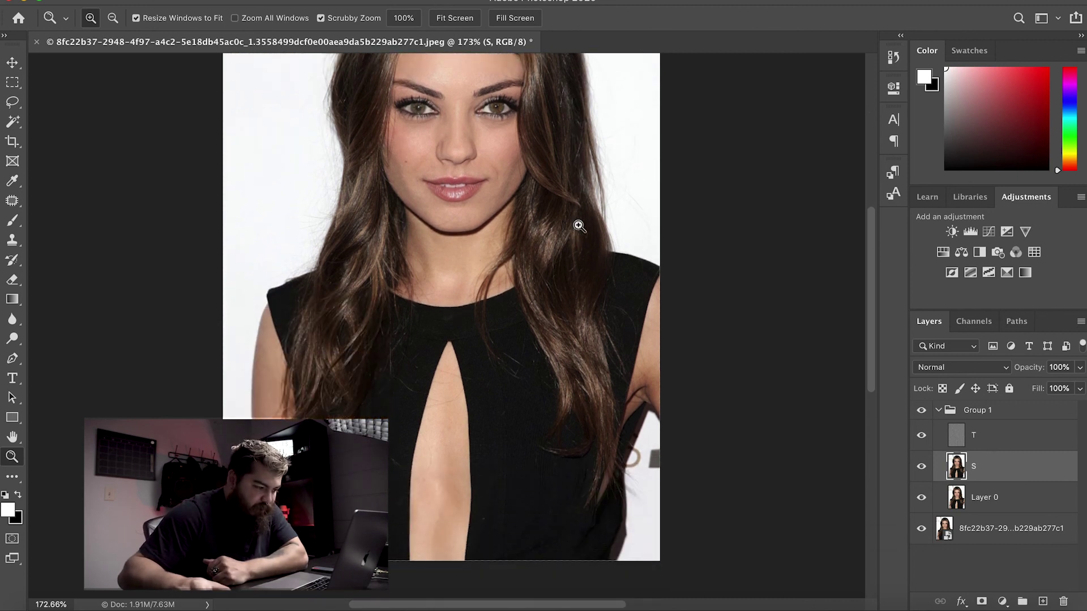
scroll(579, 225, "up", 5)
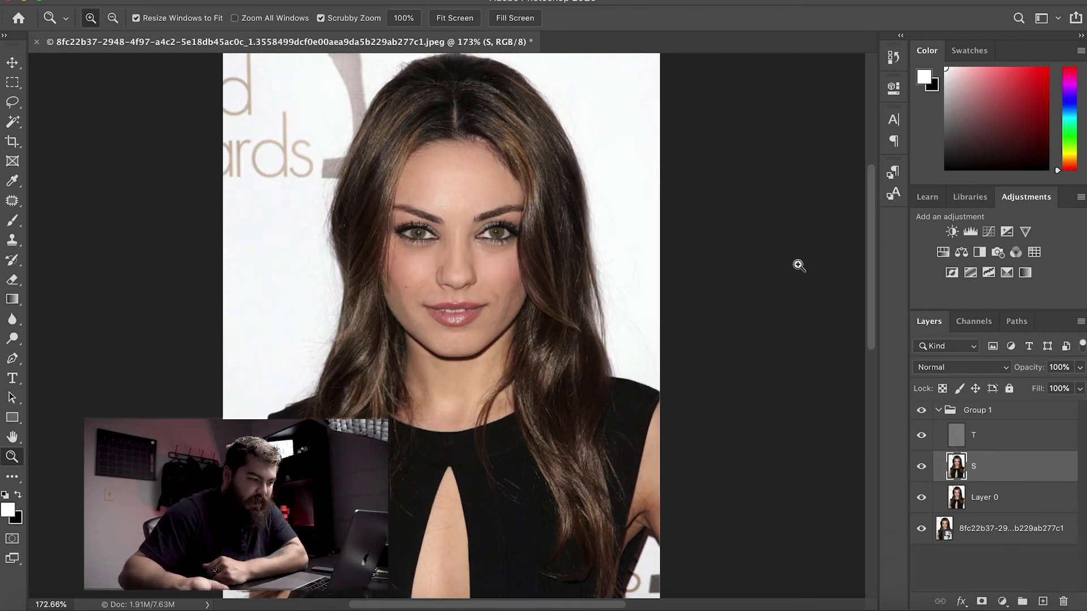
left_click(922, 411)
mouse_move(479, 198)
left_mouse_down()
mouse_move(538, 189)
mouse_move(482, 197)
left_mouse_up()
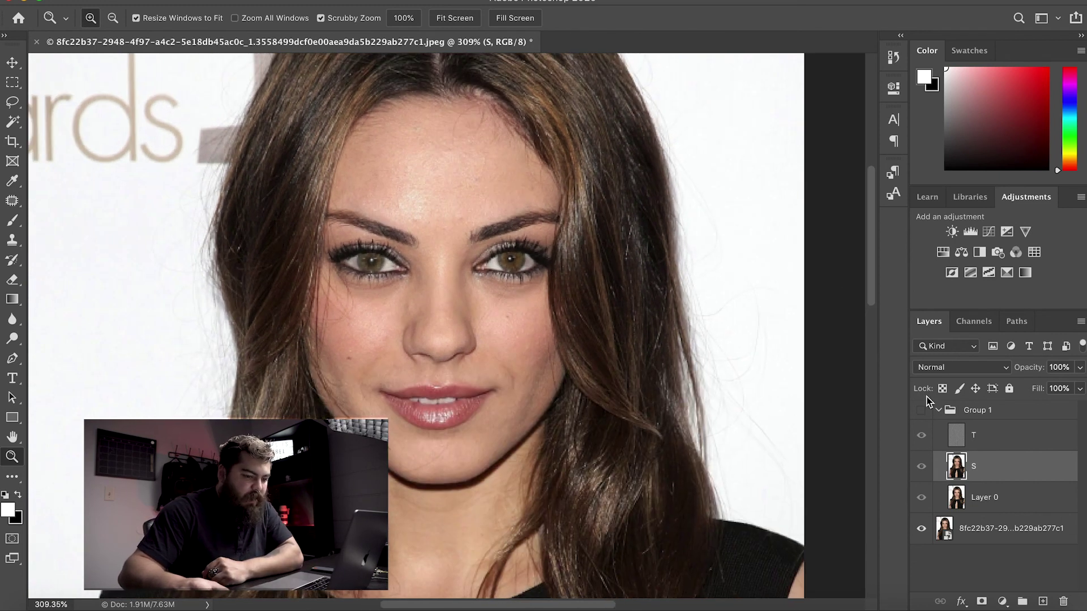
left_click(922, 412)
left_click(927, 417)
left_click(926, 417)
left_click(927, 417)
left_click(926, 417)
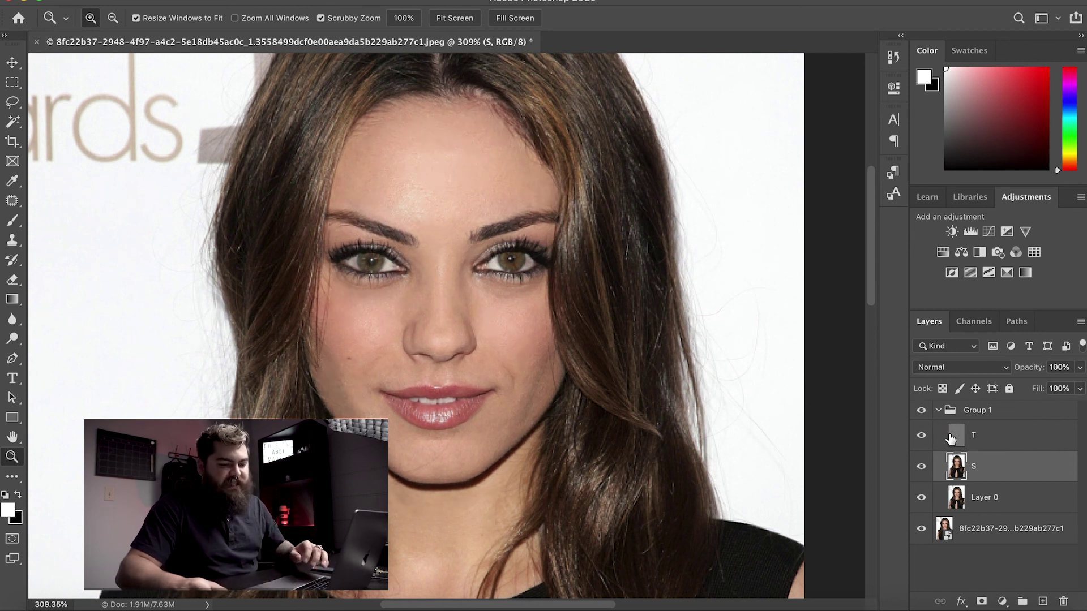
Step: Collapse and duplicate Group 1, merge the copy into a single layer, and hide the original group
left_click(939, 411)
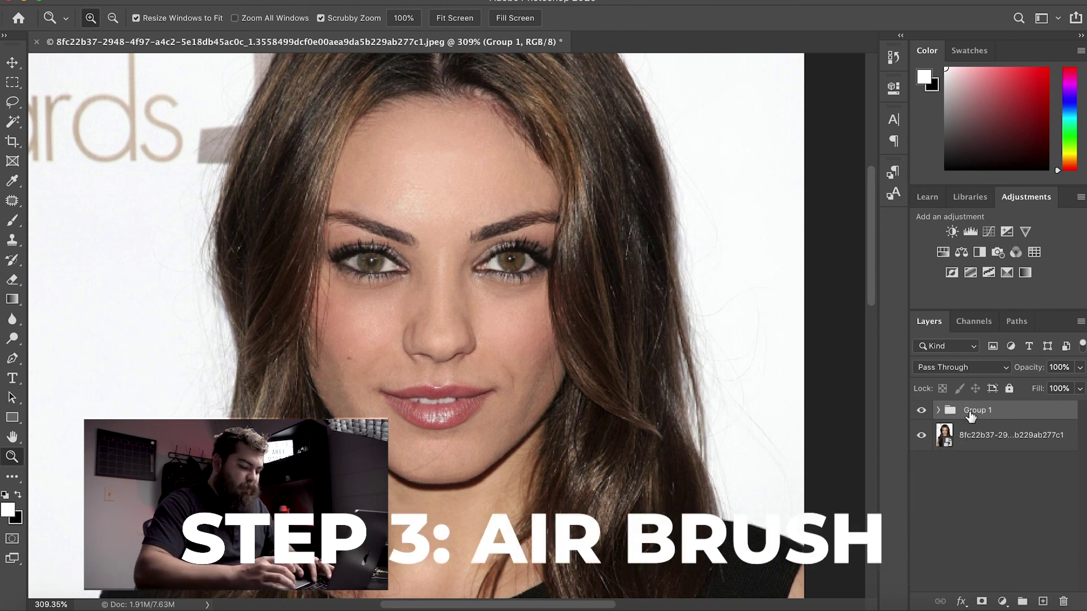
key("super+j")
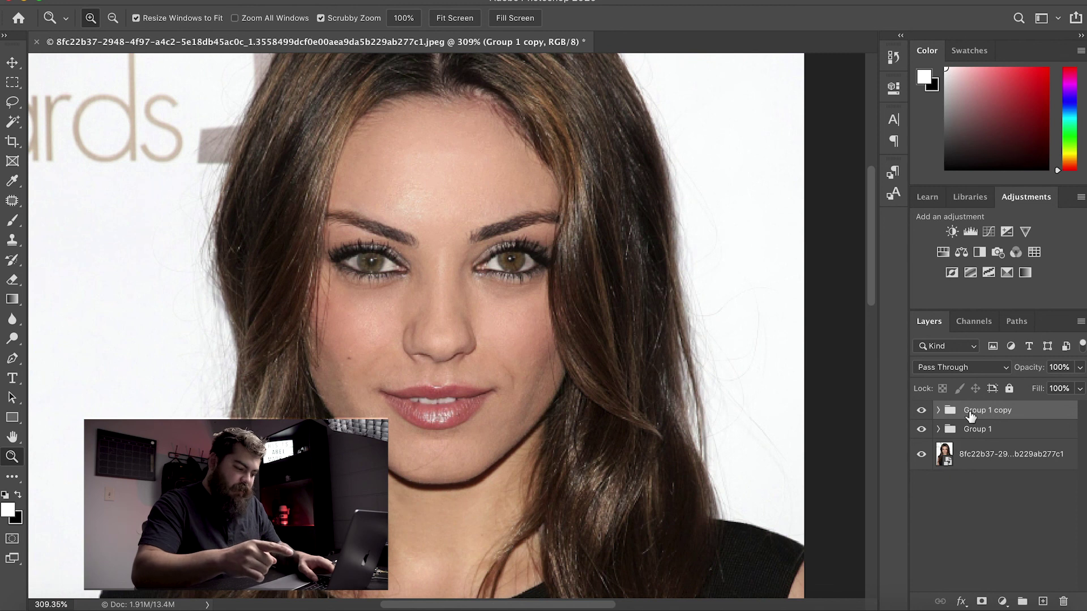
key("super+e")
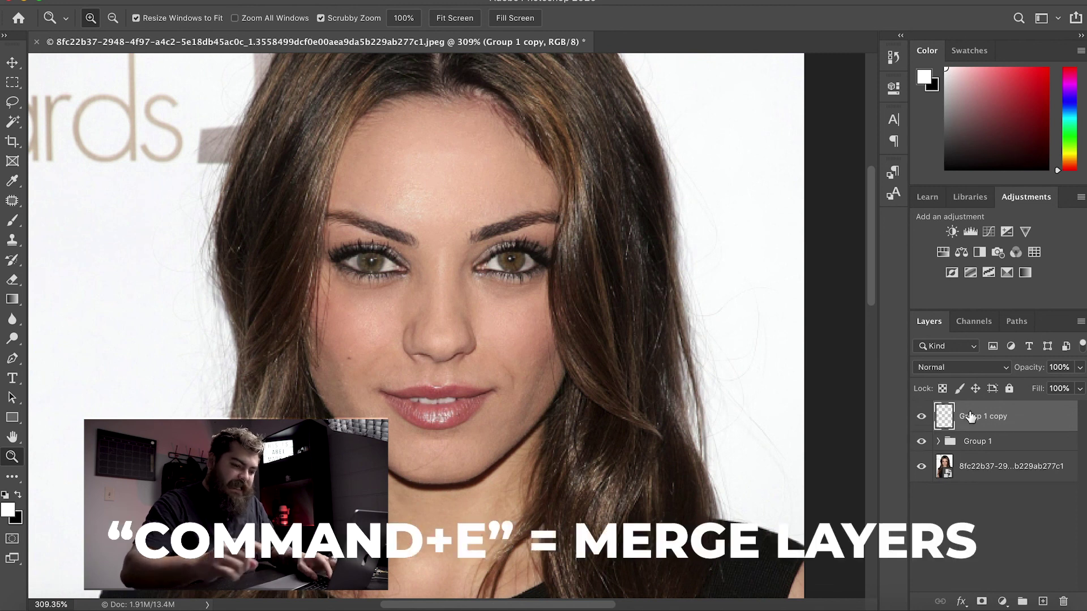
left_click(922, 442)
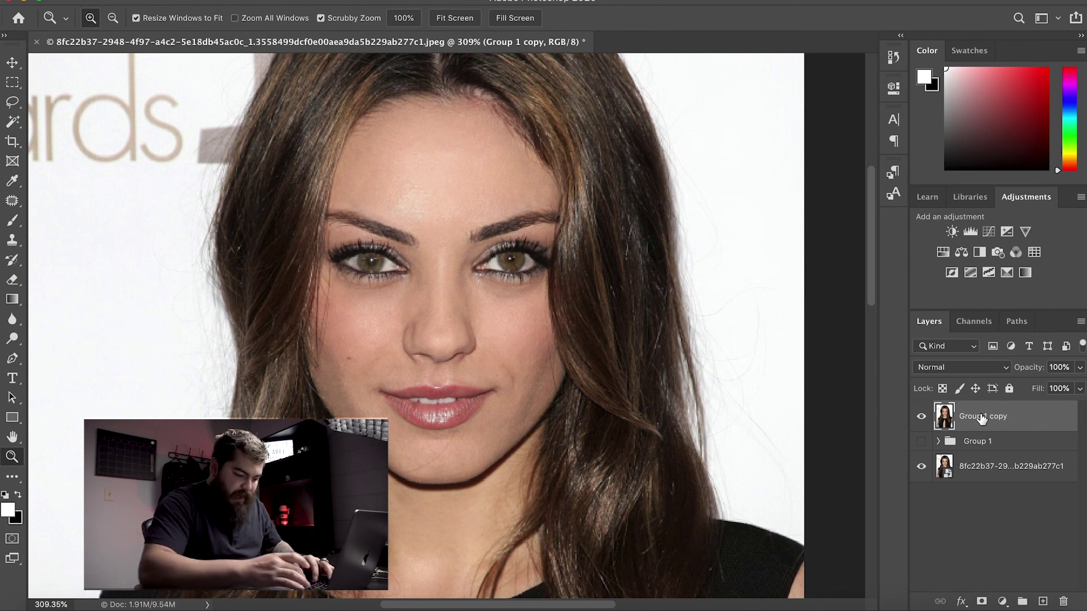
Step: Duplicate the merged Group 1 copy layer twice and rename the lower duplicate S and the upper one D
key("super+j")
key("super+j")
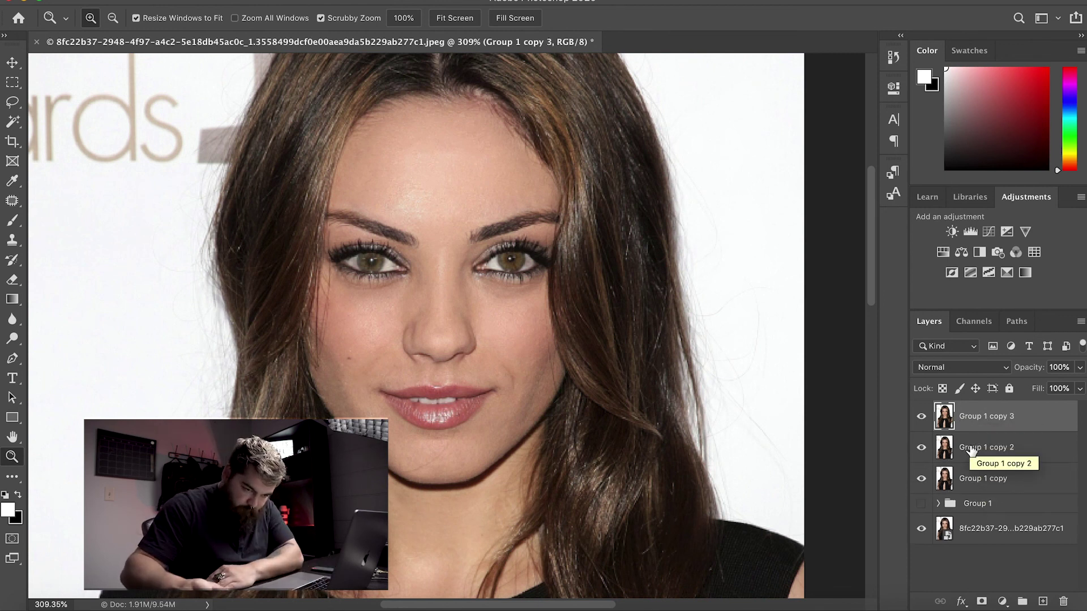
double_click(979, 452)
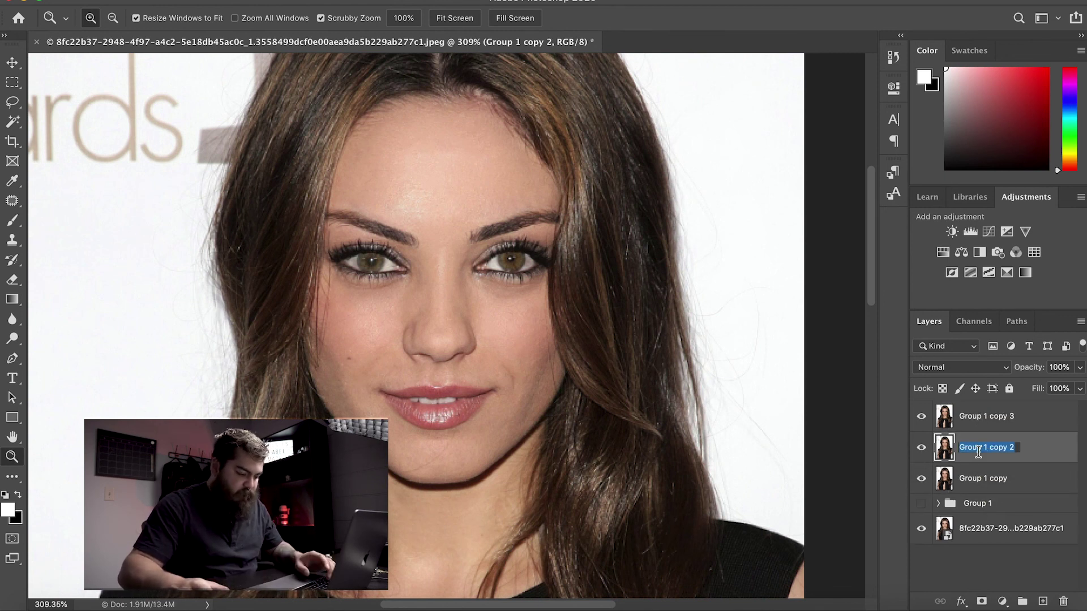
type("S")
double_click(984, 415)
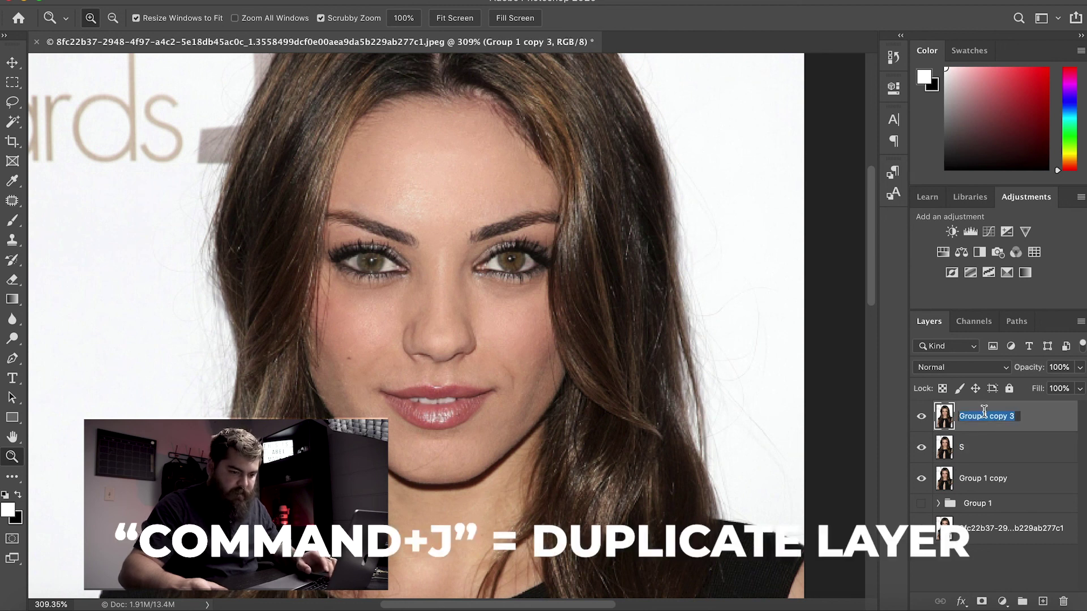
type("D")
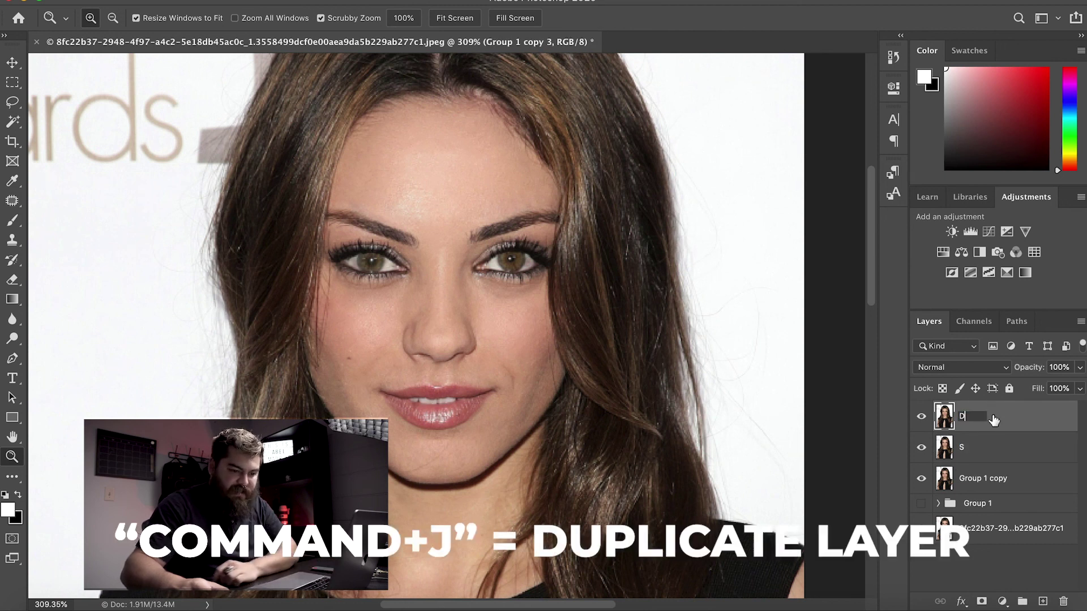
key("Return")
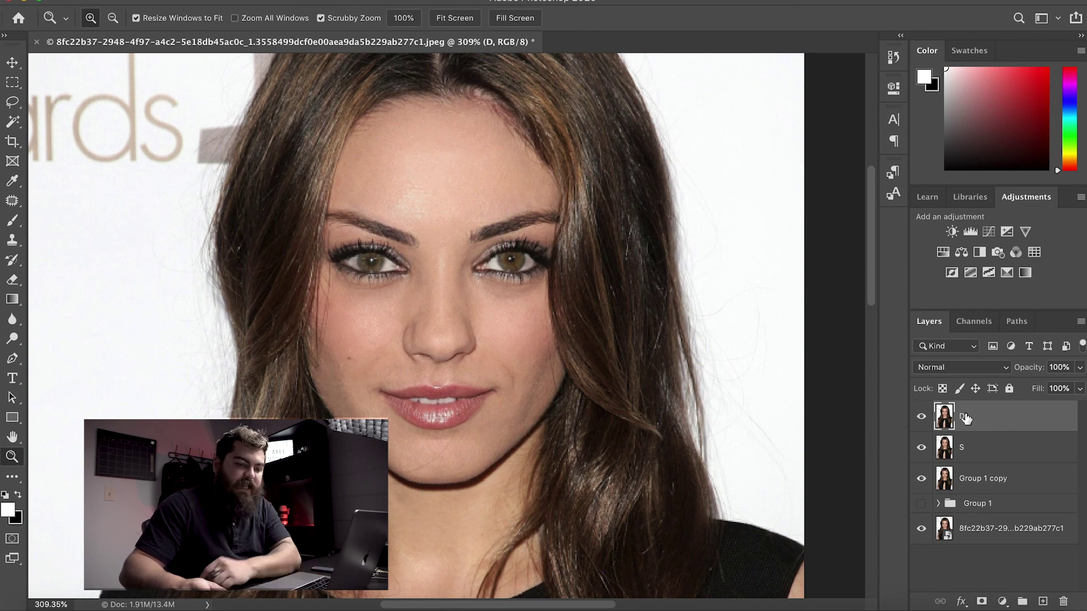
Step: Apply a Surface Blur to layer S with a radius of 19 pixels and a threshold of 13 levels
left_click(972, 449)
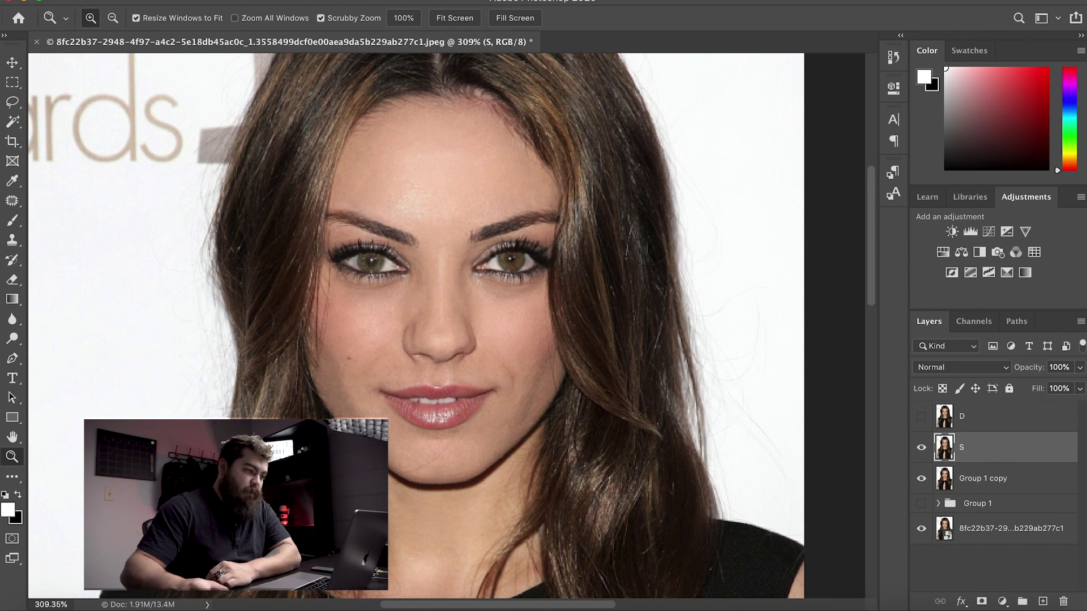
left_click(359, 2)
mouse_move(509, 289)
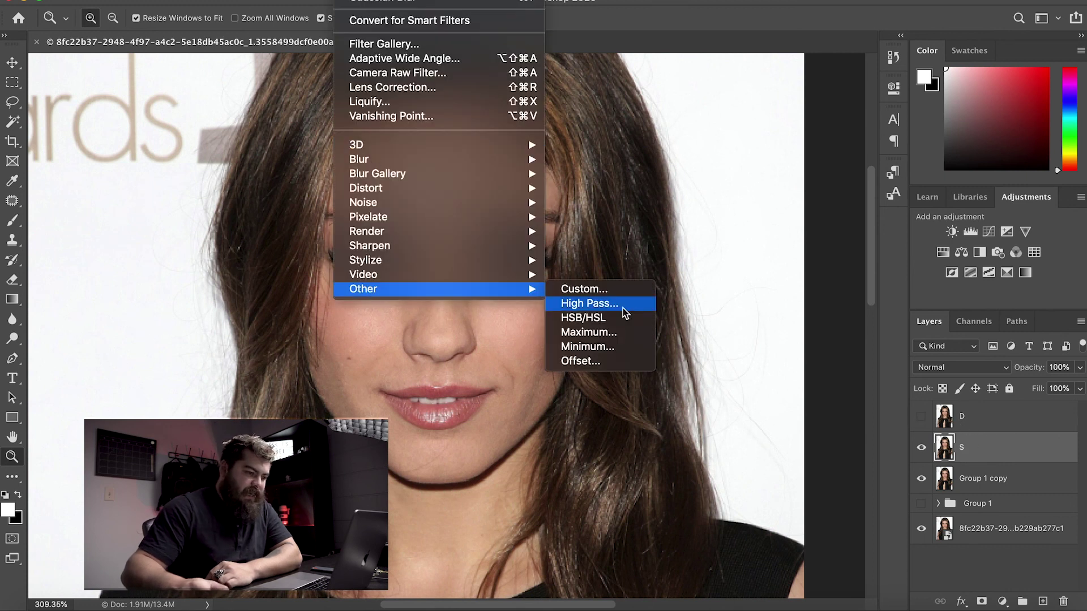
mouse_move(477, 162)
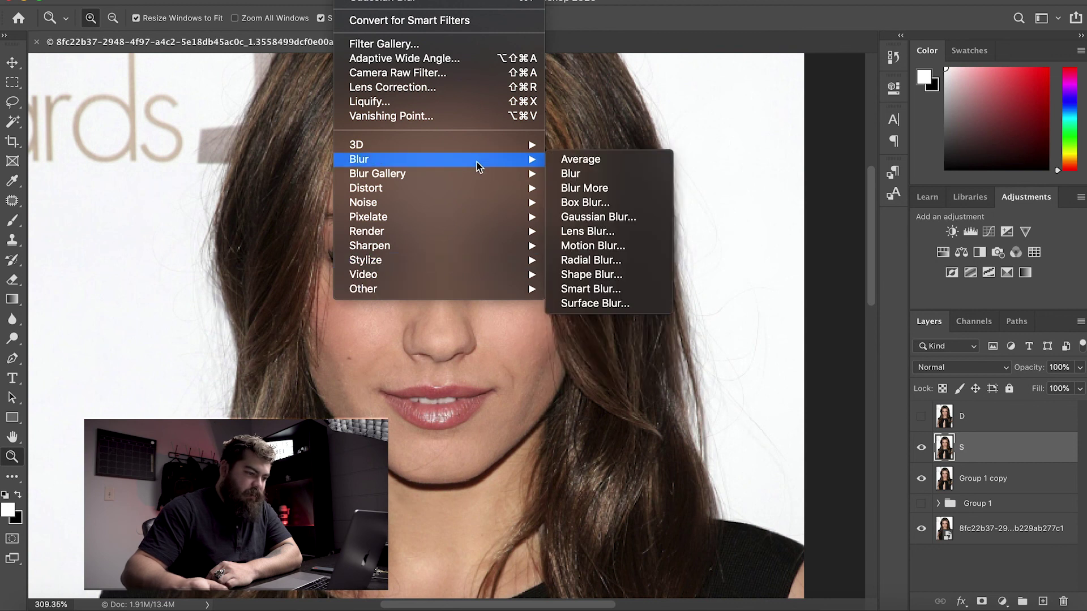
left_click(581, 306)
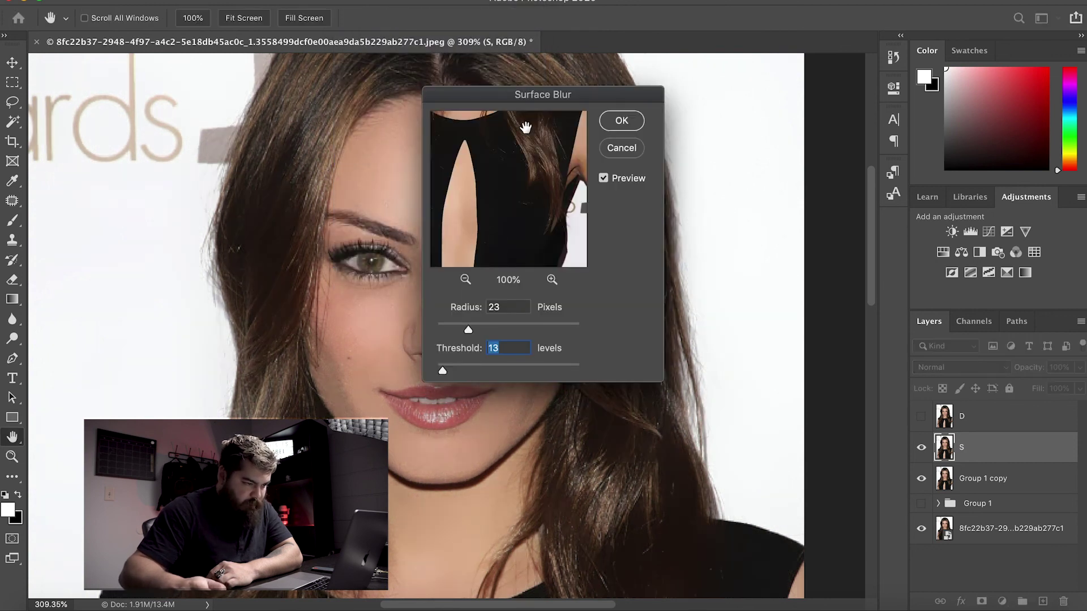
left_click_drag(517, 97, 716, 52)
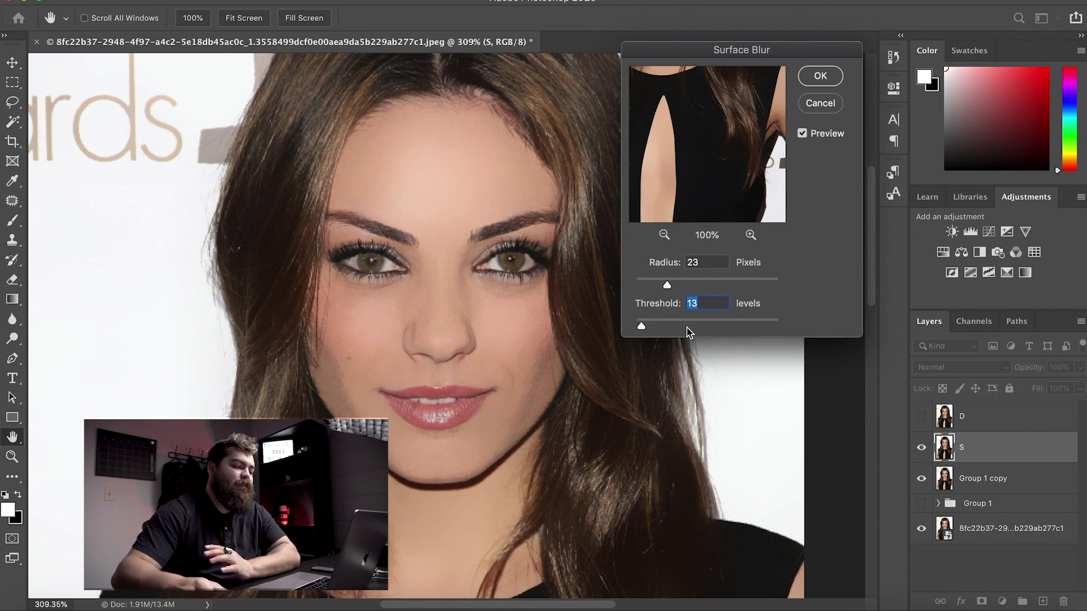
left_click_drag(685, 325, 778, 325)
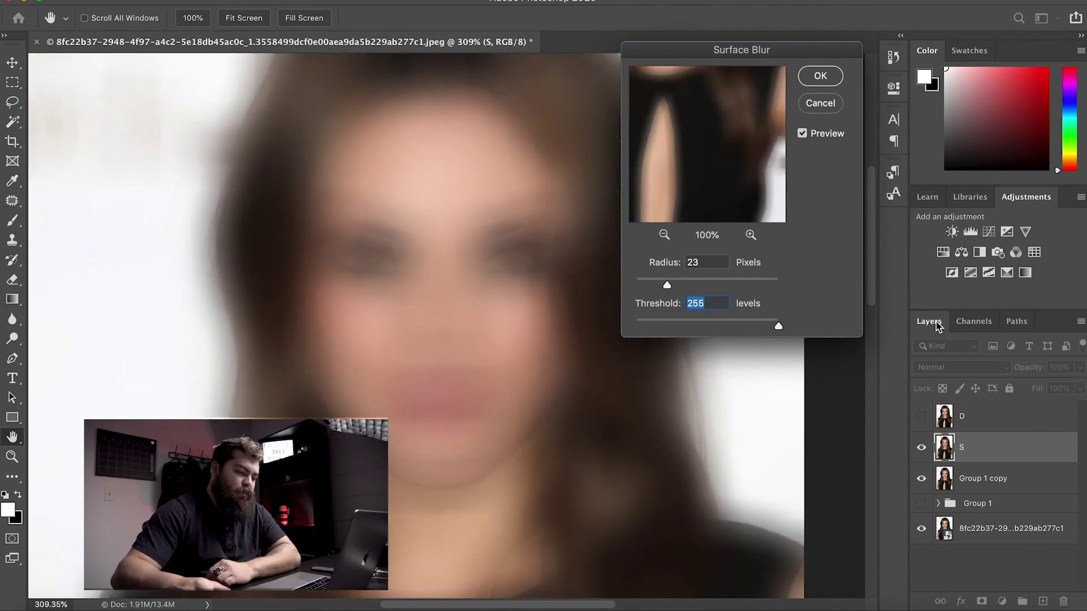
mouse_move(651, 278)
left_mouse_down()
mouse_move(638, 287)
mouse_move(660, 283)
left_mouse_up()
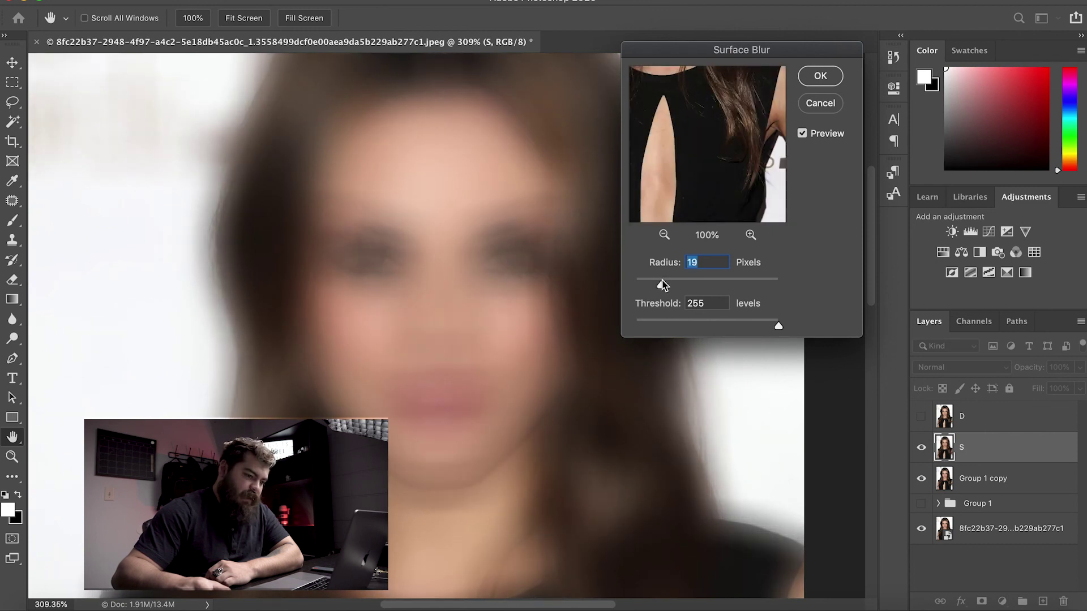
left_click_drag(650, 327, 642, 323)
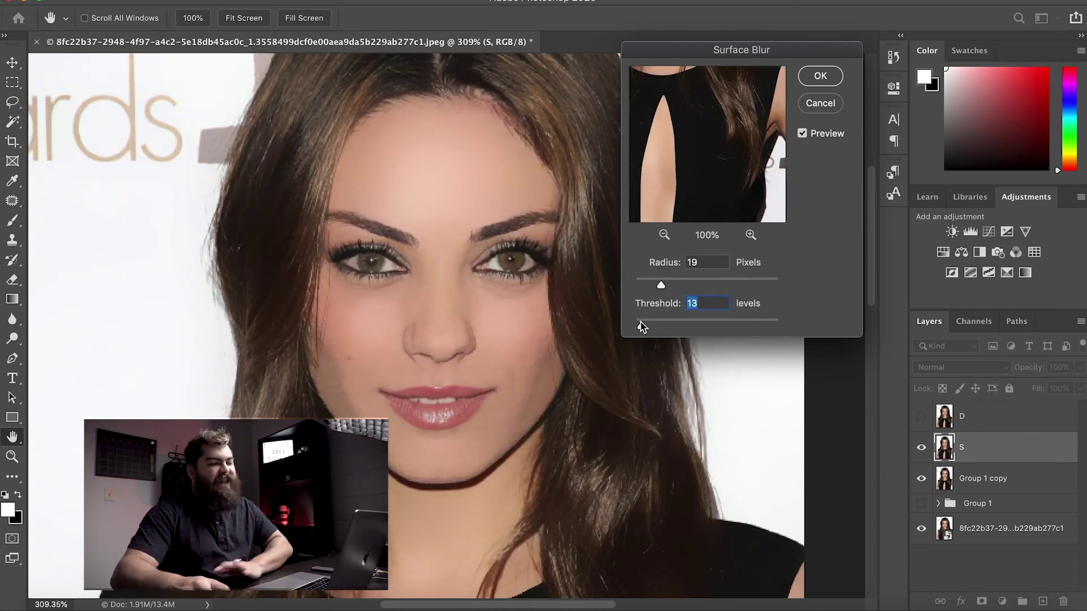
left_click(820, 76)
Step: Show and select layer D, and start a High Pass filter on it with a radius of 1.0 pixel
left_click(922, 417)
left_click(993, 422)
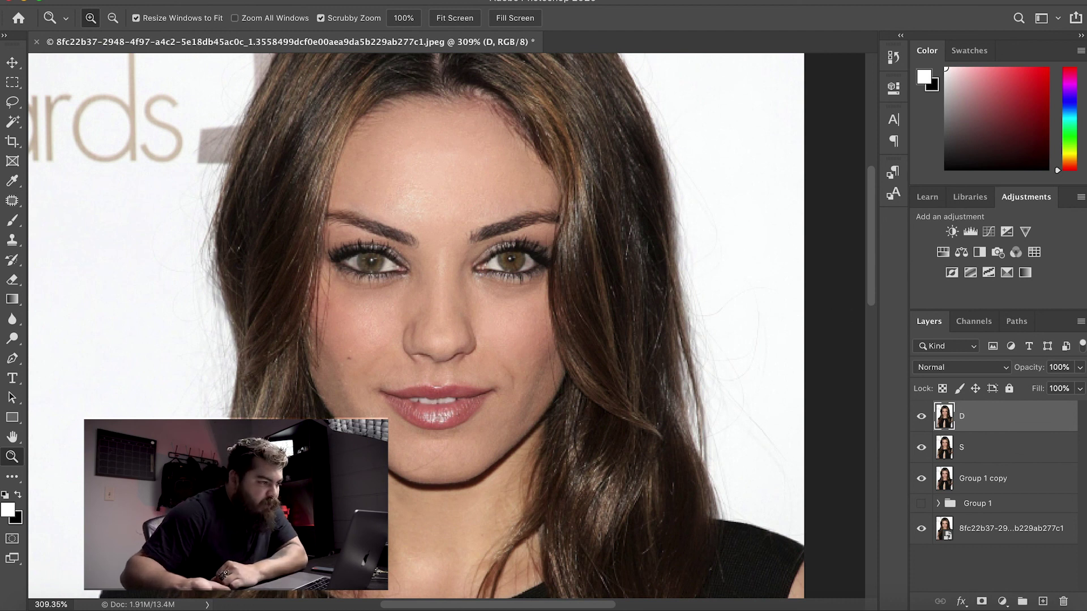
left_click(340, 1)
mouse_move(379, 292)
left_click(582, 302)
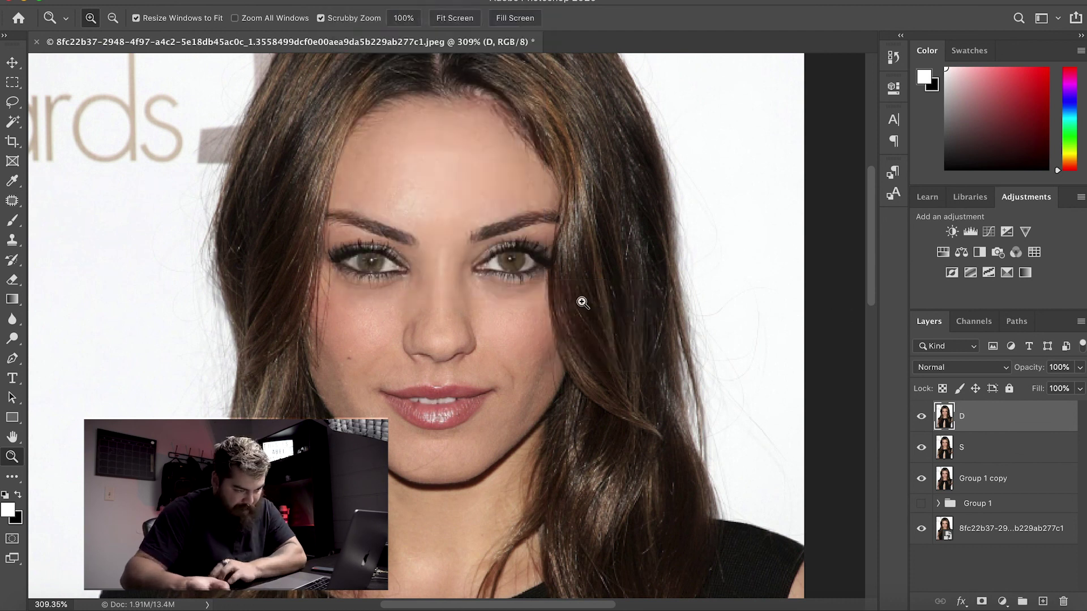
left_click_drag(559, 108, 772, 81)
mouse_move(671, 301)
left_mouse_down()
mouse_move(650, 308)
mouse_move(716, 305)
mouse_move(655, 308)
left_mouse_up()
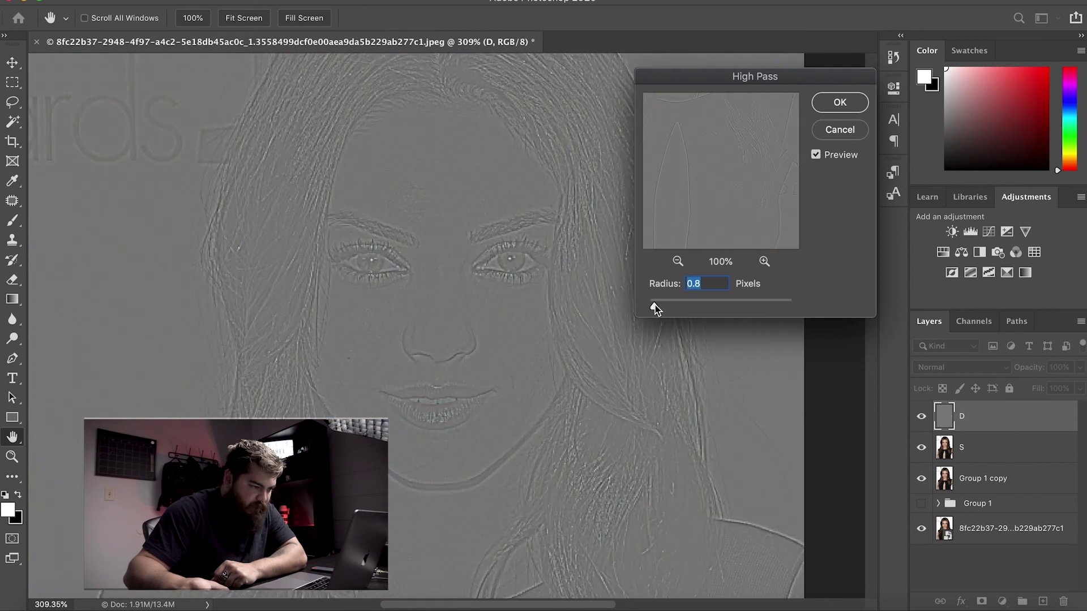
left_click_drag(656, 308, 657, 306)
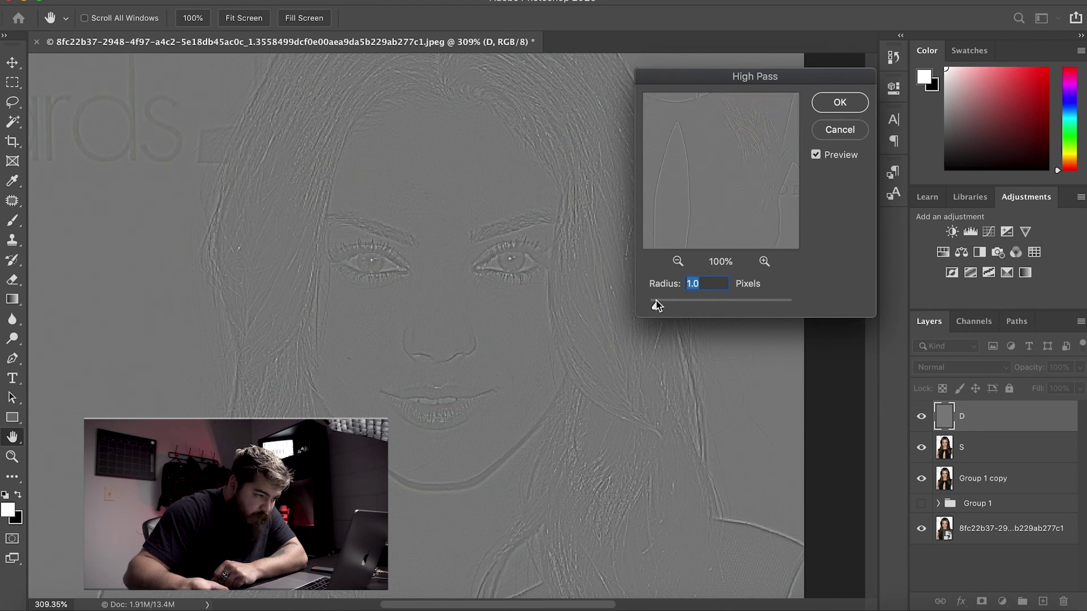
Step: Check the facial skin in the High Pass preview at 500% and apply the filter to layer D
left_click(392, 312)
left_click(376, 330)
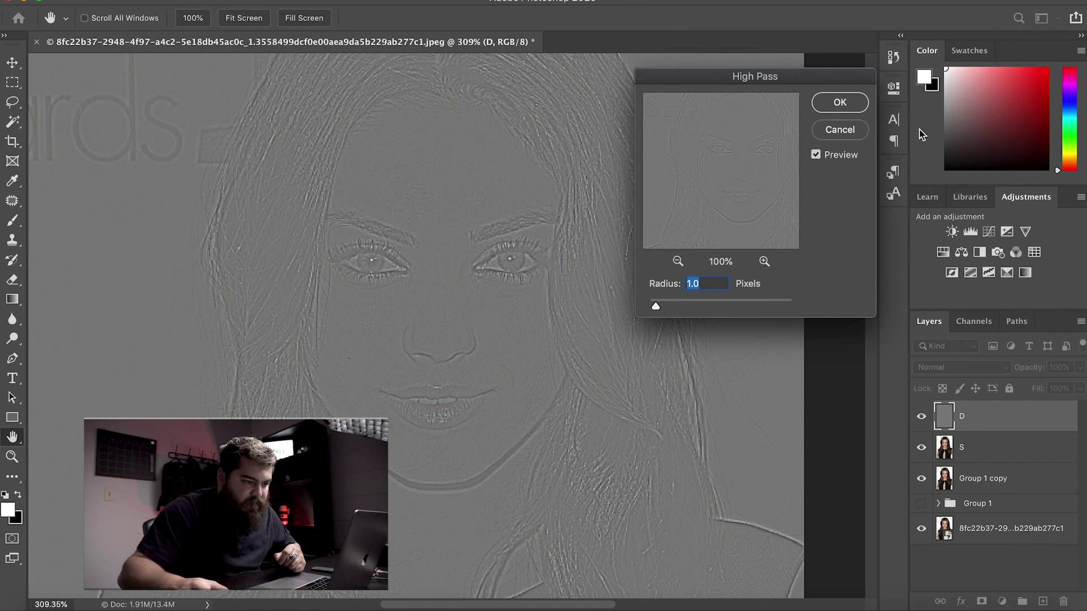
left_click(765, 262)
left_click(764, 262)
left_click(765, 262)
left_click(765, 262)
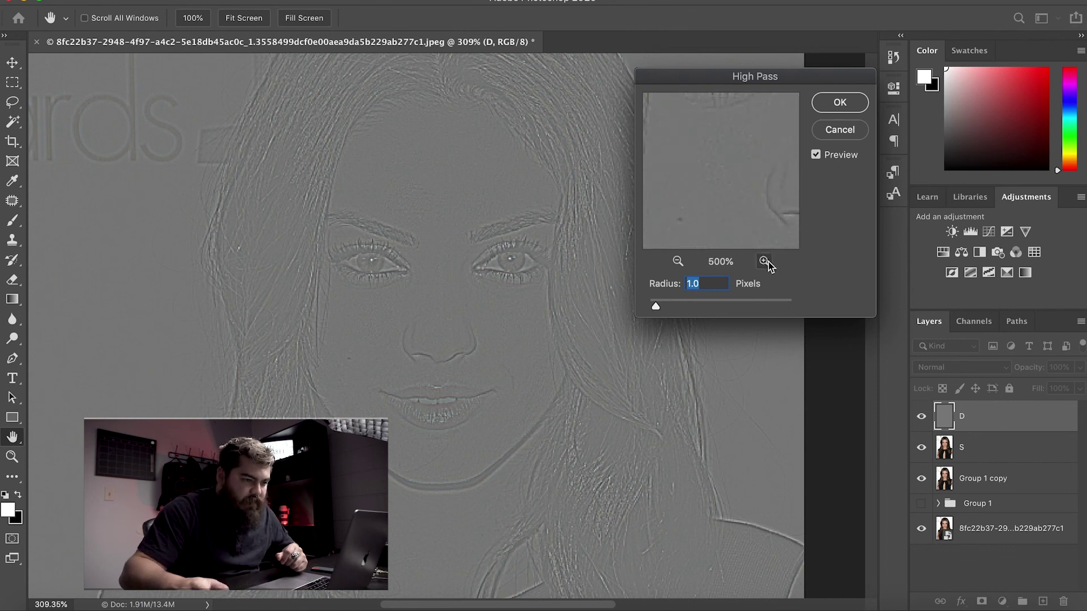
left_click(840, 102)
key("z")
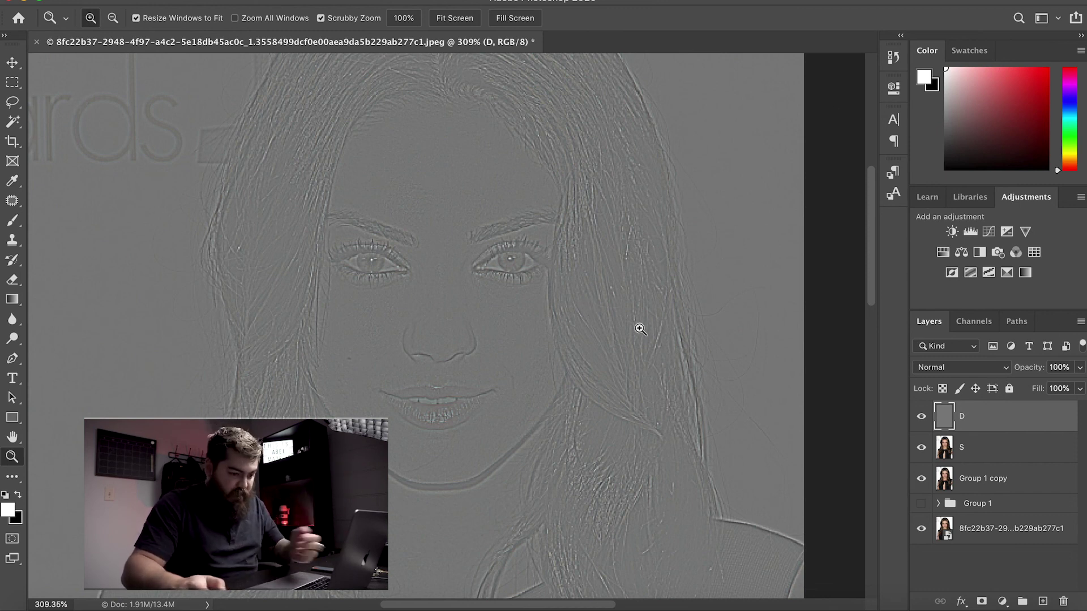
Step: Set layer D's blend mode to Hard Light and group layers D and S
left_click(966, 366)
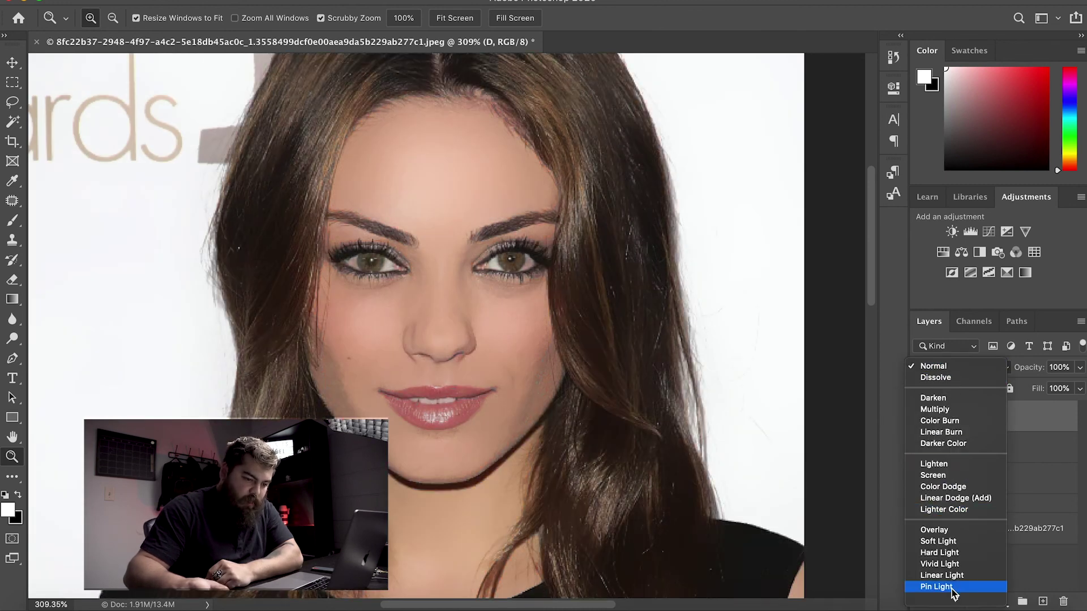
left_click(952, 558)
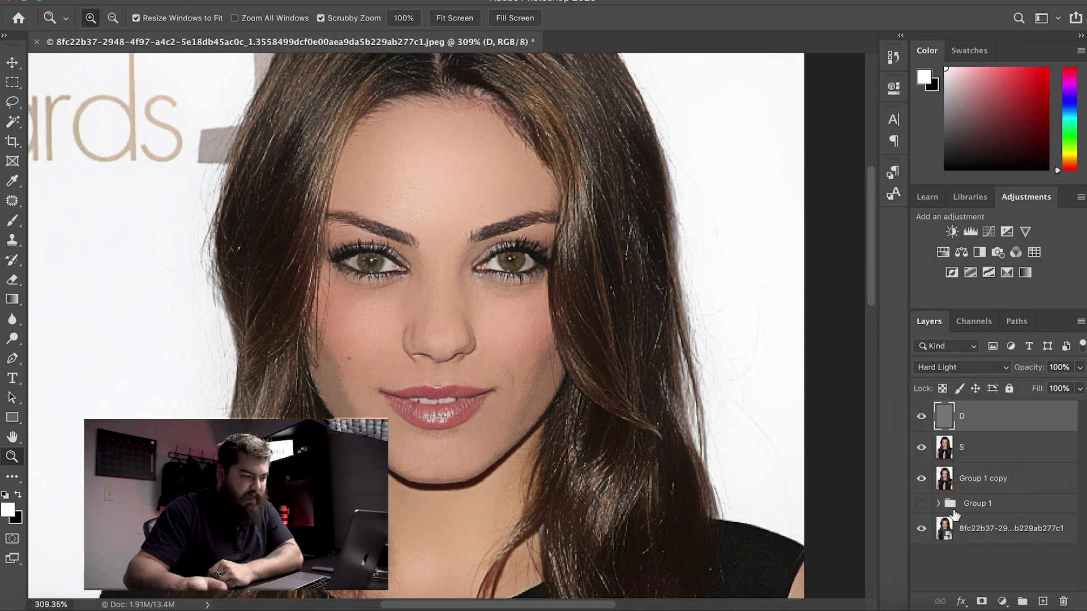
left_click(978, 449, "shift")
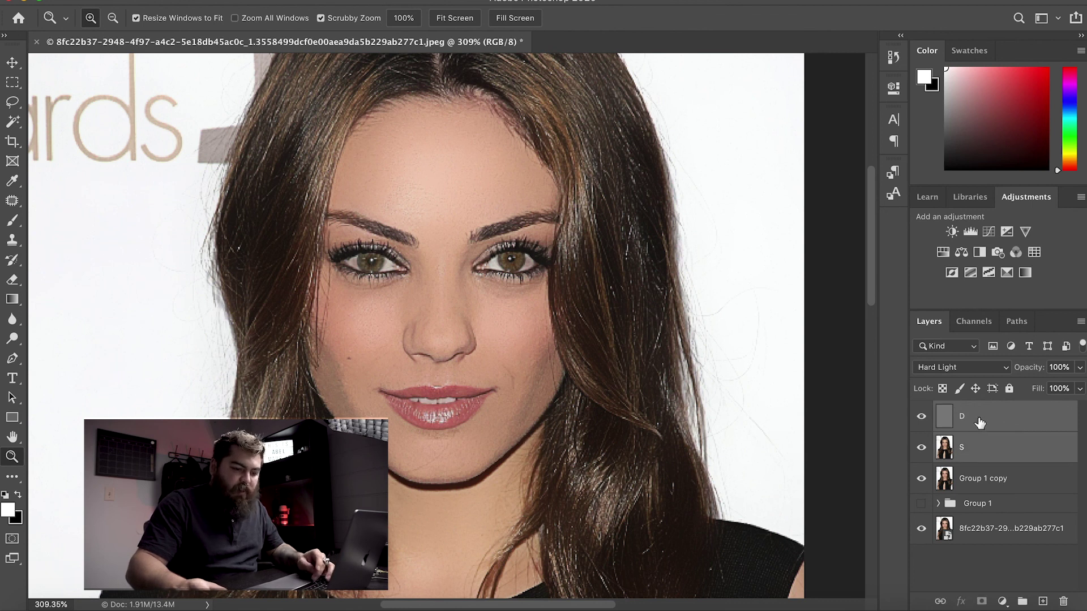
left_click(979, 478)
left_click(981, 422)
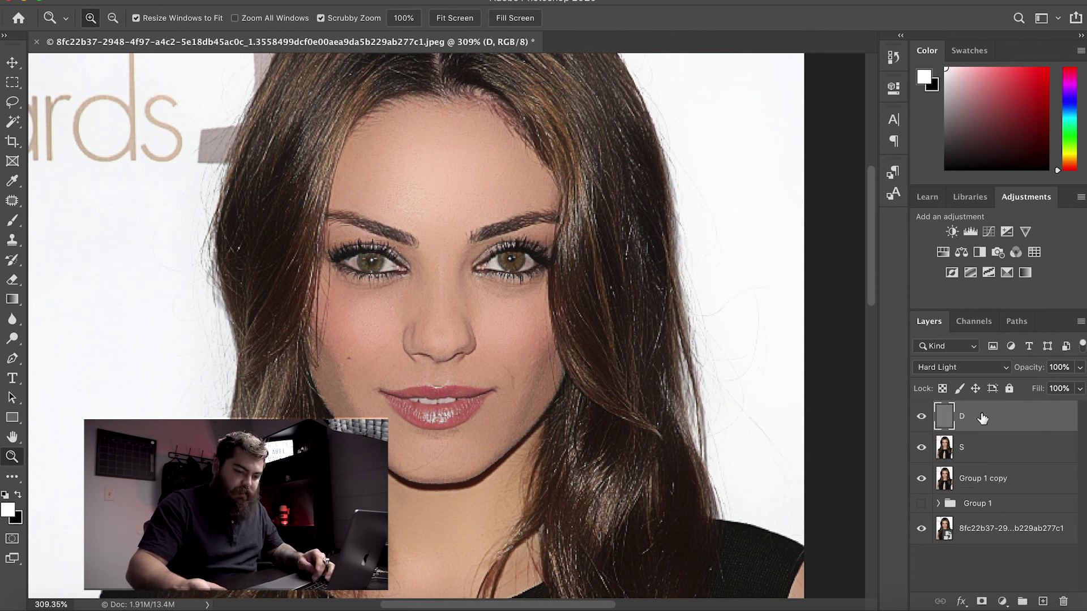
left_click(977, 451, "super")
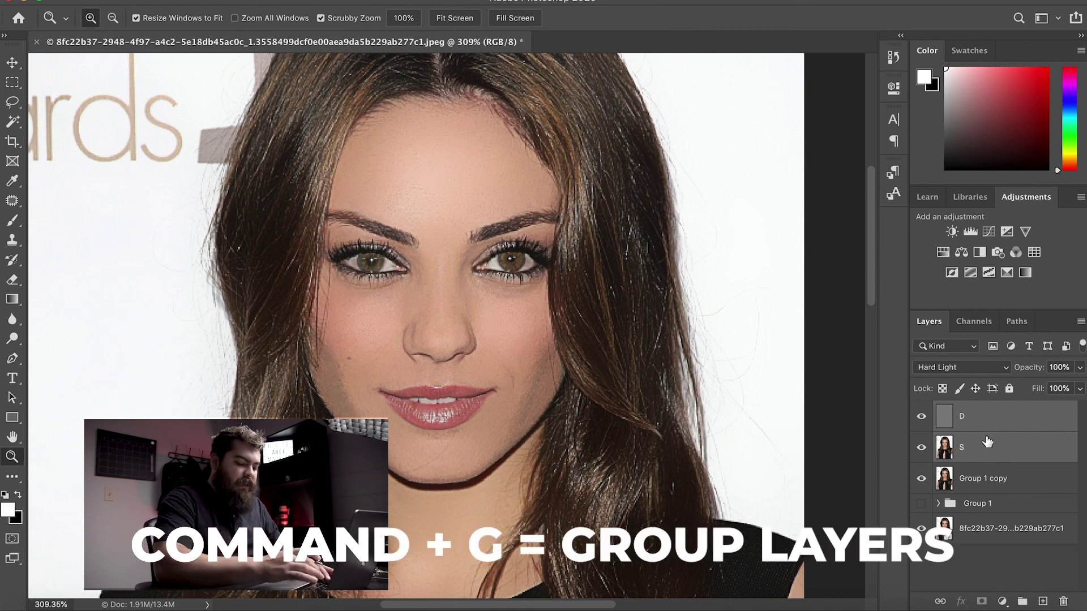
key("super+g")
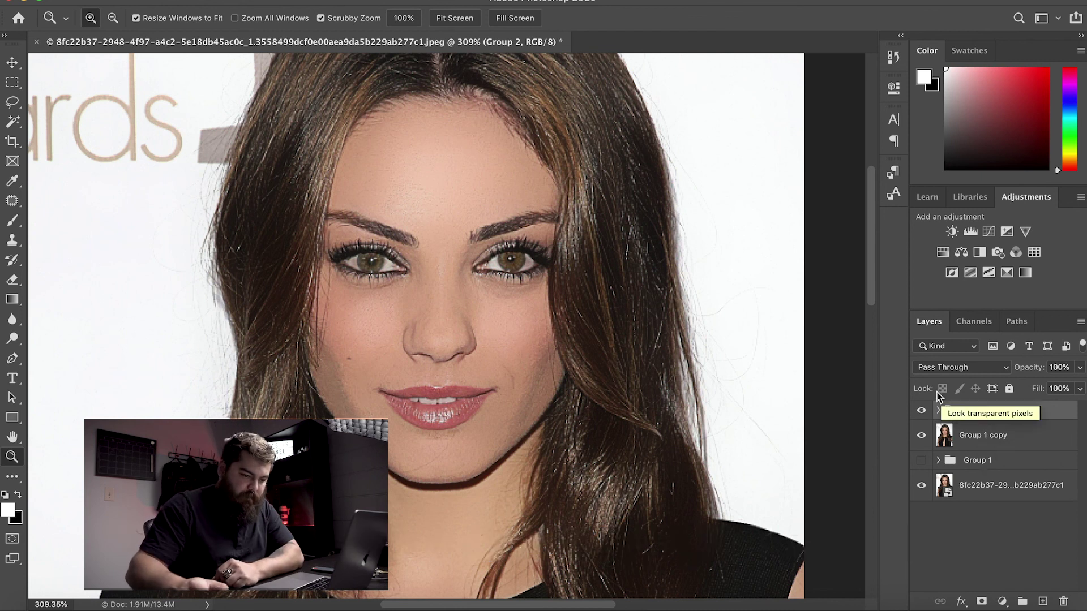
Step: Toggle the visibility of the Group 1 copy layer and add a black layer mask to Group 2
left_click(922, 436)
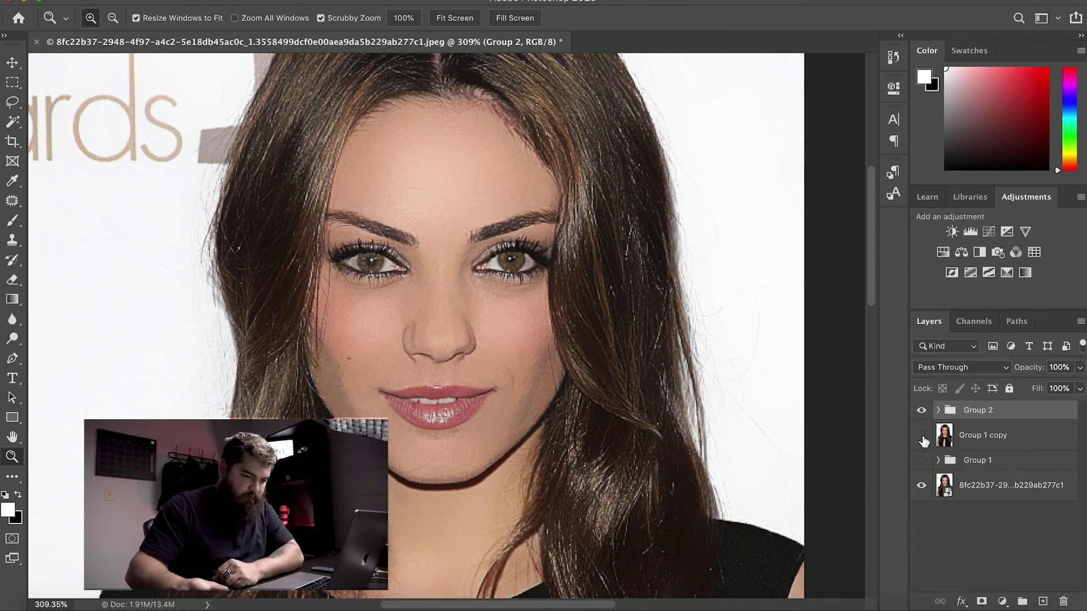
left_click(922, 436)
left_click(923, 436)
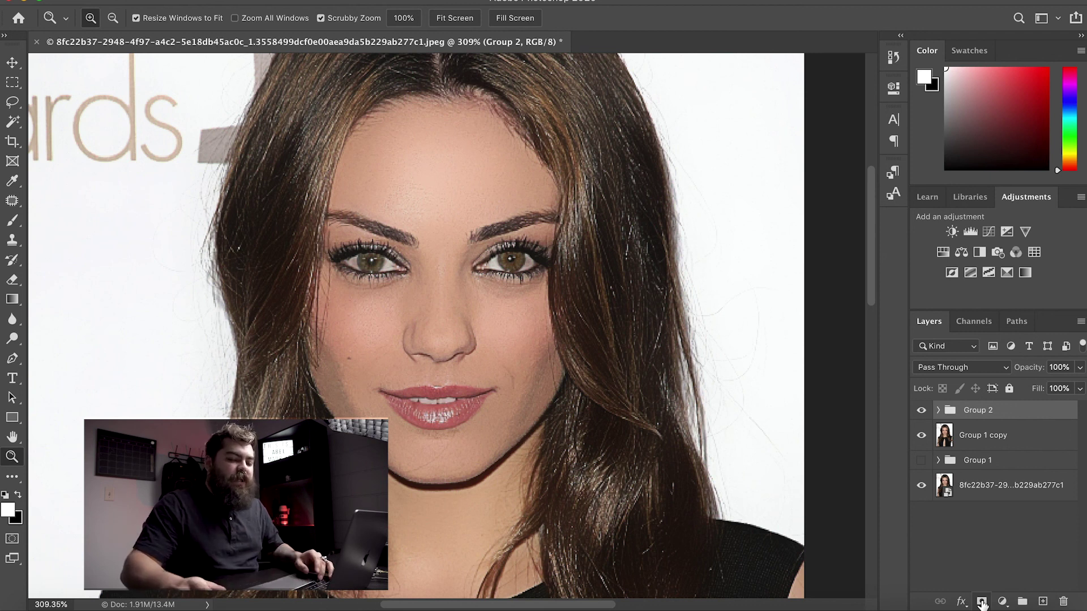
left_click(981, 603, "alt")
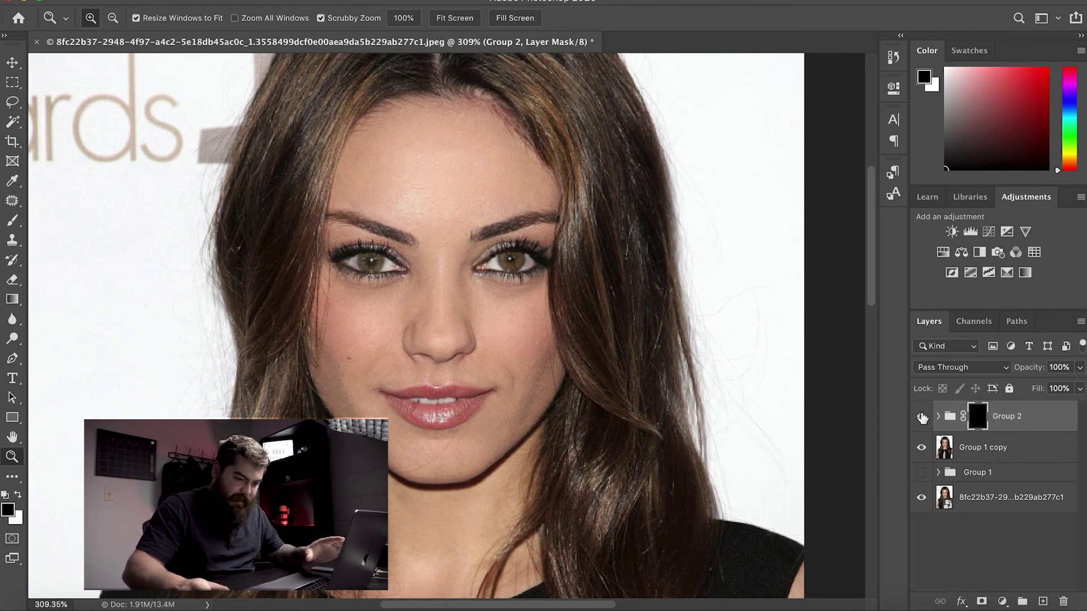
Step: Switch to the Brush tool with white as the foreground color and reduce the brush size to 70
key("x")
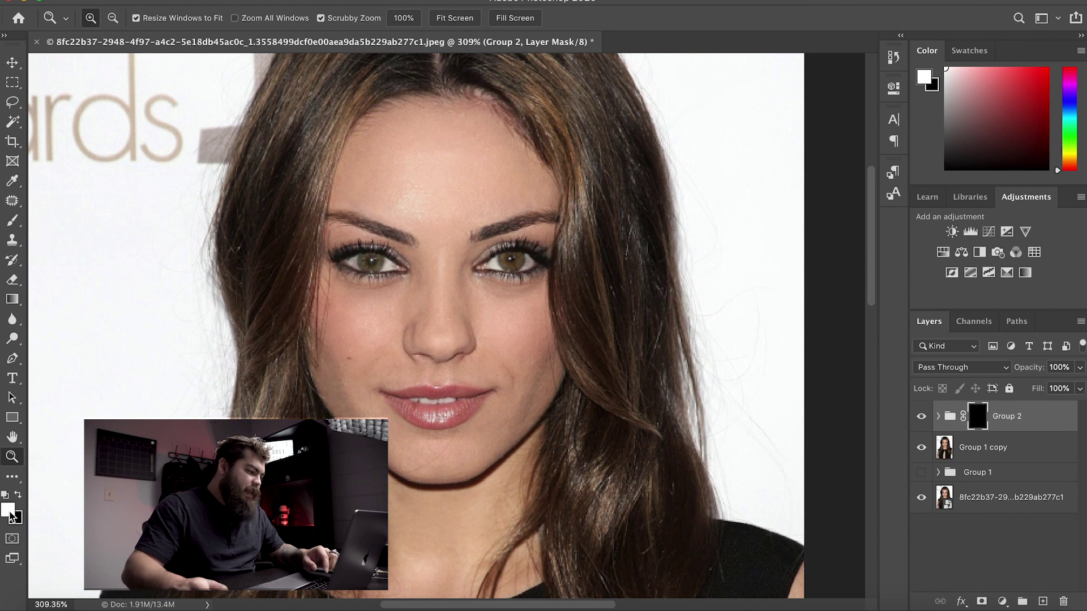
key("b")
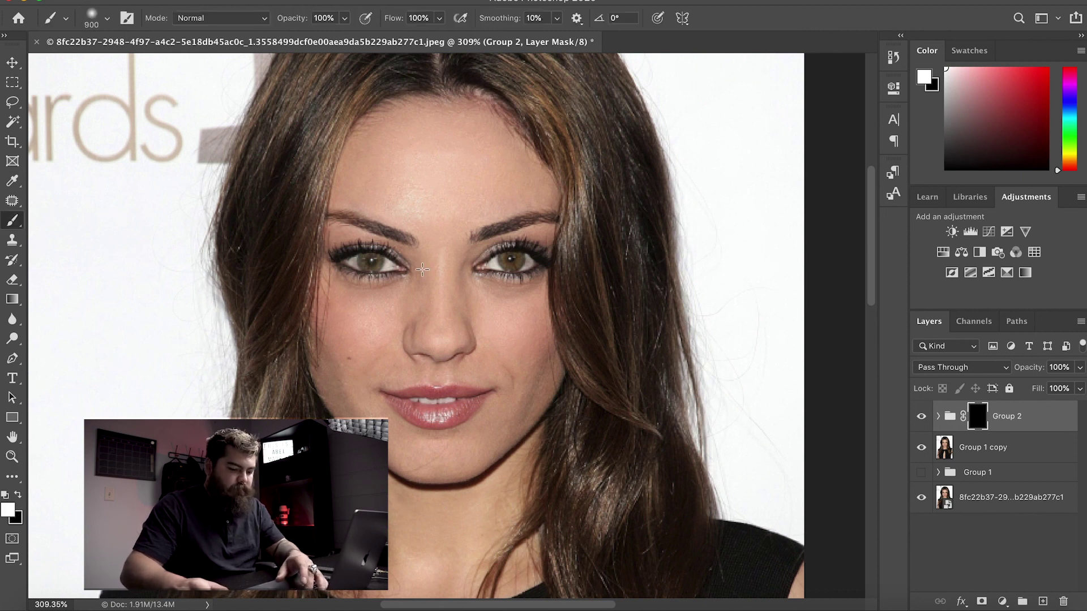
key("bracketleft")
key("bracketleft")
key("bracketleft")
key("bracketleft")
key("bracketleft")
key("bracketleft")
key("bracketleft")
key("bracketleft")
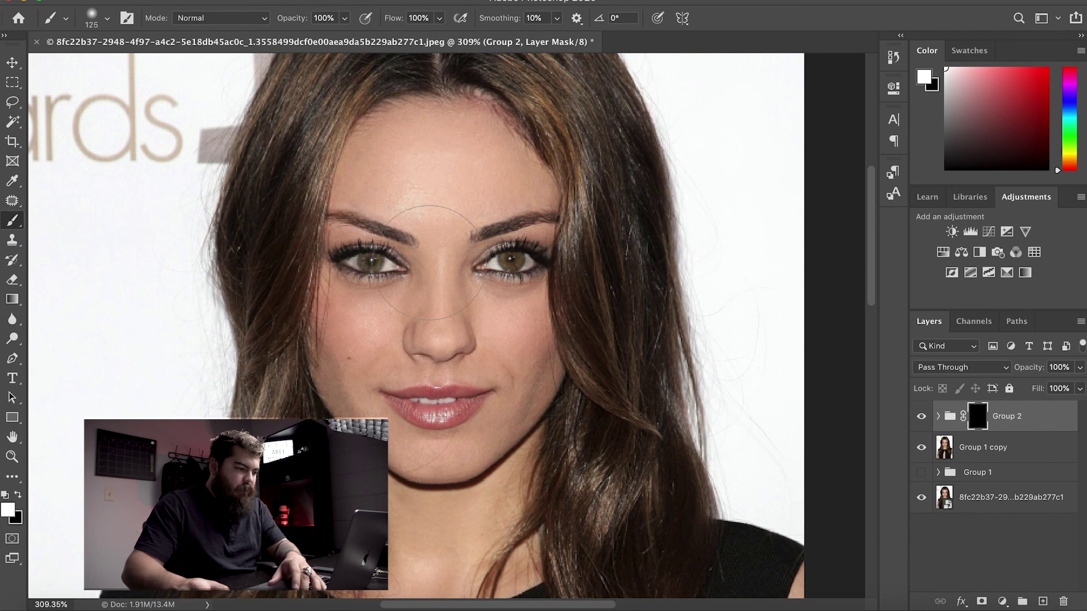
key("bracketleft")
key("bracketleft")
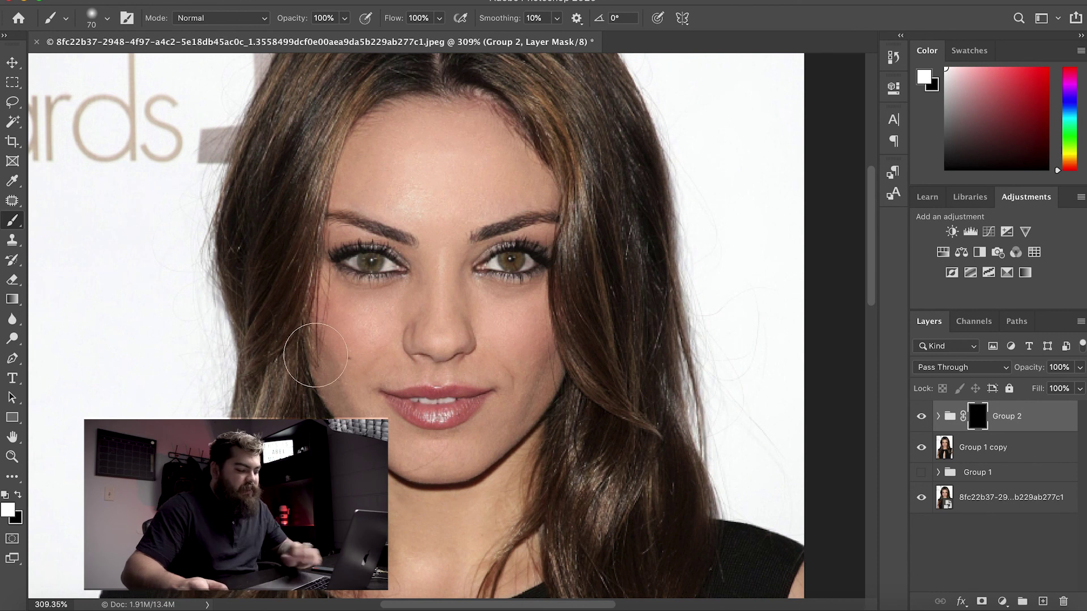
Step: Try swapping the brush colors and picking a gray foreground, and restore the default white and black
key("x")
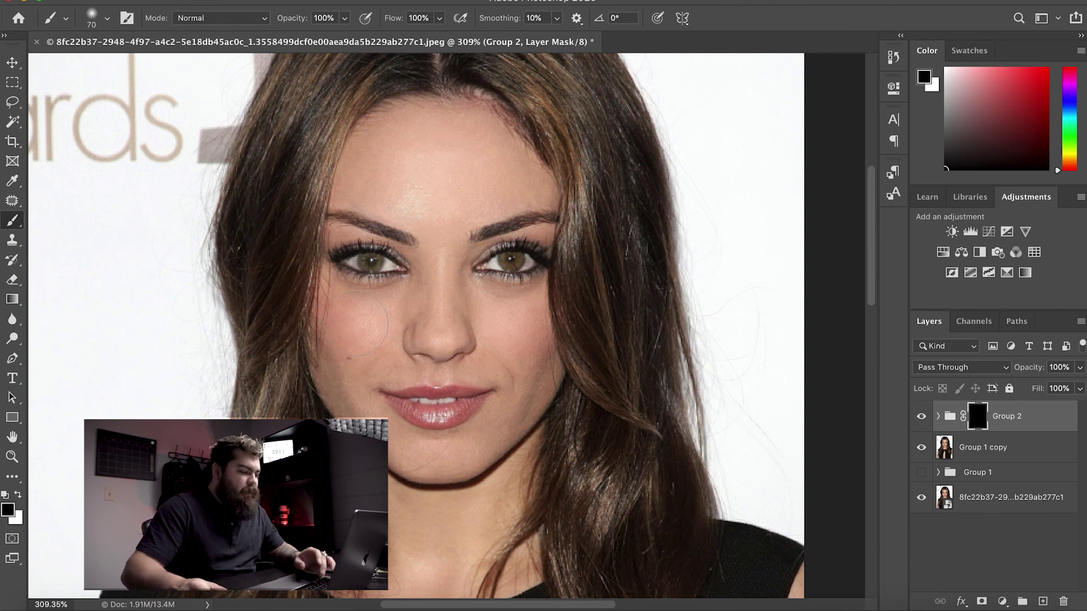
key("x")
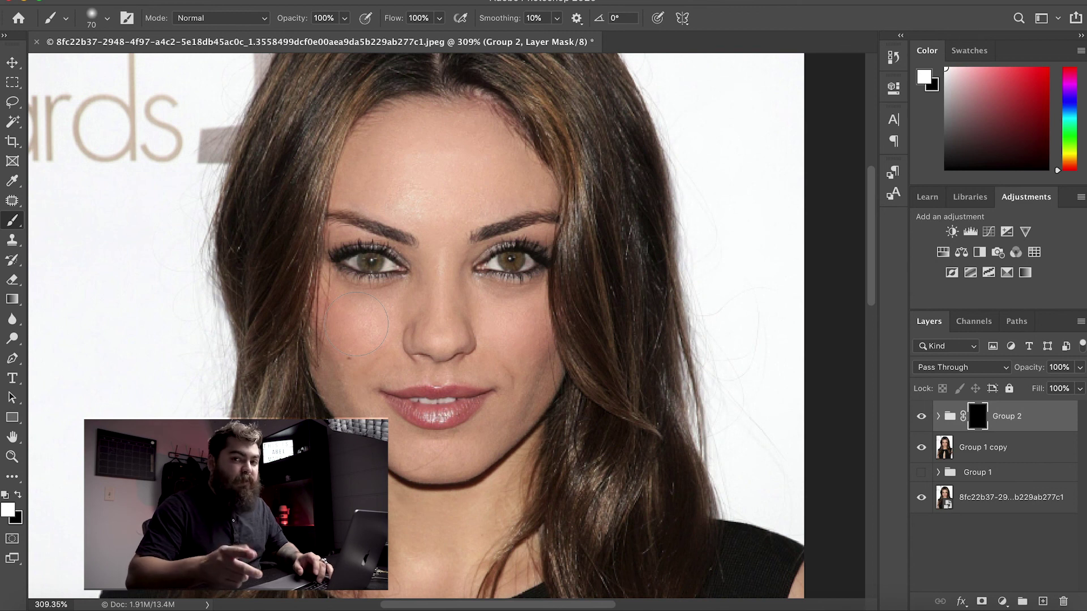
key("x")
key("x")
left_click(8, 511)
left_click_drag(754, 234, 884, 109)
left_click(972, 119)
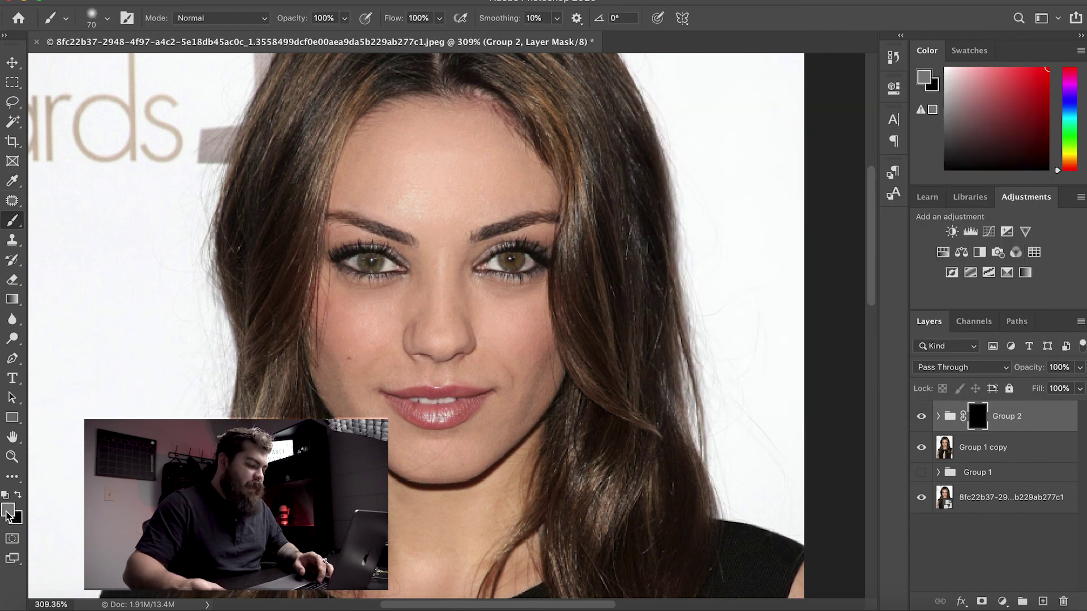
key("x")
key("d")
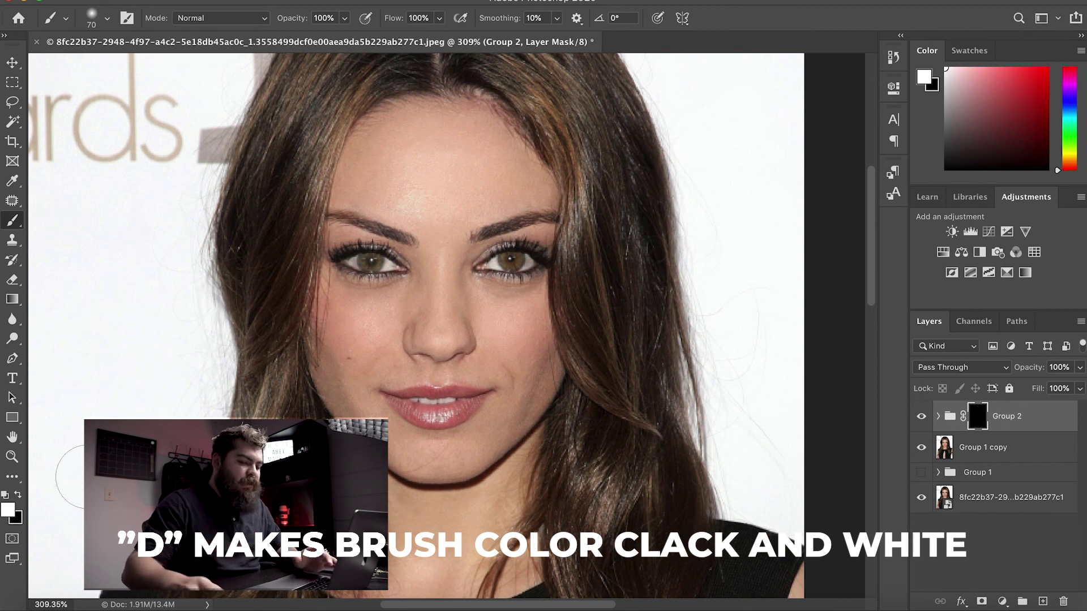
key("x")
key("x")
Step: Set the brush opacity to 50% and paint white across the forehead on Group 2's mask
mouse_move(431, 181)
left_mouse_down()
mouse_move(421, 190)
mouse_move(412, 165)
mouse_move(403, 176)
left_mouse_up()
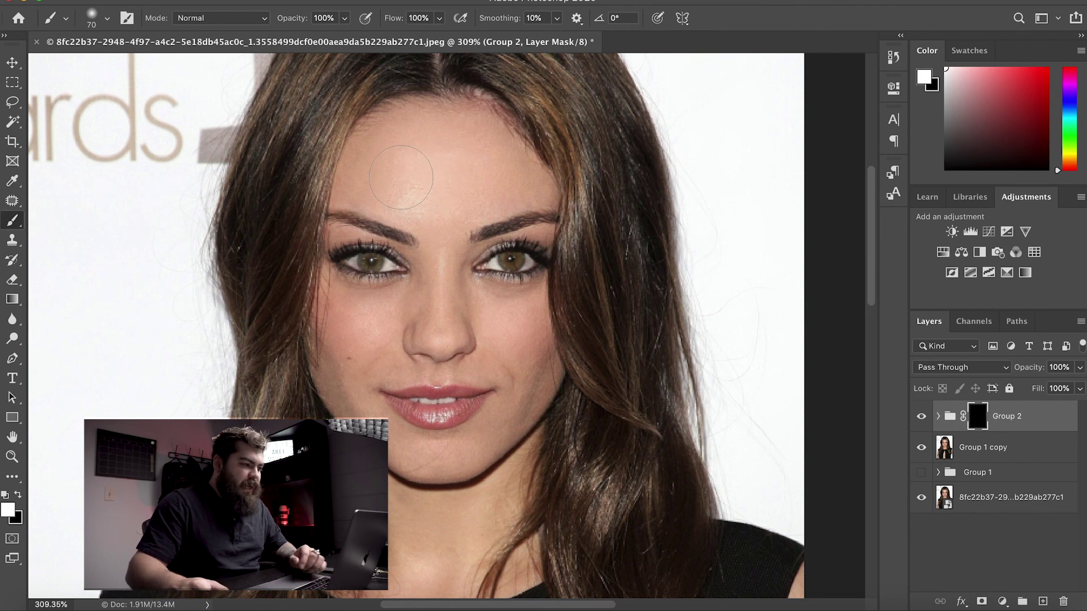
left_click(345, 18)
left_click_drag(317, 33, 311, 42)
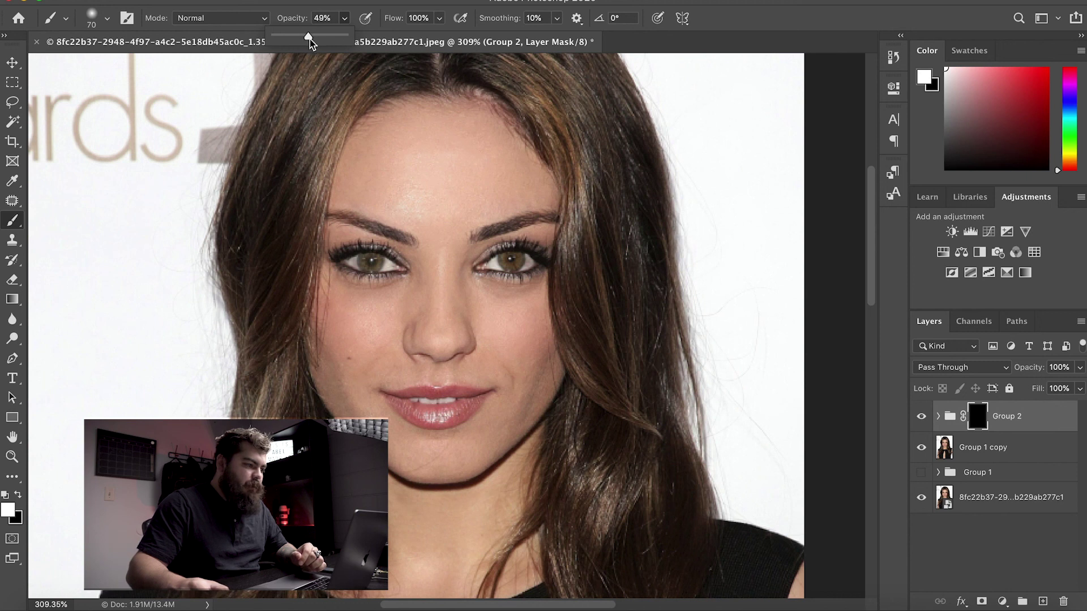
mouse_move(373, 182)
left_mouse_down()
mouse_move(393, 164)
mouse_move(417, 175)
mouse_move(412, 168)
mouse_move(437, 172)
left_mouse_up()
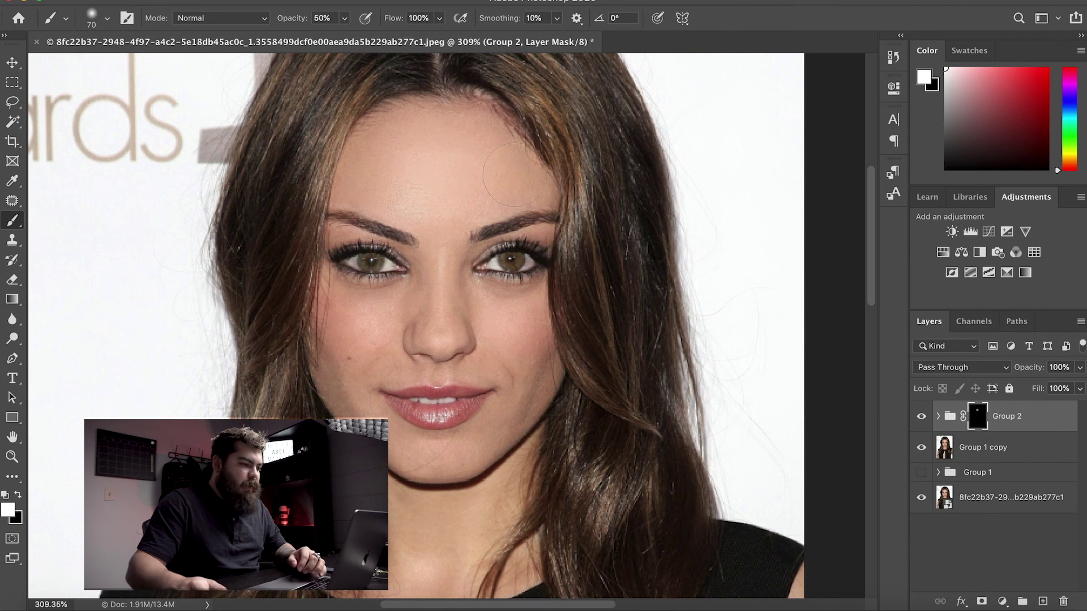
Step: Shrink the brush to 40 and continue painting white over the facial skin and neck on Group 2's mask, adjusting the brush size as needed
key("bracketleft")
key("bracketleft")
key("bracketleft")
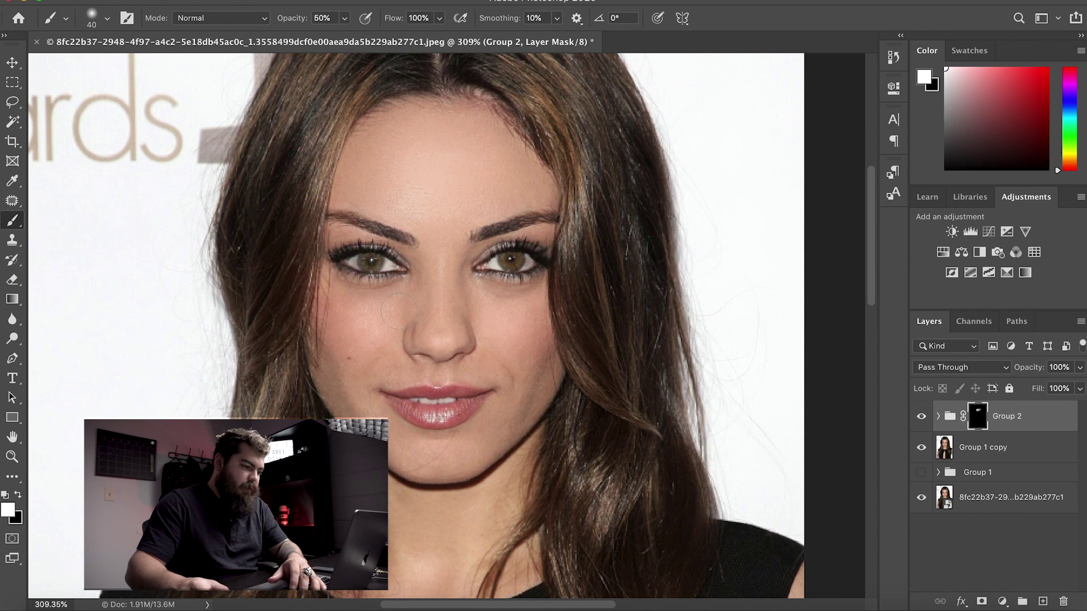
left_click(95, 26)
left_click(95, 7)
key("bracketleft")
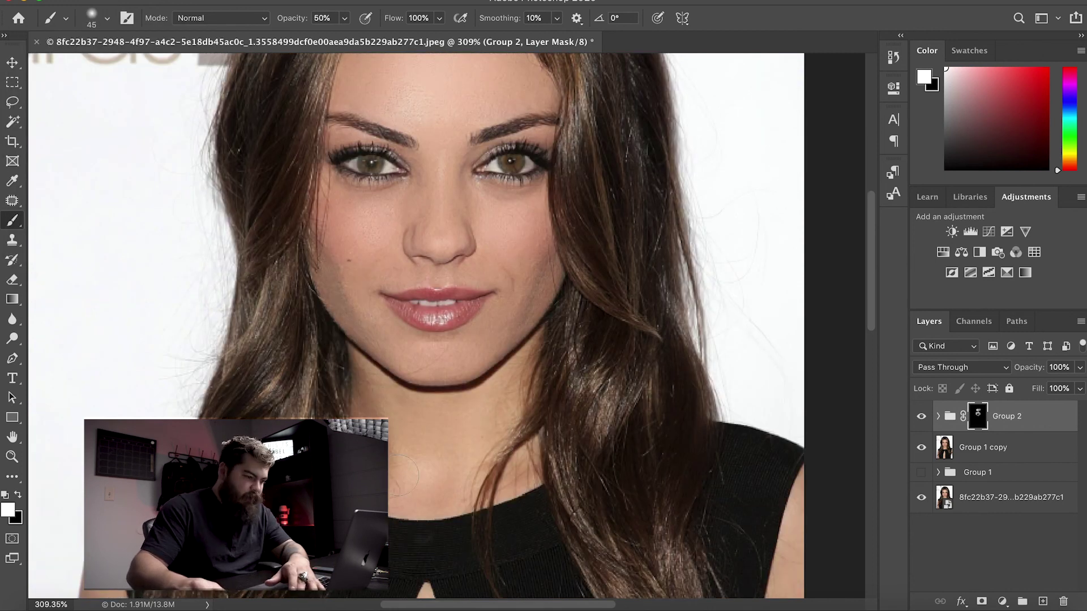
key("ctrl+0")
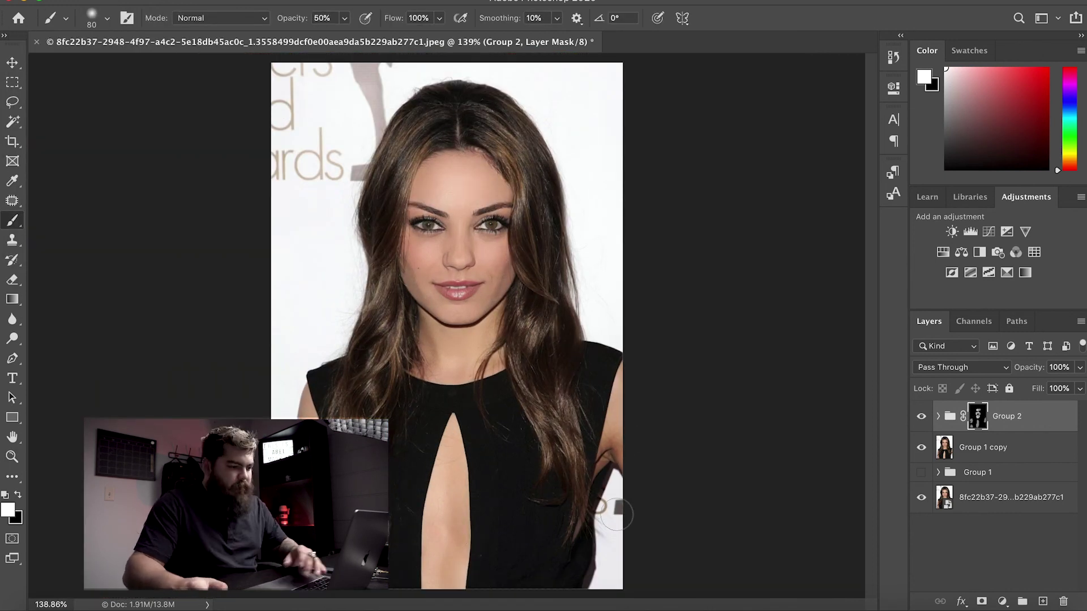
Step: Group the Group 2 and Group 1 copy layers into one group and toggle its visibility to compare before and after
key("z")
left_click_drag(564, 316, 599, 310)
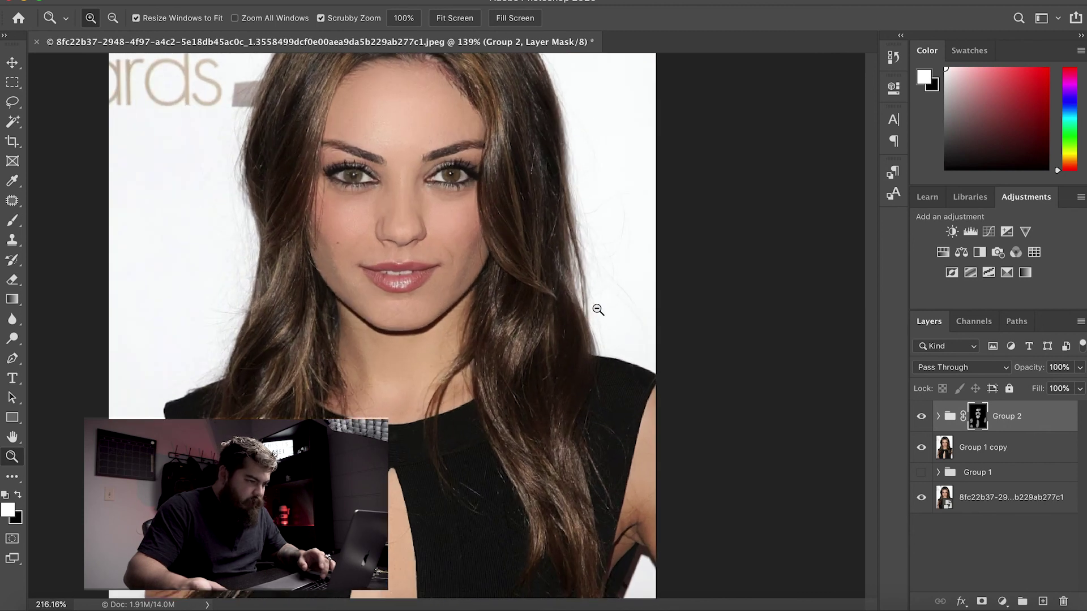
left_click_drag(467, 209, 483, 169)
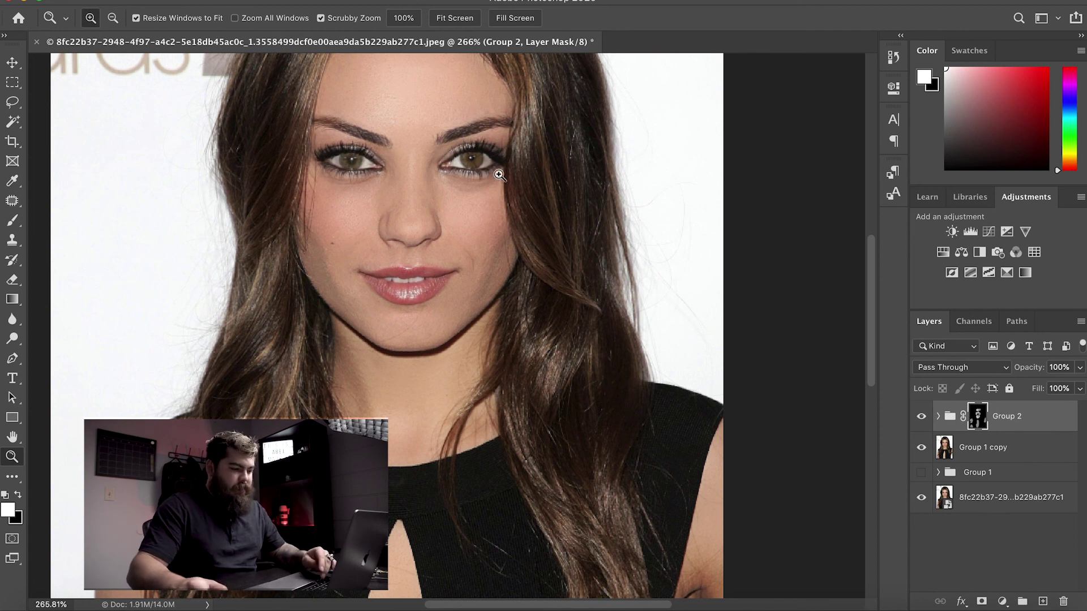
scroll(481, 172, "up", 5)
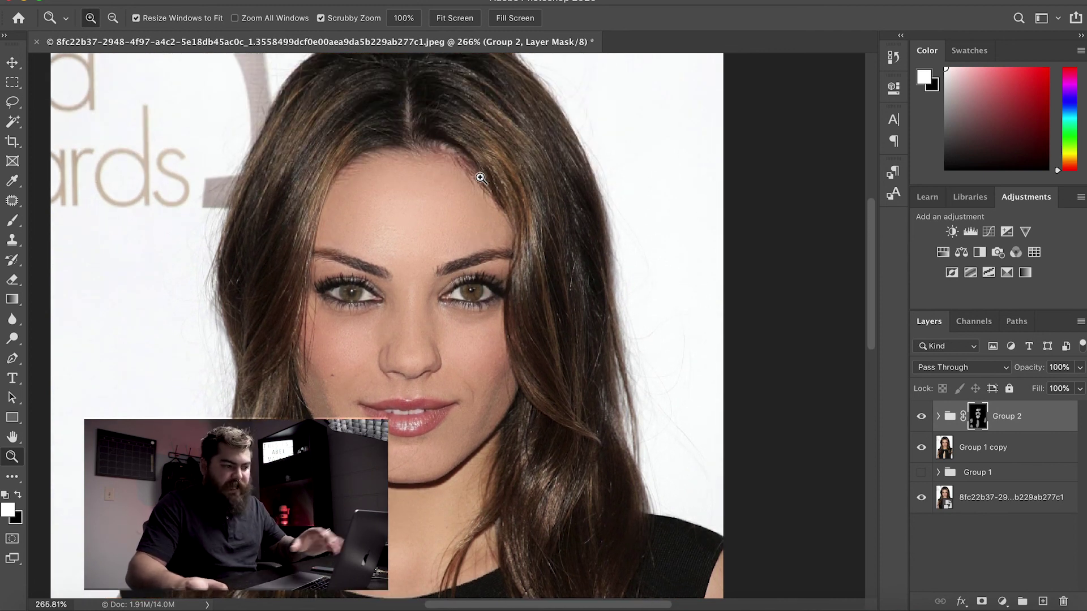
left_click_drag(562, 250, 522, 235)
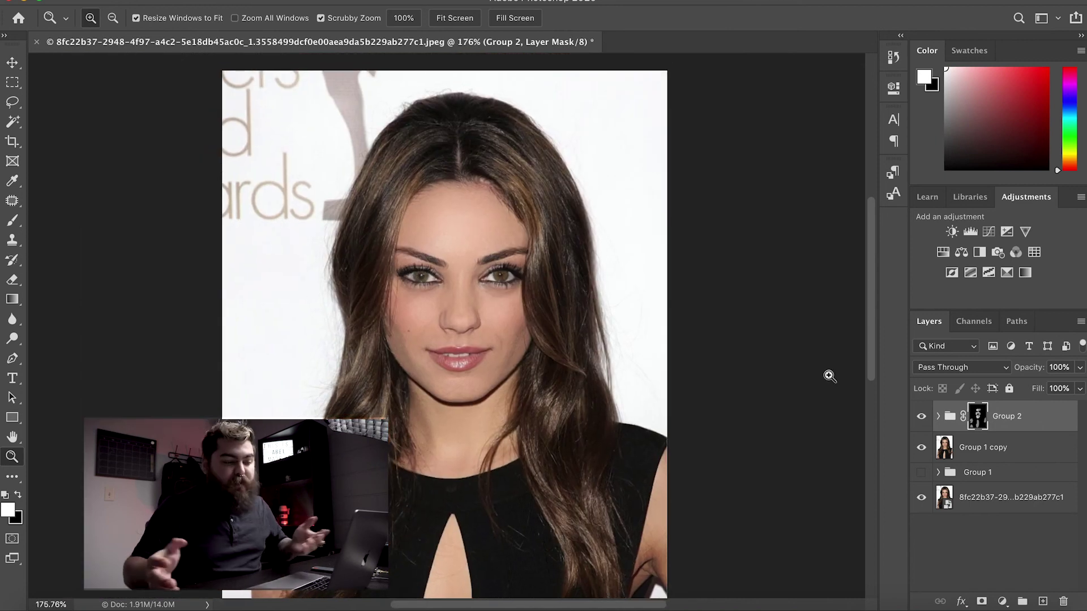
key("ctrl+g")
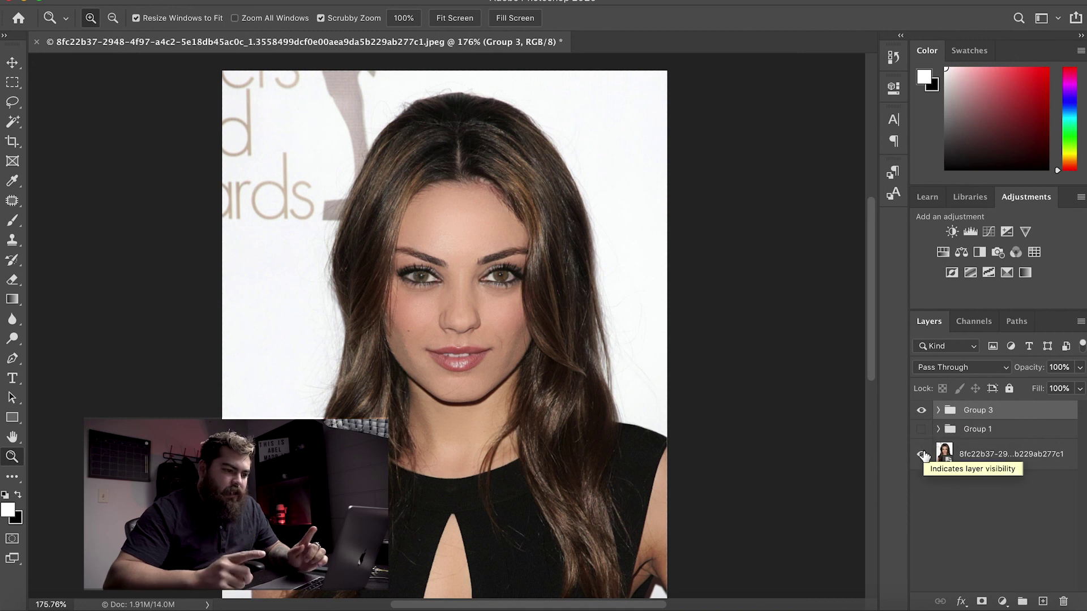
left_click(921, 411)
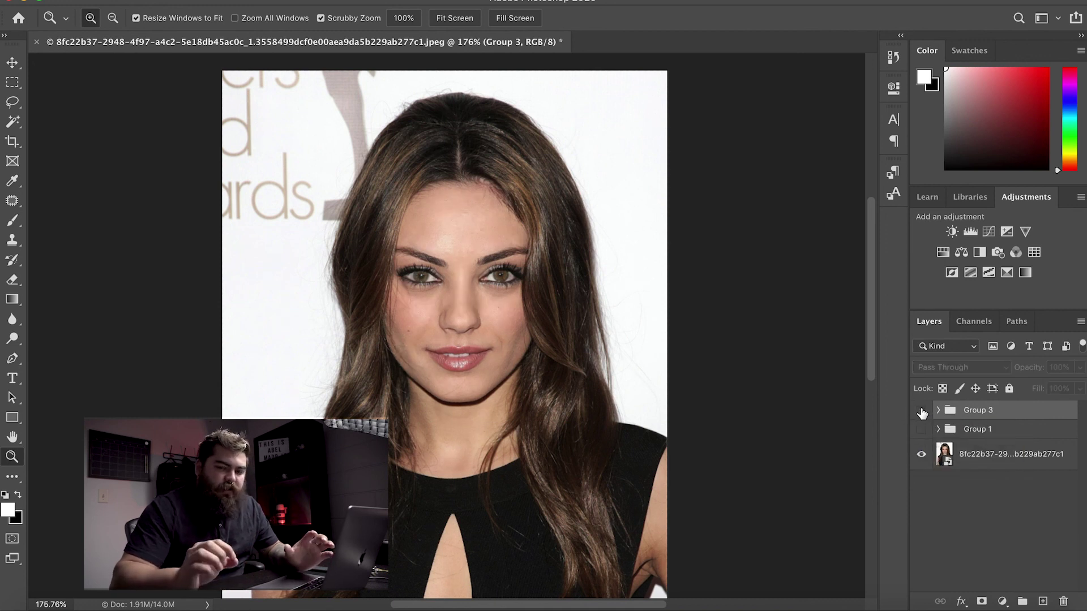
left_click(922, 411)
left_click(922, 411)
left_click(922, 411)
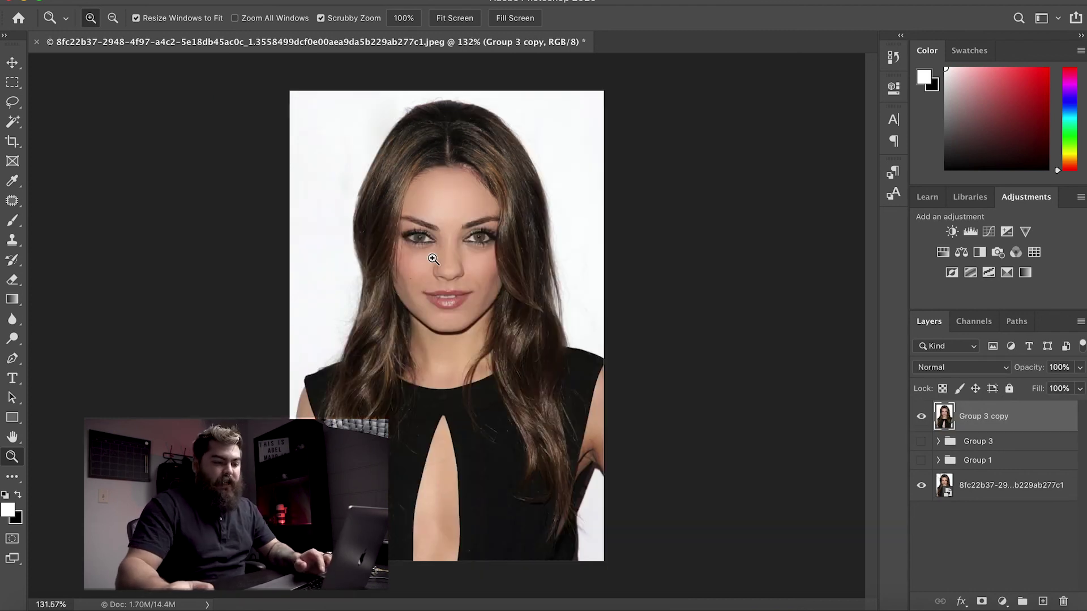
Step: Lighten the facial highlights on the Group 3 copy layer with the Dodge tool at Midtones and 20% exposure, reducing the brush to 20
left_click_drag(449, 255, 487, 236)
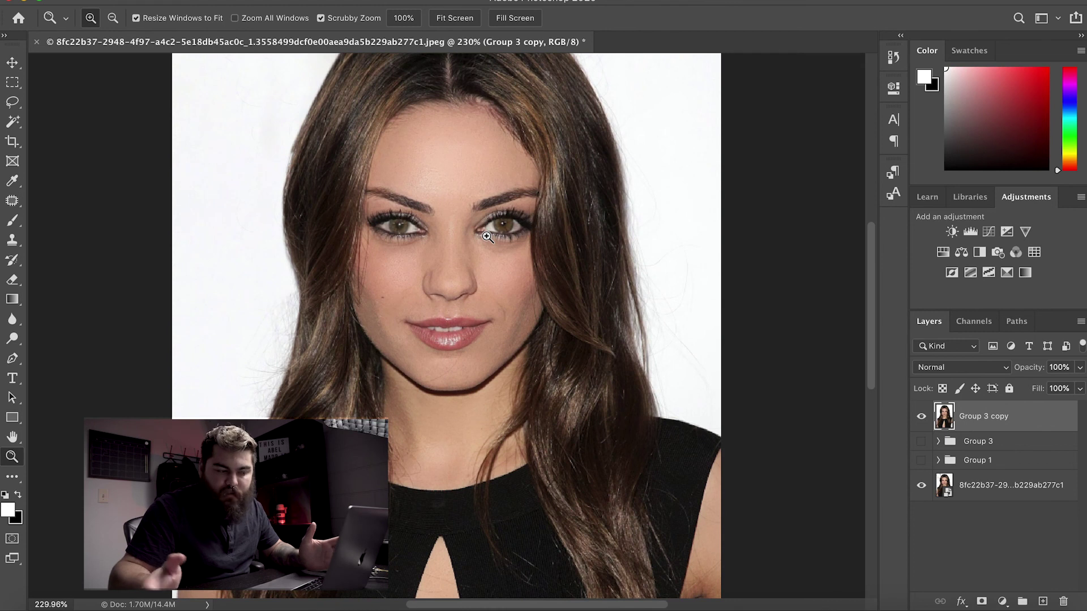
left_click(13, 338)
right_click(16, 341)
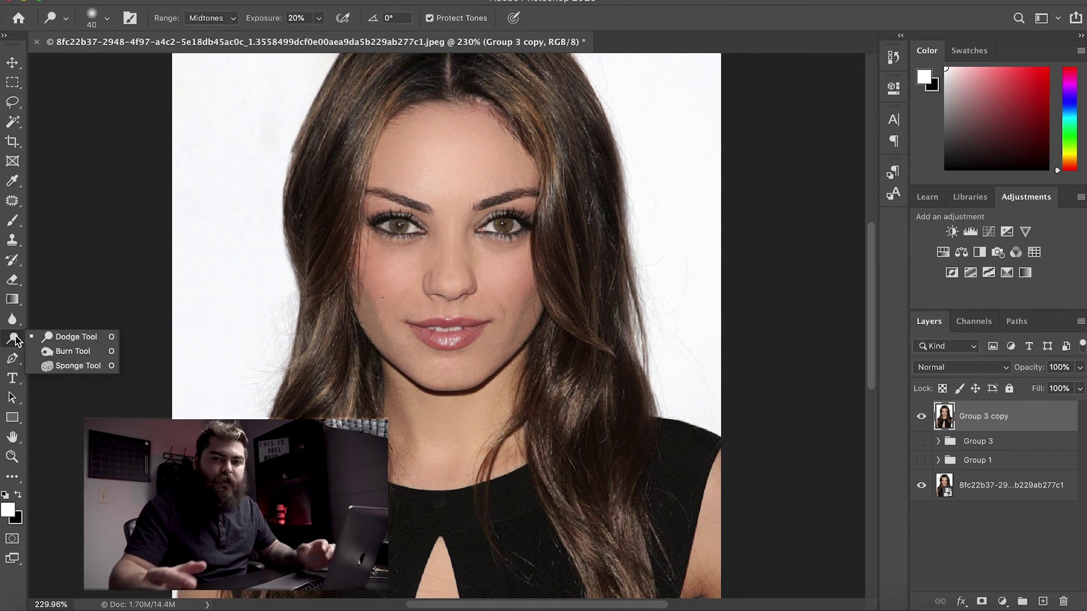
left_click(59, 340)
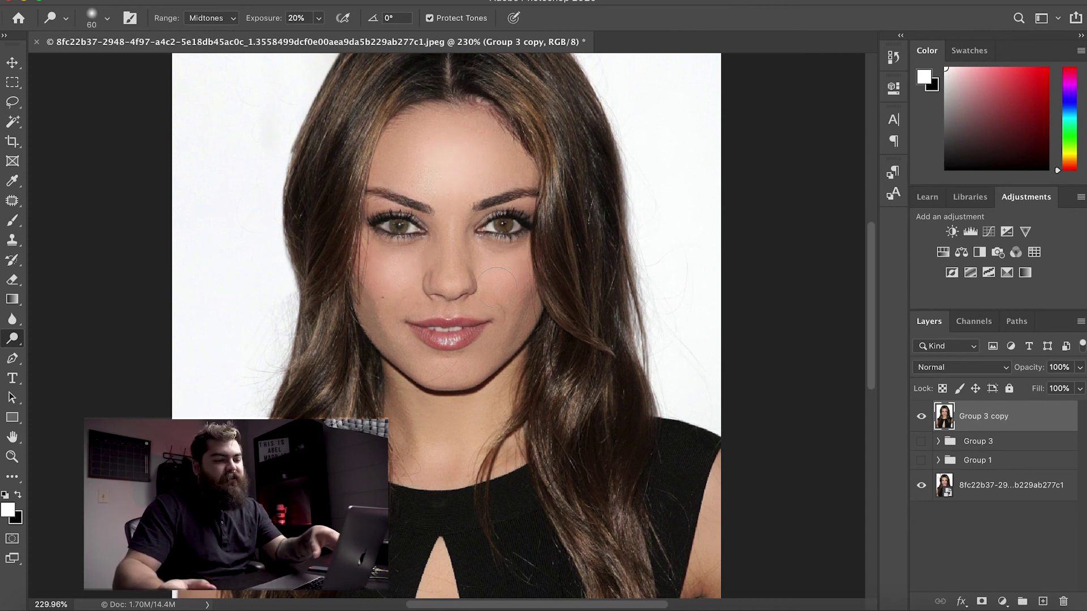
left_click_drag(501, 273, 498, 278)
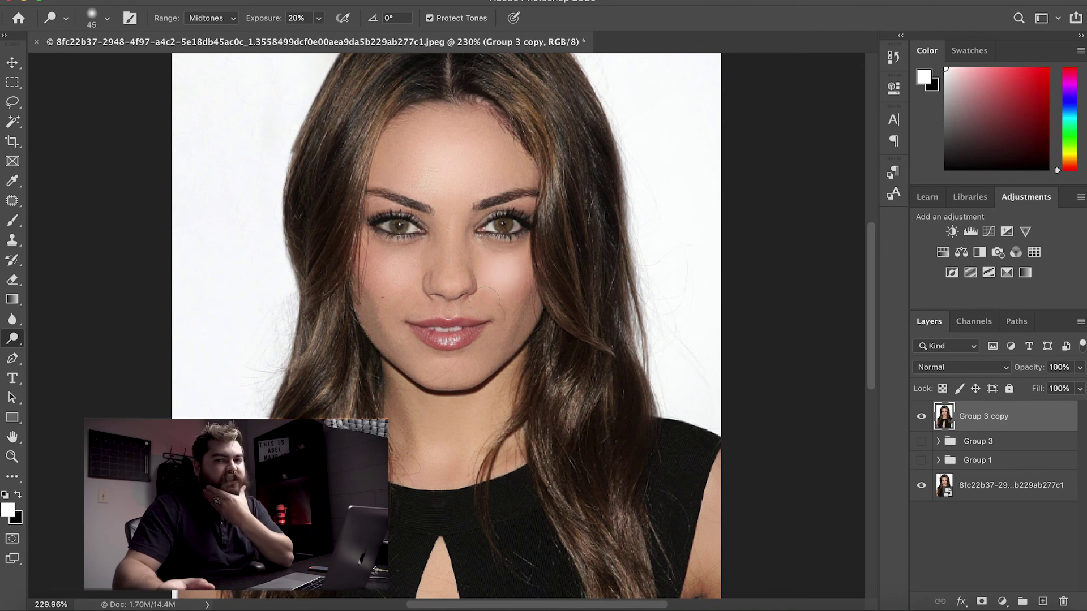
key("bracketleft")
key("bracketleft")
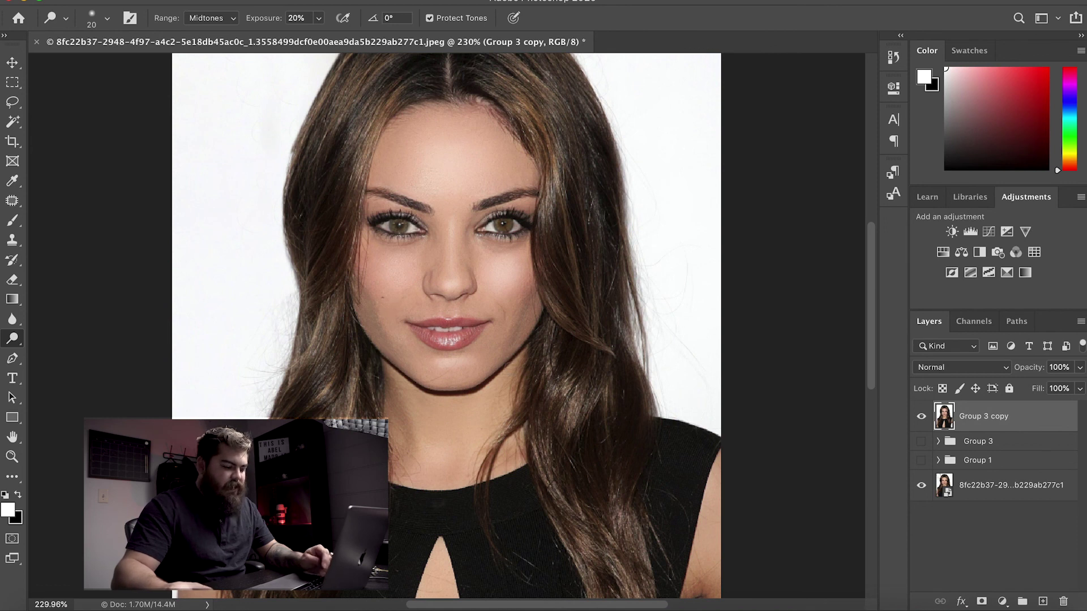
Step: Toggle the visibility of the Group 3 copy layer to compare the dodged face with the original
left_click(922, 418)
left_click(923, 419)
left_click(923, 419)
left_click(923, 419)
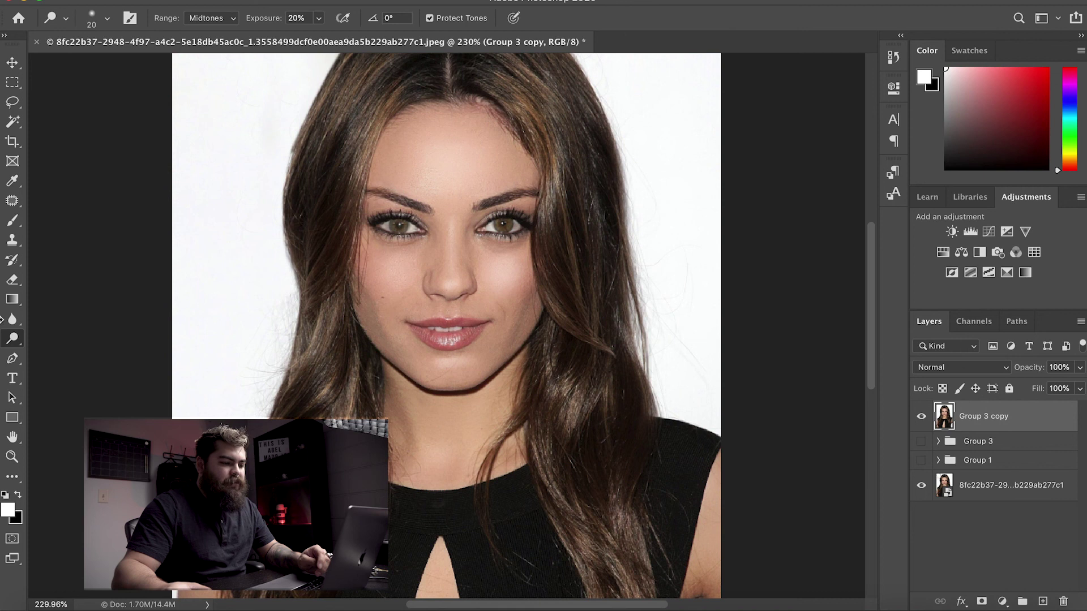
Step: Switch to the Burn tool and reduce its brush size to 45 for darkening the facial shadows
right_click(10, 343)
left_click(73, 351)
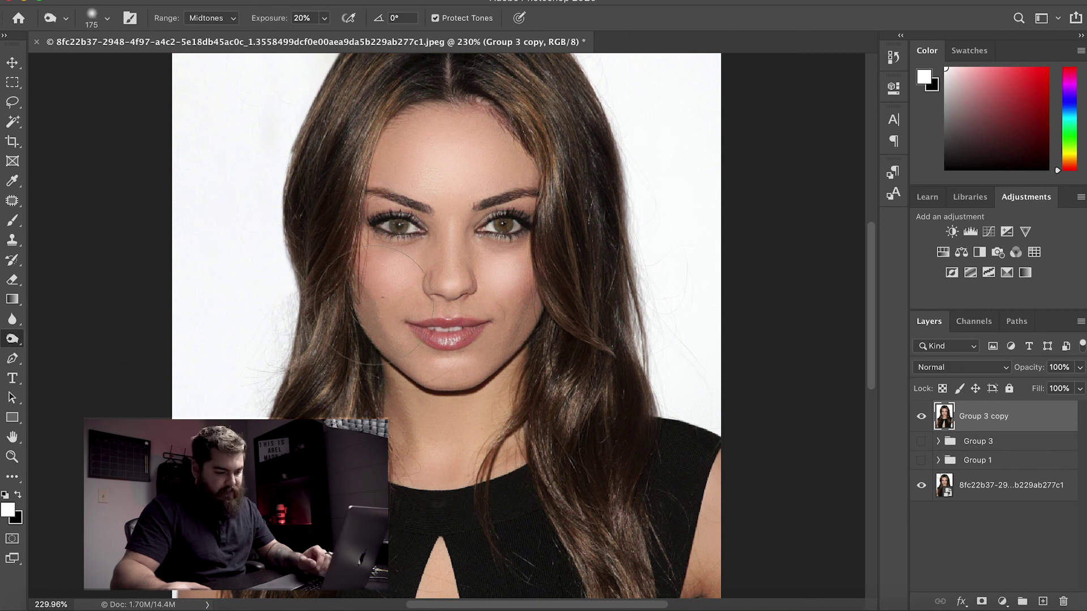
key("bracketleft")
key("bracketleft")
key("bracketleft")
key("bracketleft")
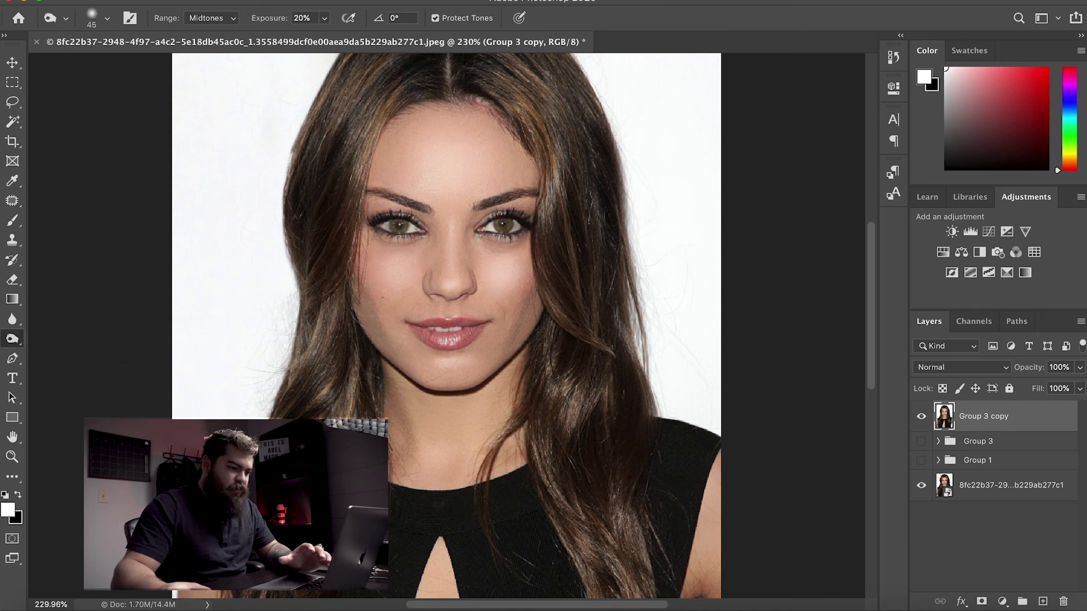